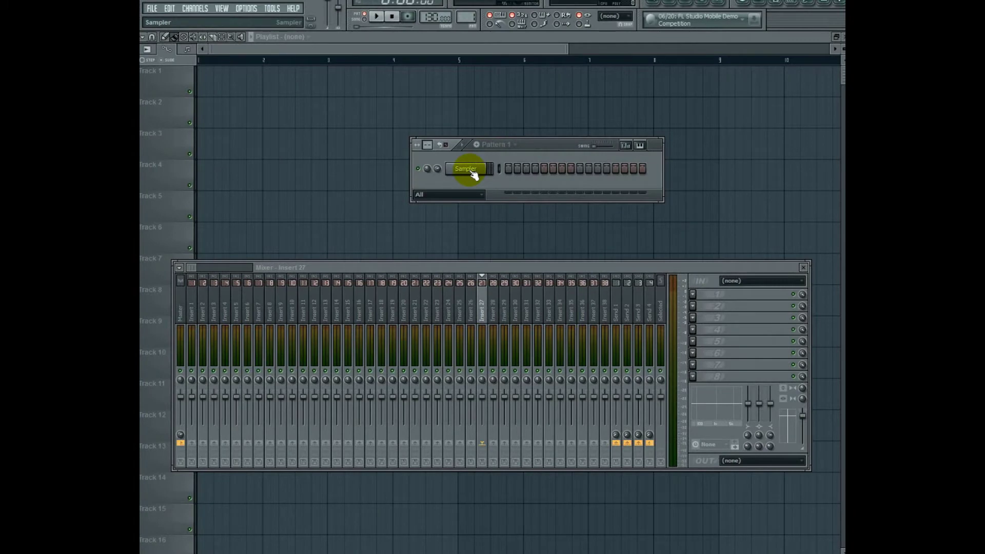
# - Replace the Sampler channel with the FPC drum instrument
pyautogui.rightClick(473, 175)
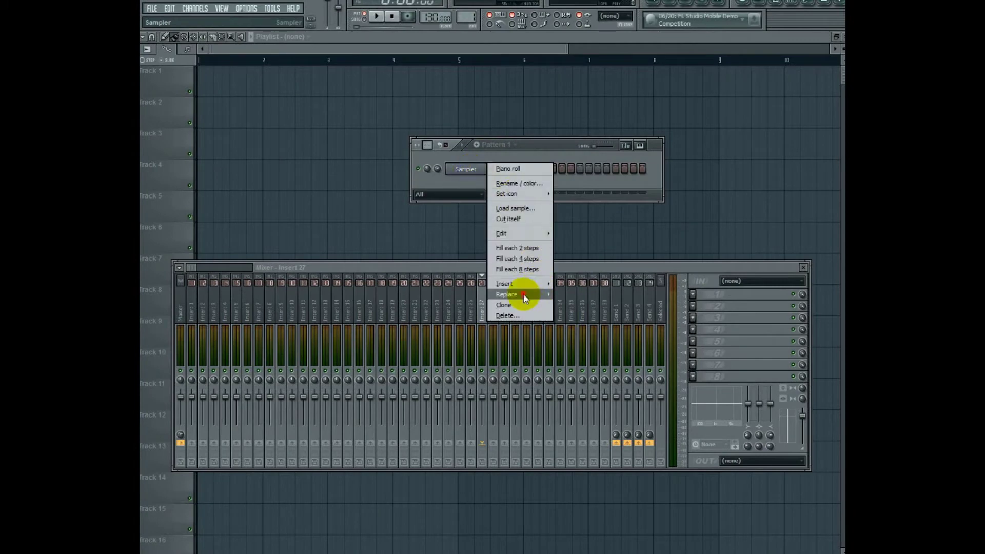
pyautogui.moveTo(528, 294)
pyautogui.click(582, 307)
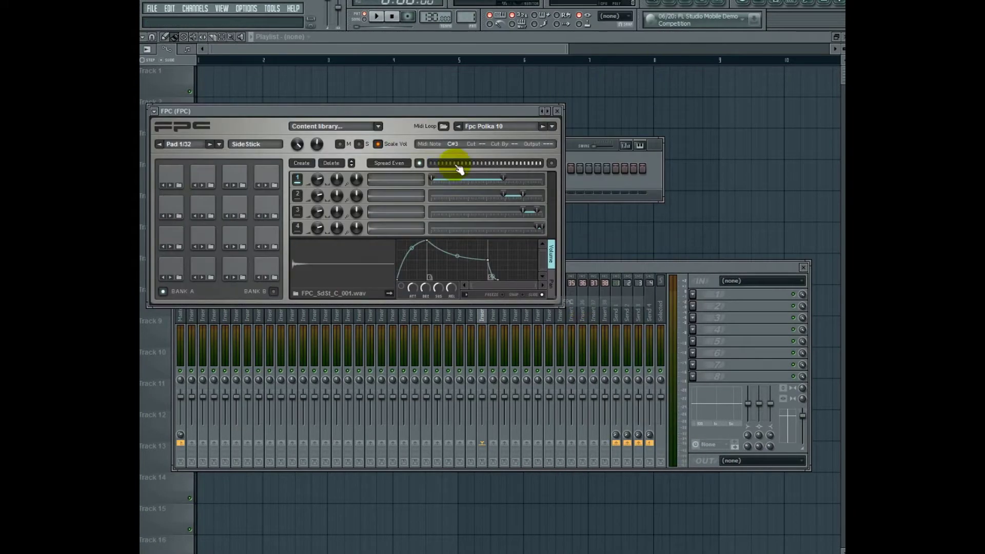
pyautogui.click(203, 264)
# - Reset FPC to its Empty preset and move its window down over the mixer
pyautogui.click(545, 111)
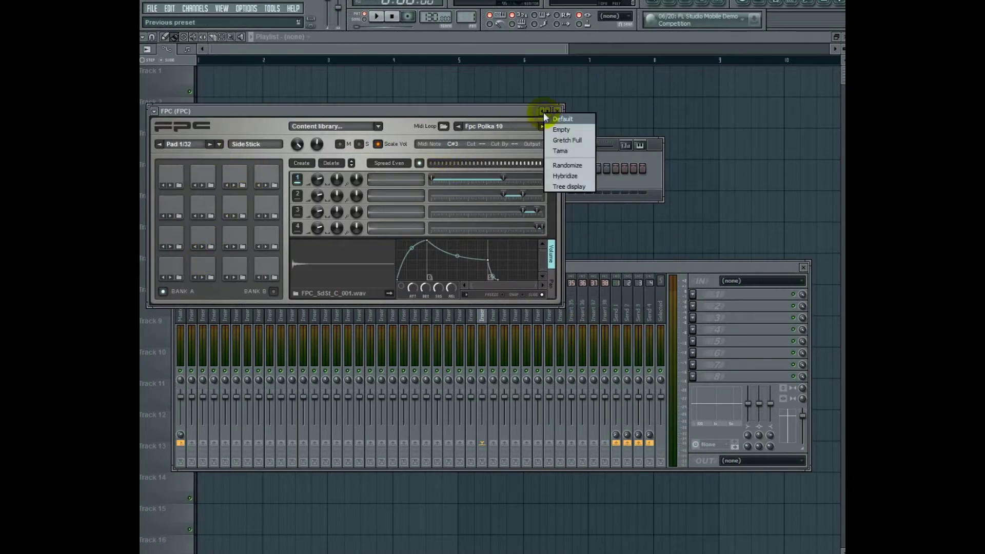
pyautogui.click(557, 126)
pyautogui.click(171, 266)
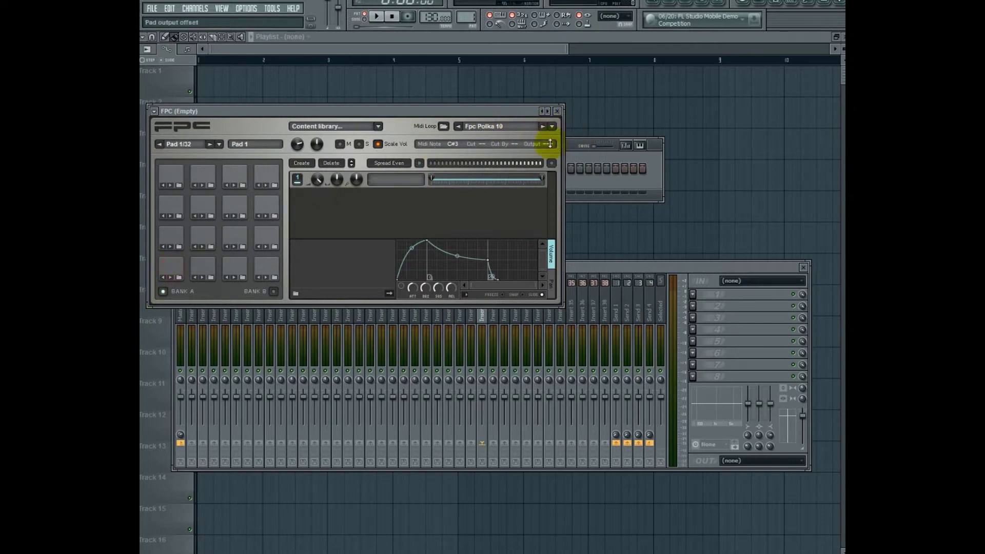
pyautogui.moveTo(505, 110); pyautogui.dragTo(753, 267)
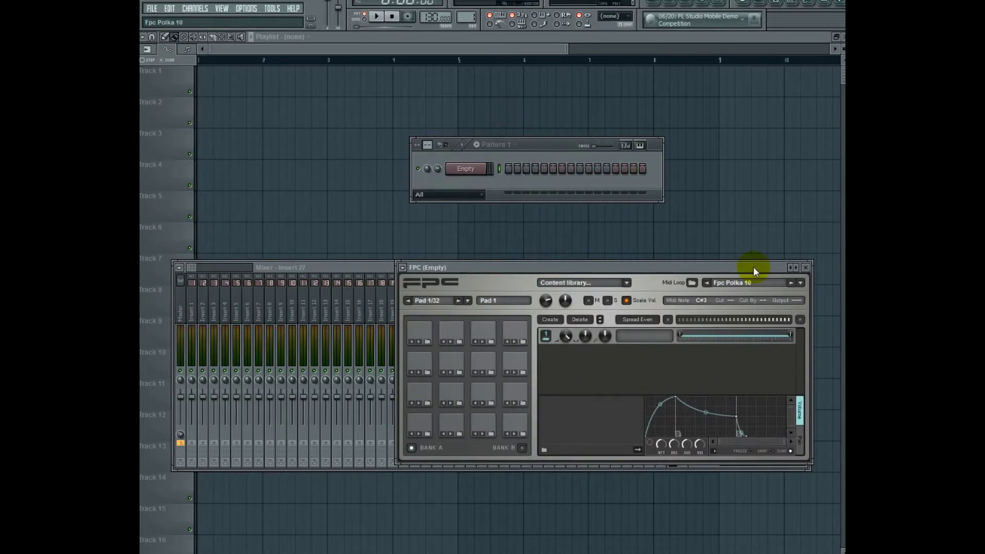
# - Rename the FPC channel Drums and colour it green
pyautogui.rightClick(472, 174)
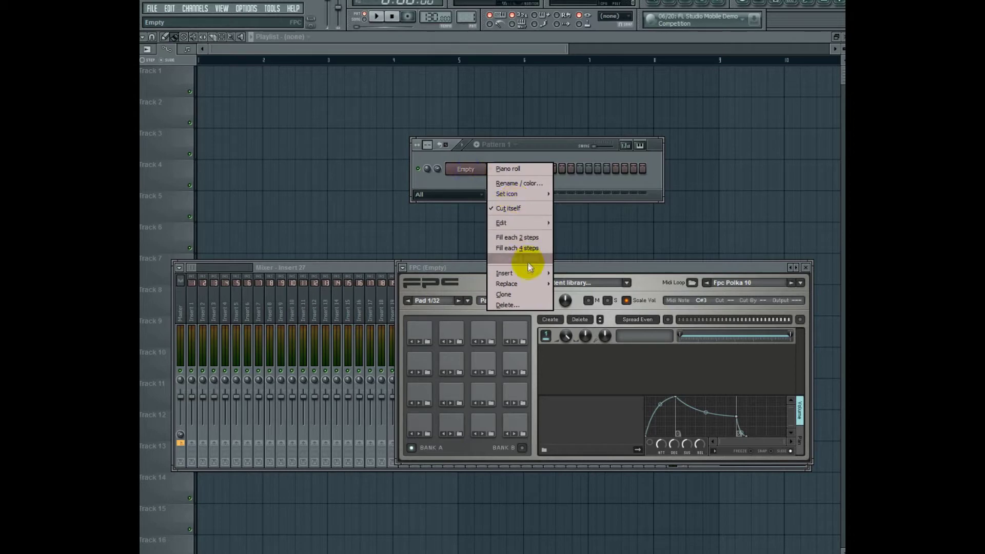
pyautogui.click(517, 183)
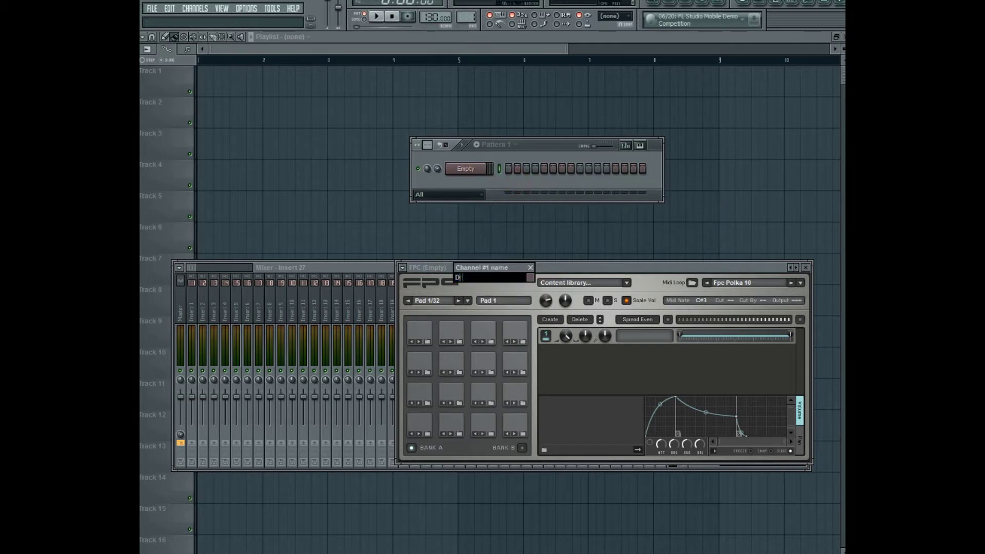
pyautogui.click(530, 277)
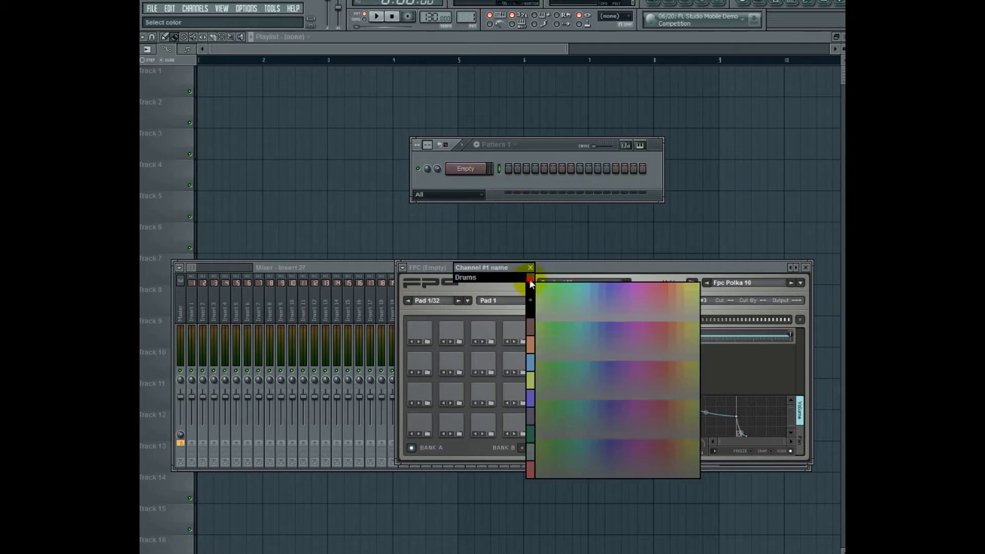
pyautogui.click(554, 291)
pyautogui.press('Return')
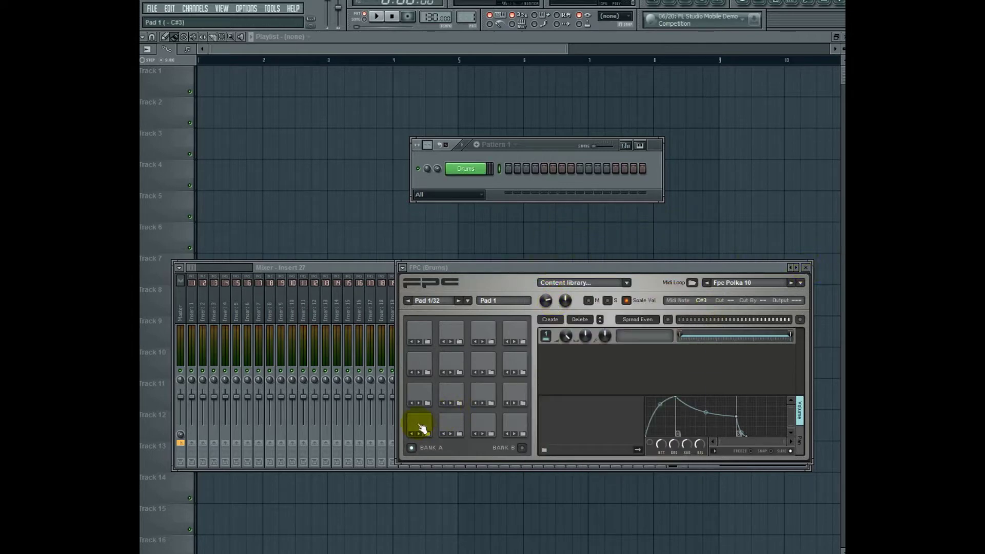
pyautogui.click(199, 316)
# - Name mixer inserts 1 and 2 Drums and Sub, both coloured orange
pyautogui.press('F2')
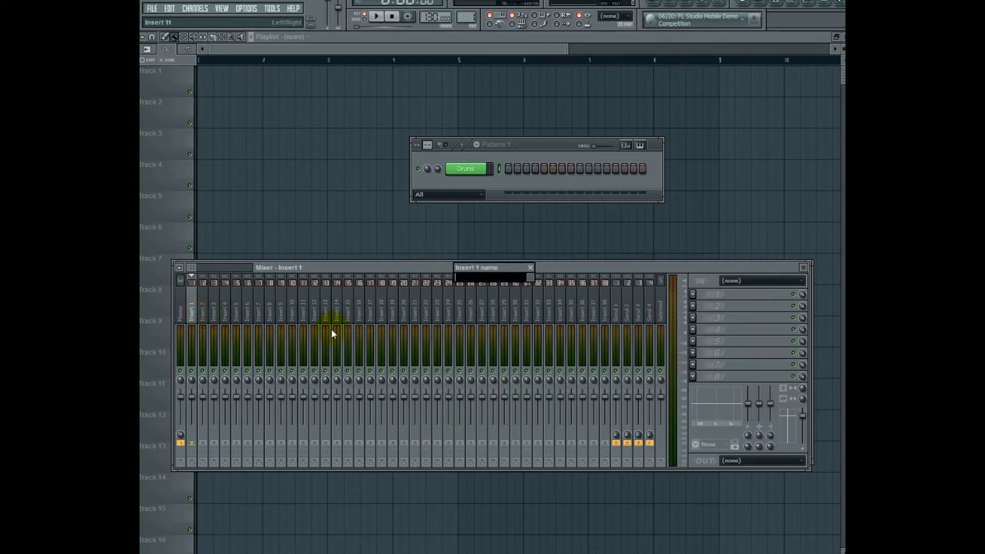
pyautogui.write('Drums')
pyautogui.click(531, 277)
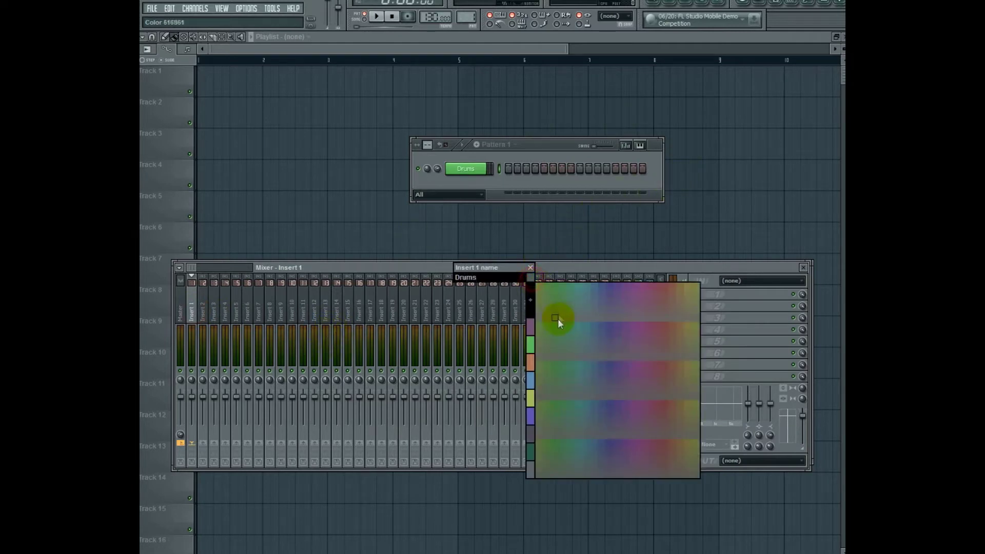
pyautogui.click(529, 362)
pyautogui.press('Return')
pyautogui.click(205, 315)
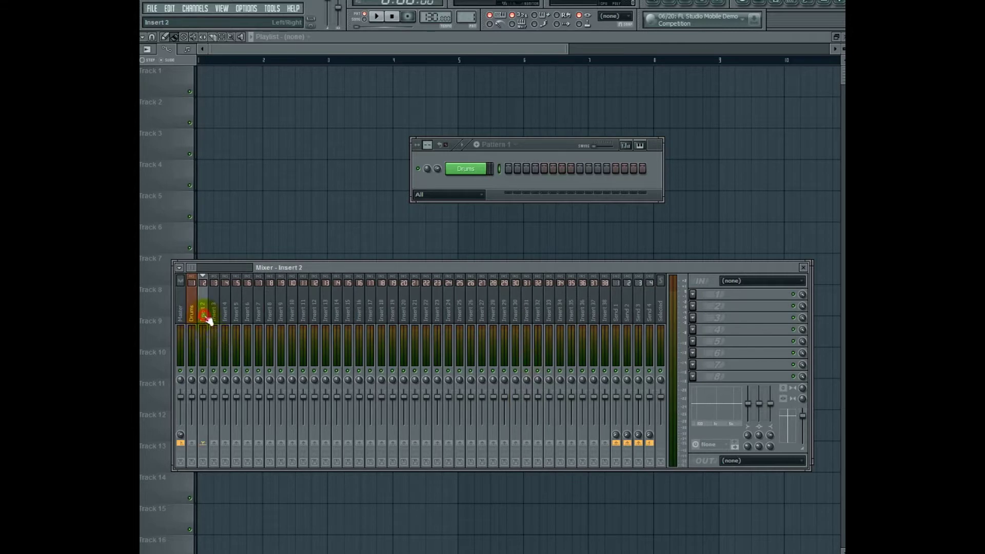
pyautogui.doubleClick(207, 317)
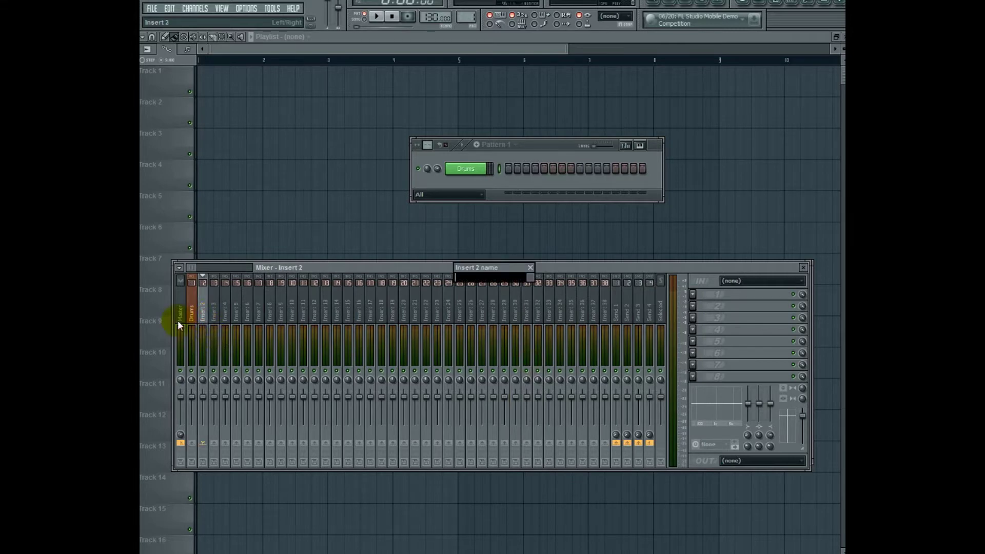
pyautogui.click(530, 277)
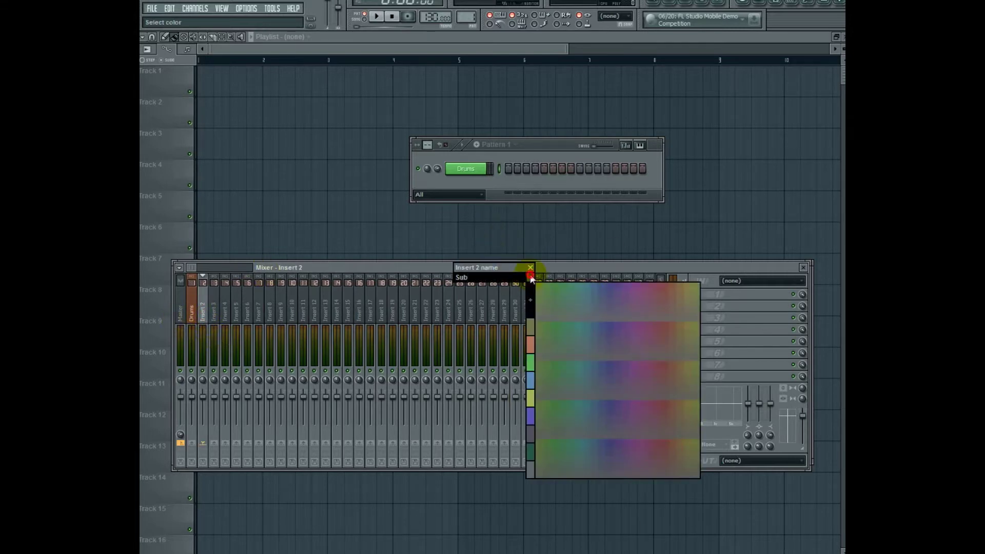
pyautogui.click(525, 343)
pyautogui.press('Return')
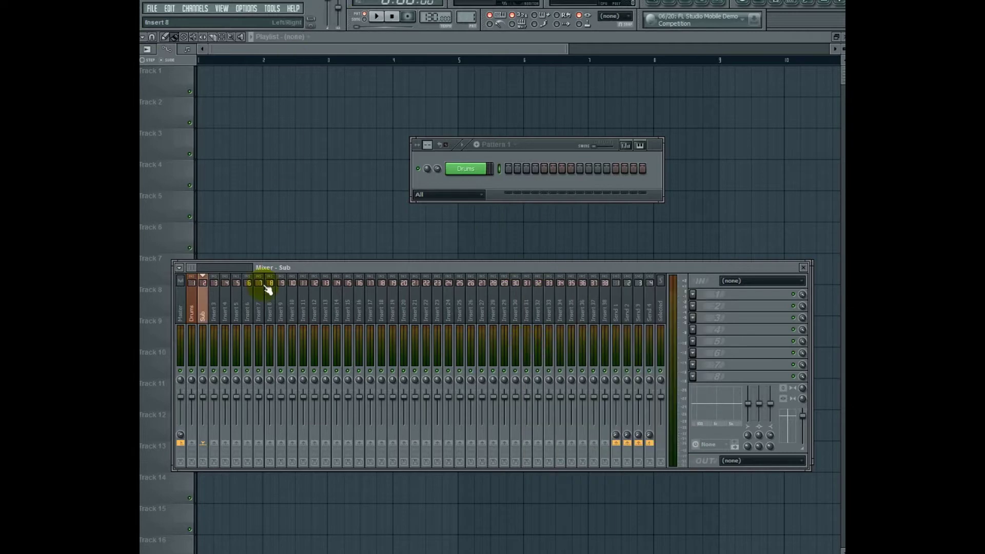
# - Name inserts 3 and 4 Bass and Music, both coloured orange
pyautogui.click(213, 316)
pyautogui.doubleClick(211, 316)
pyautogui.write('Bas')
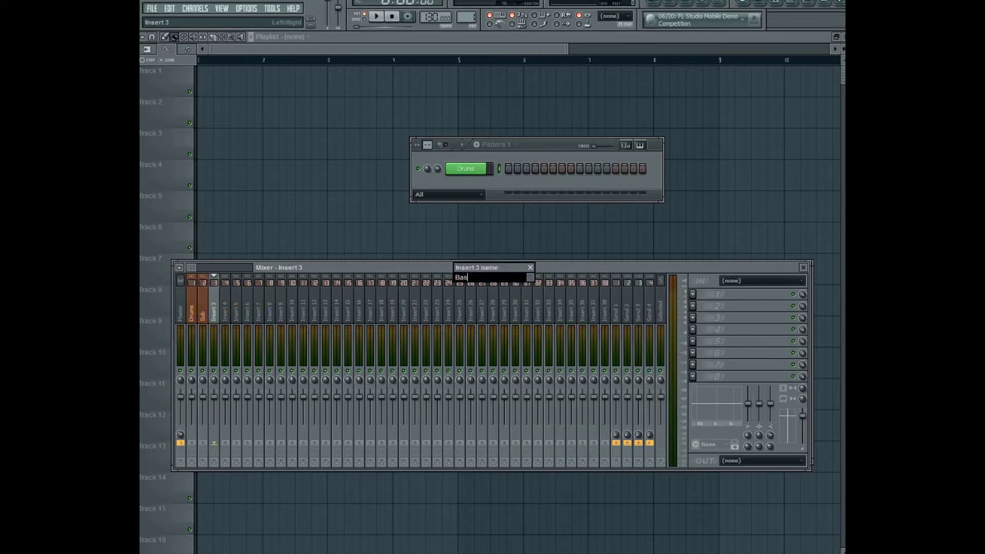
pyautogui.write('s')
pyautogui.click(529, 278)
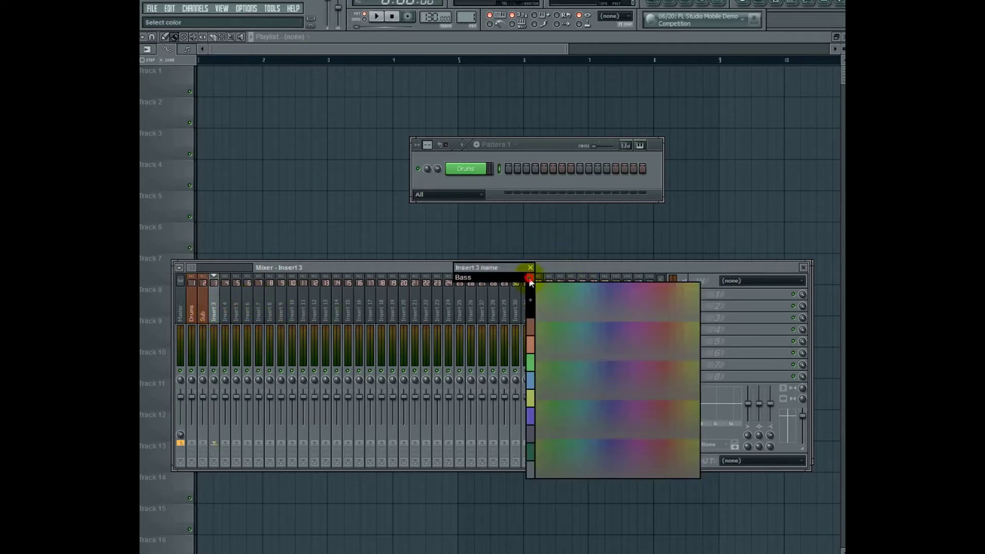
pyautogui.click(534, 340)
pyautogui.press('Return')
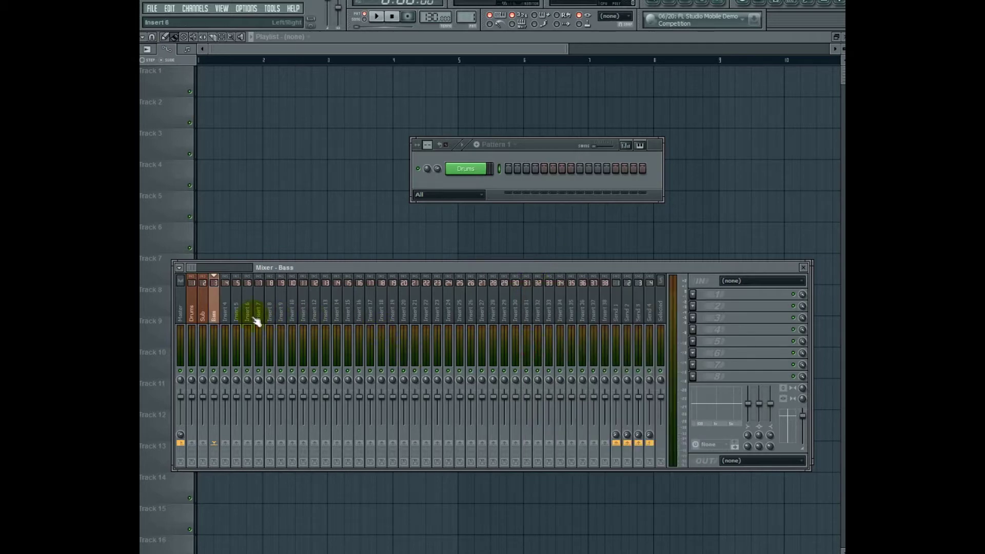
pyautogui.click(227, 314)
pyautogui.press('F2')
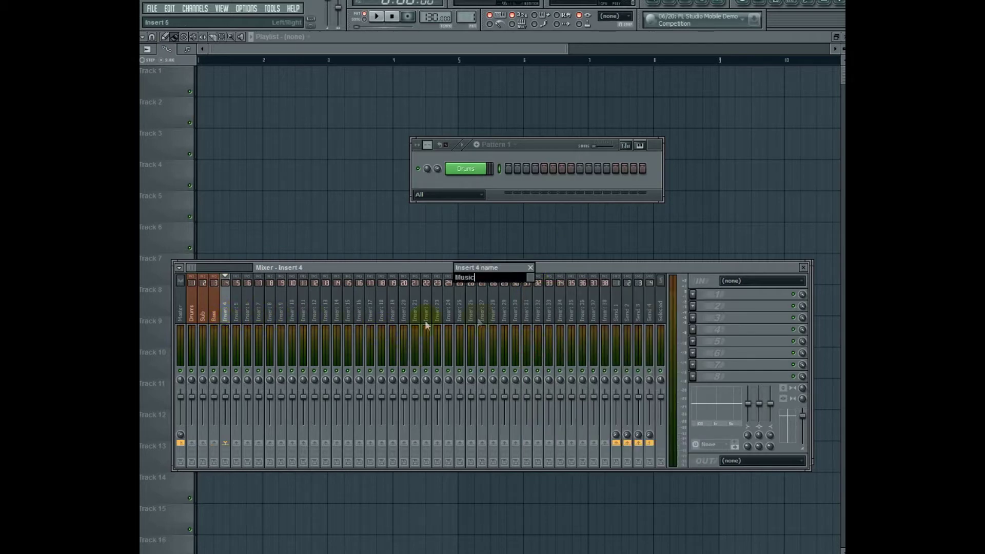
pyautogui.click(530, 277)
pyautogui.click(531, 349)
pyautogui.press('Return')
# - Name inserts 5 and 6 Lead and FX, both coloured orange
pyautogui.click(234, 317)
pyautogui.press('F2')
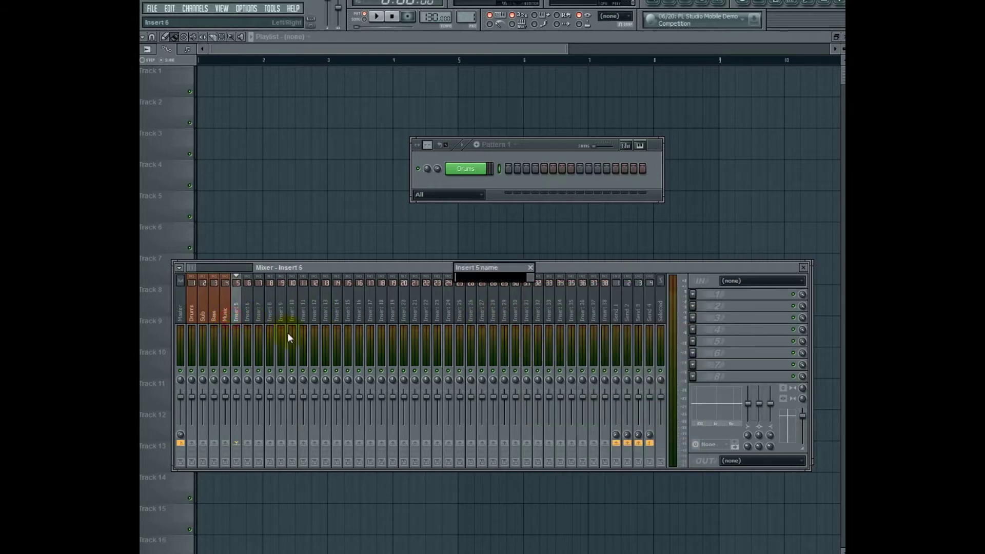
pyautogui.write('Lead')
pyautogui.click(530, 277)
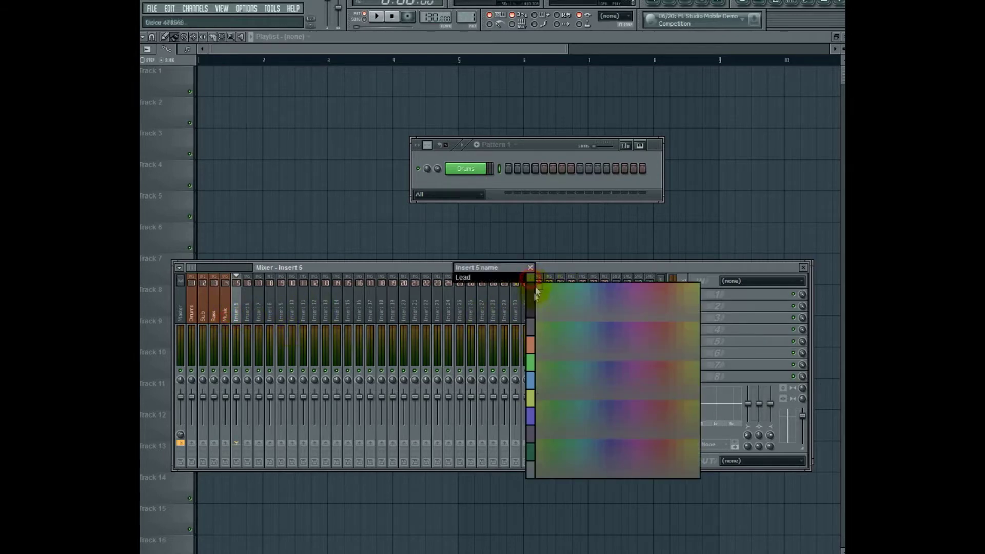
pyautogui.click(531, 344)
pyautogui.press('Return')
pyautogui.click(250, 324)
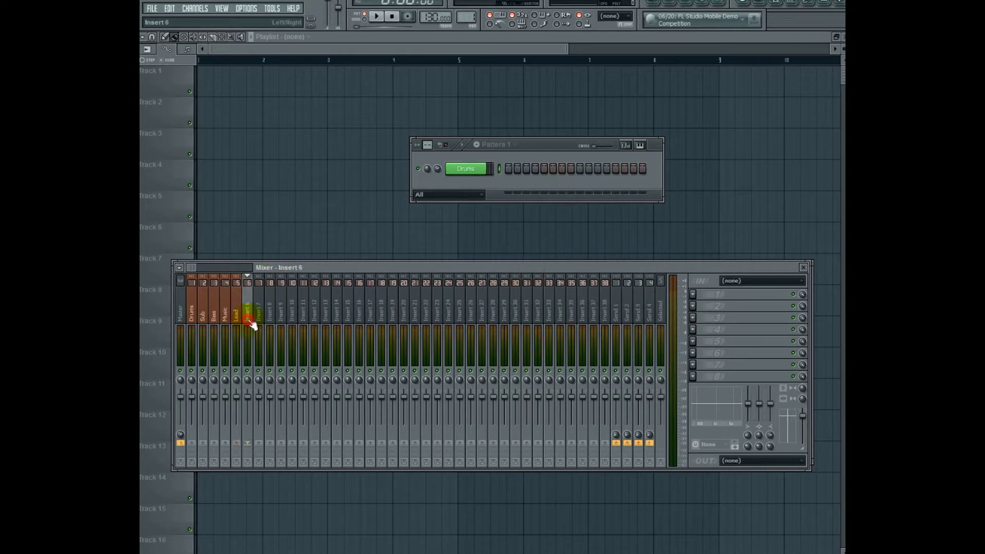
pyautogui.press('F2')
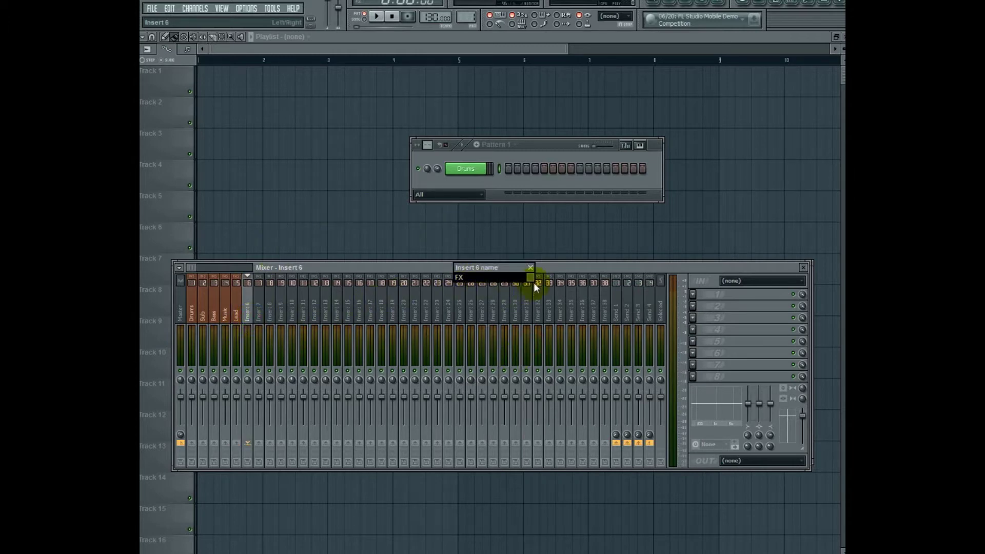
pyautogui.click(530, 278)
pyautogui.click(525, 355)
pyautogui.press('Return')
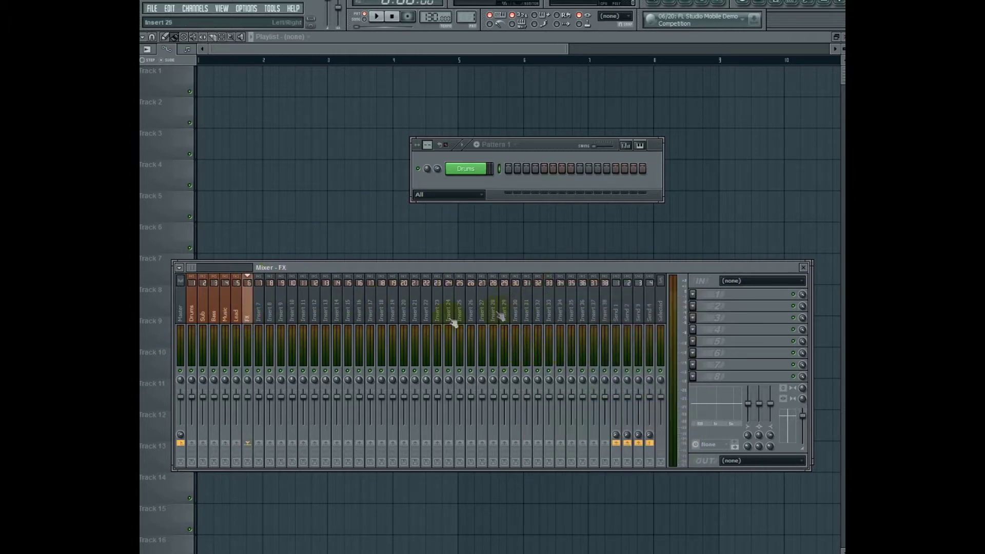
# - Name insert 7 SC and colour it green
pyautogui.click(258, 311)
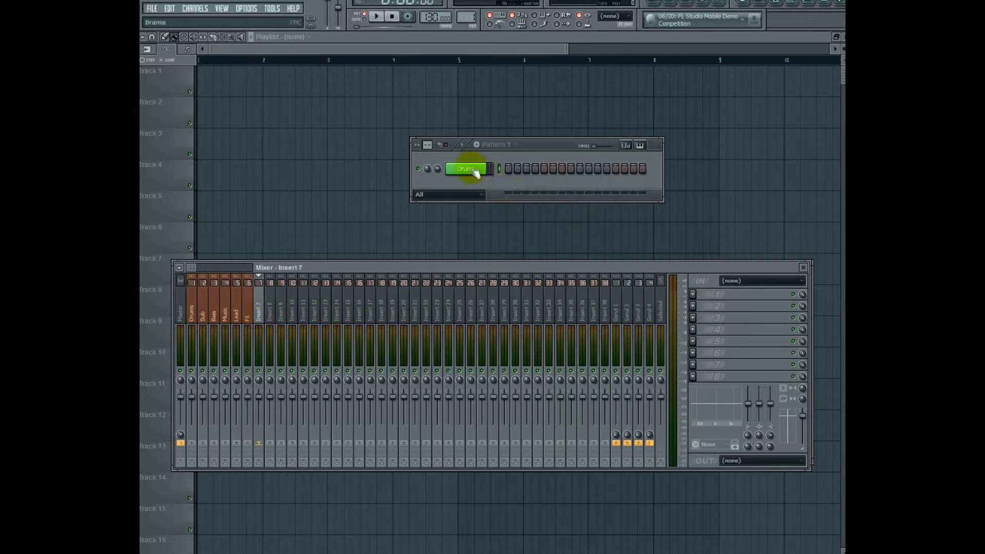
pyautogui.press('F2')
pyautogui.write('SC')
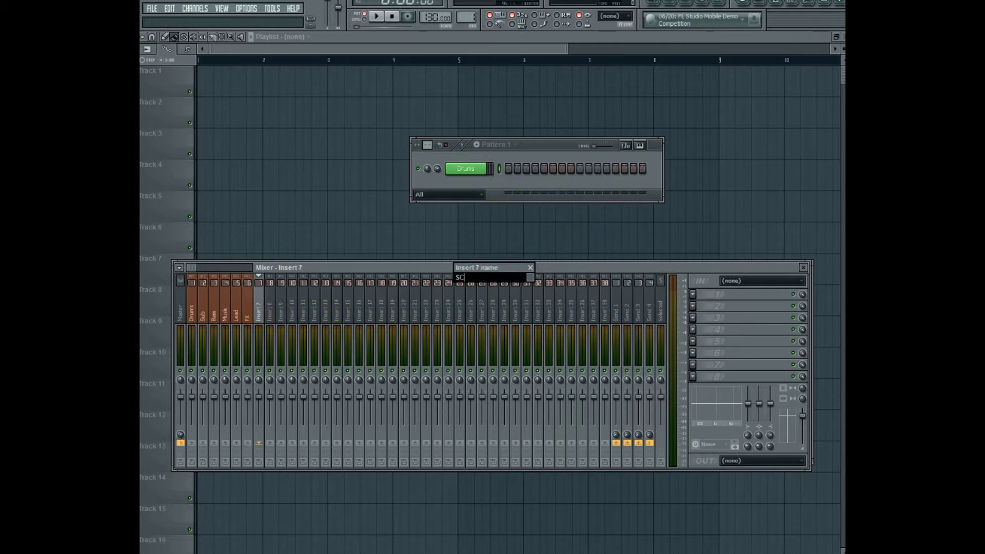
pyautogui.click(530, 278)
pyautogui.click(527, 365)
# - Confirm insert 7 as SC without a Master send, and name insert 8 Kick in green
pyautogui.click(529, 267)
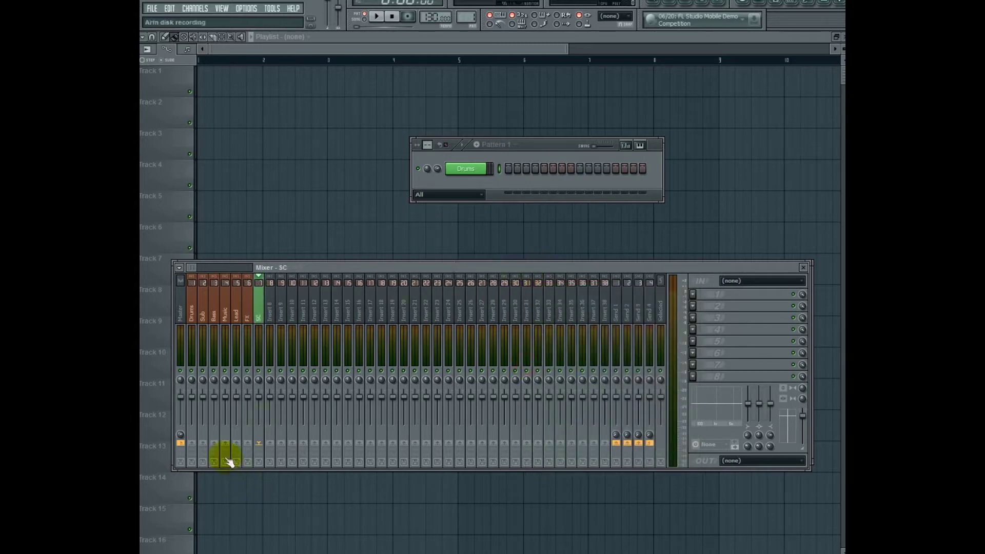
pyautogui.click(178, 443)
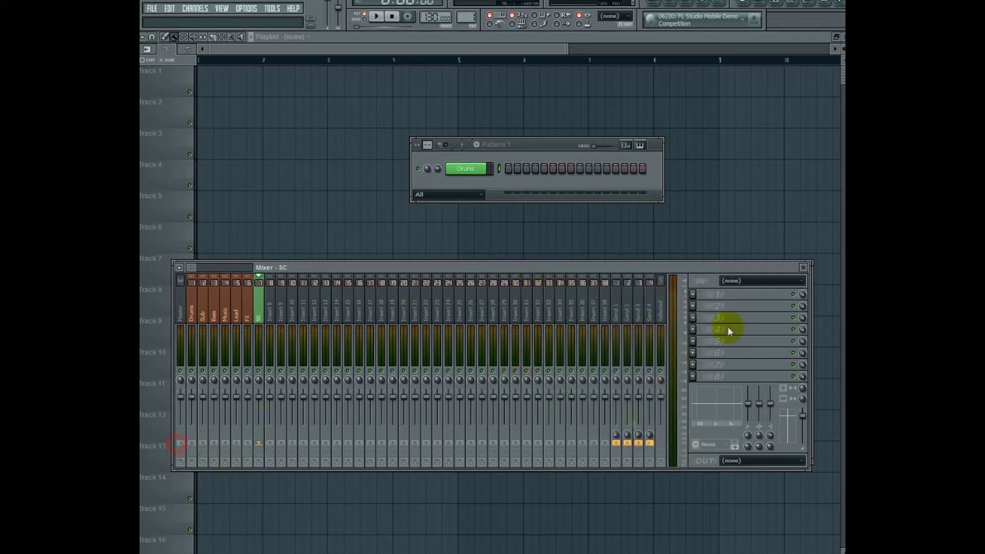
pyautogui.click(271, 320)
pyautogui.press('F2')
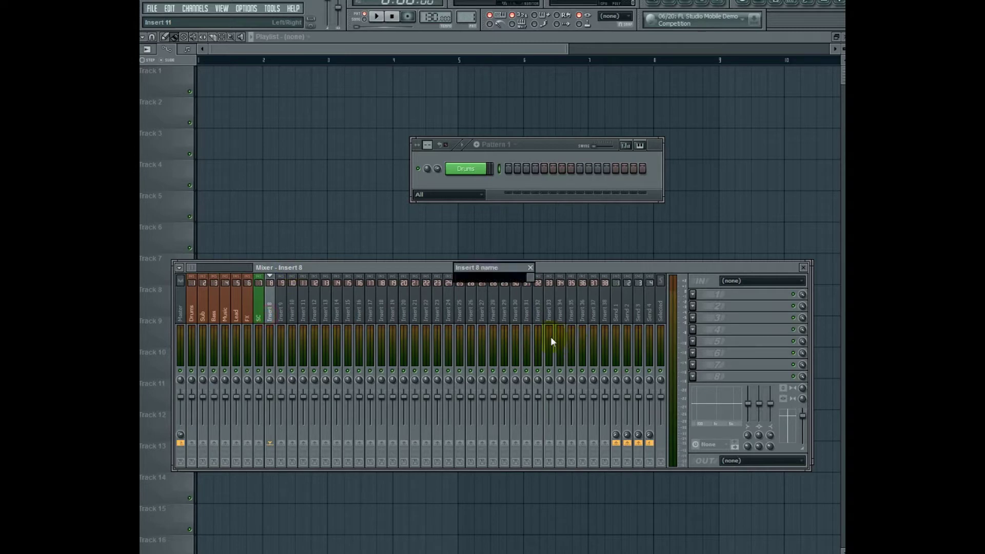
pyautogui.write('Kick')
pyautogui.click(531, 277)
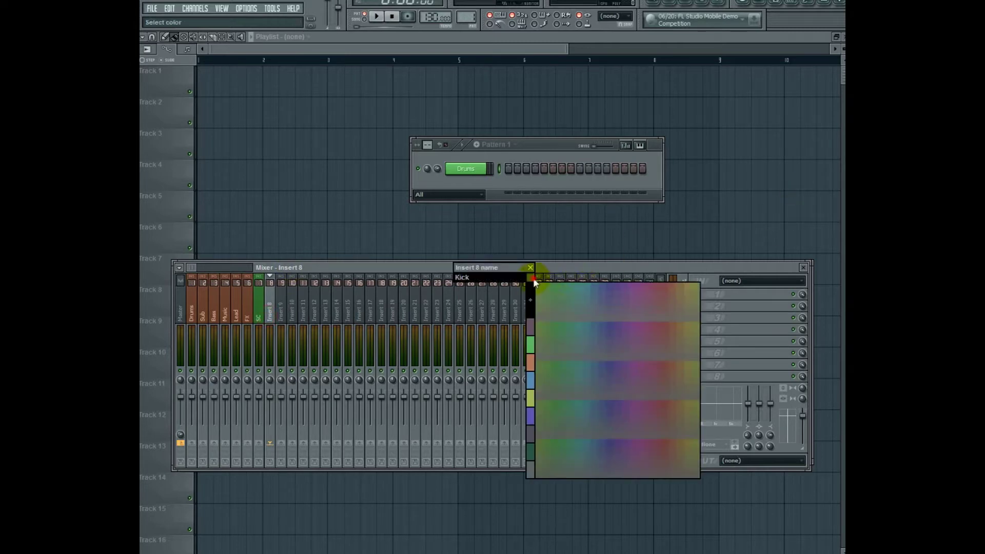
pyautogui.click(541, 343)
pyautogui.press('Return')
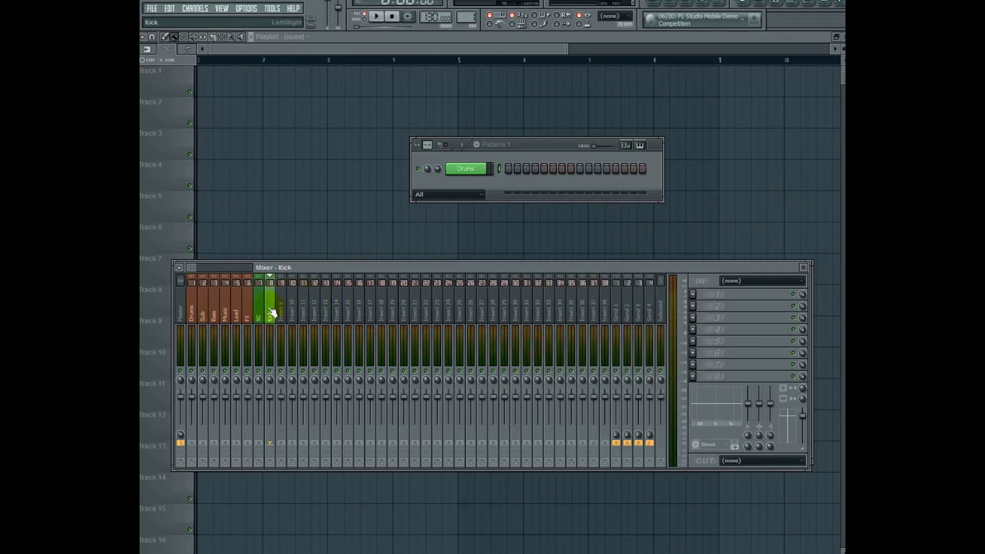
# - Route the Kick insert to the Drums bus, save it as a mixer preset, and show the browser
pyautogui.rightClick(268, 316)
pyautogui.click(264, 329)
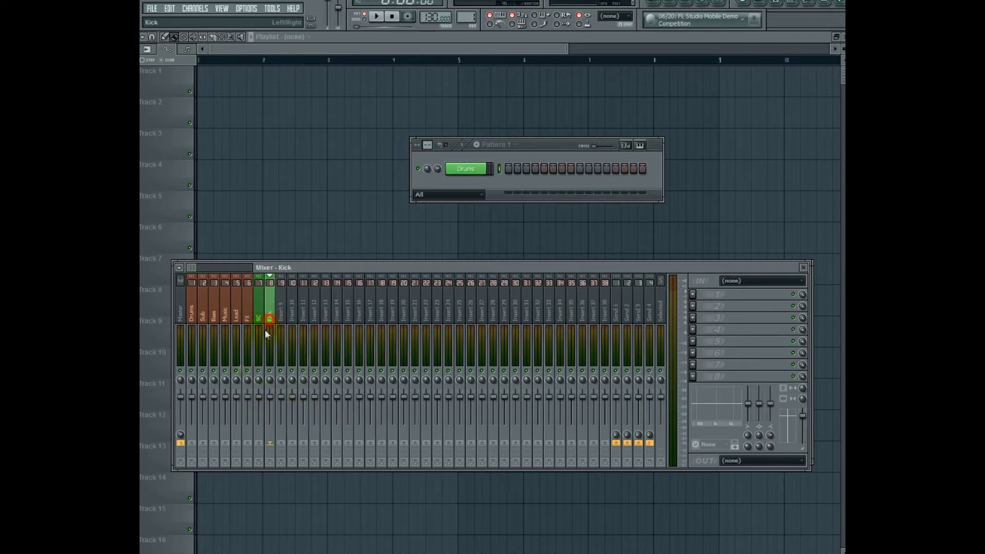
pyautogui.click(191, 443)
pyautogui.rightClick(270, 290)
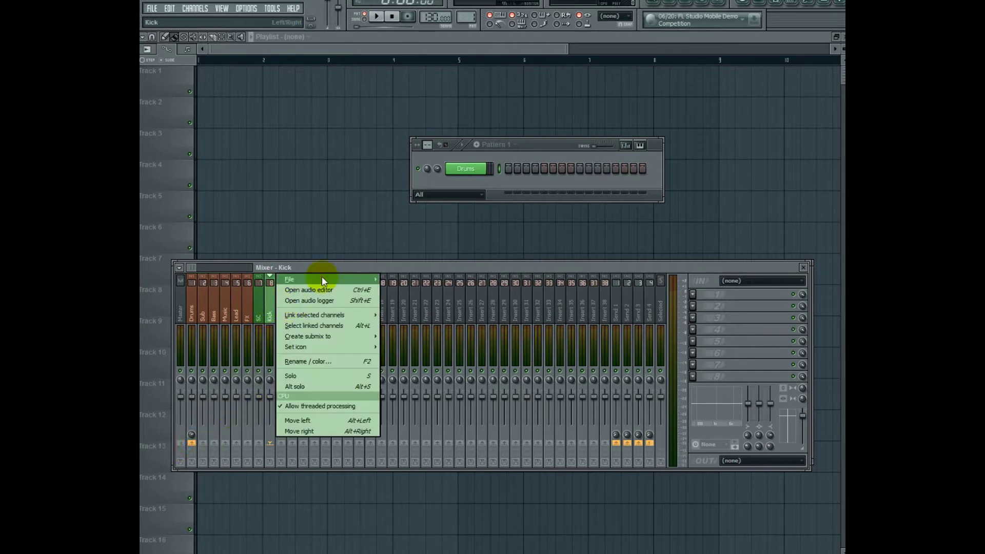
pyautogui.moveTo(318, 279)
pyautogui.click(417, 296)
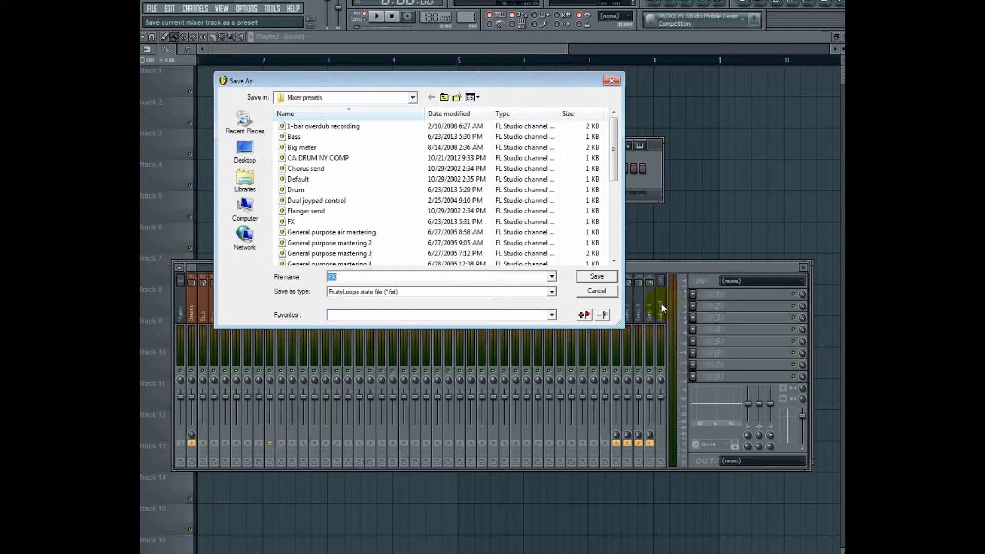
pyautogui.write('Drums')
pyautogui.press('Return')
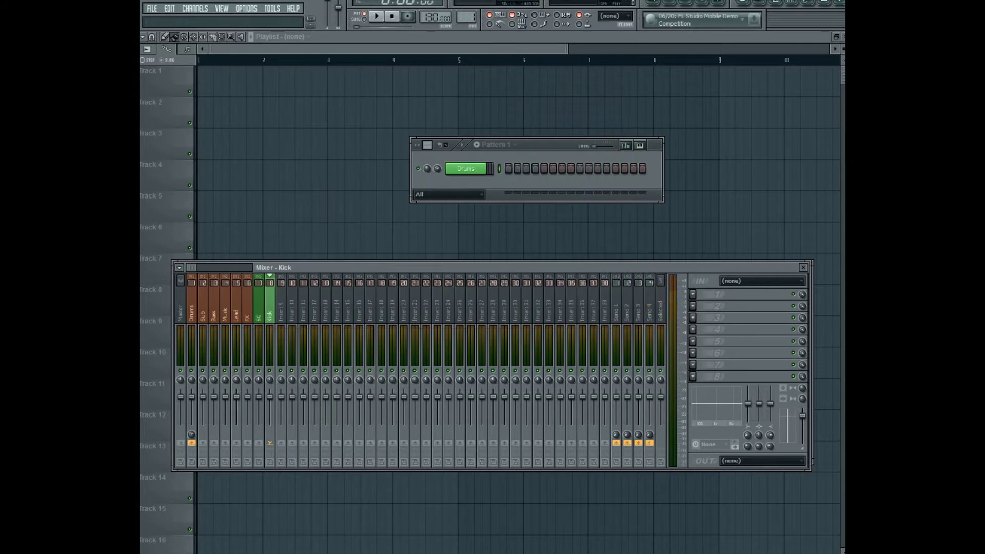
pyautogui.click(699, 6)
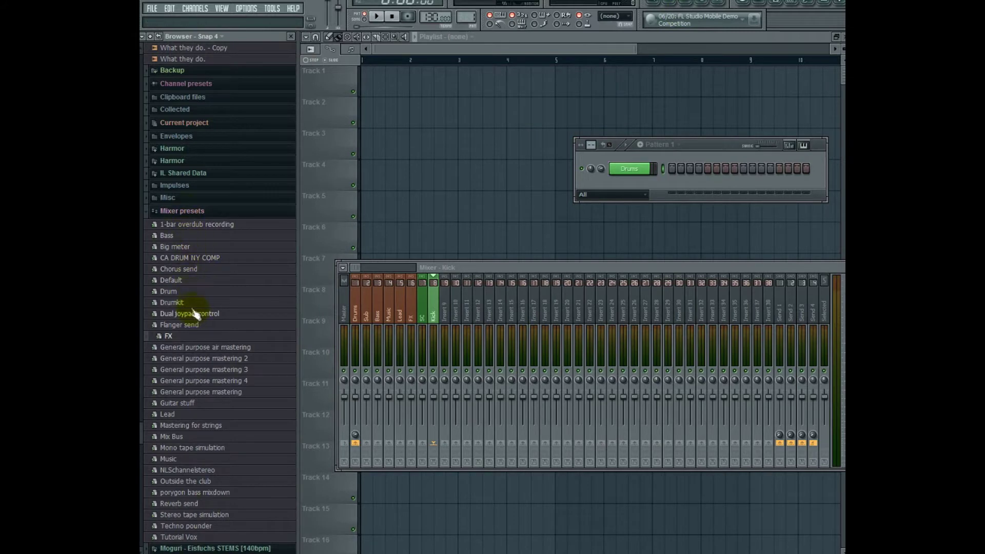
# - Load the Drumkit preset onto insert 9 and route inserts 9–11 to the Drums bus instead of Master
pyautogui.moveTo(179, 302); pyautogui.dragTo(455, 312)
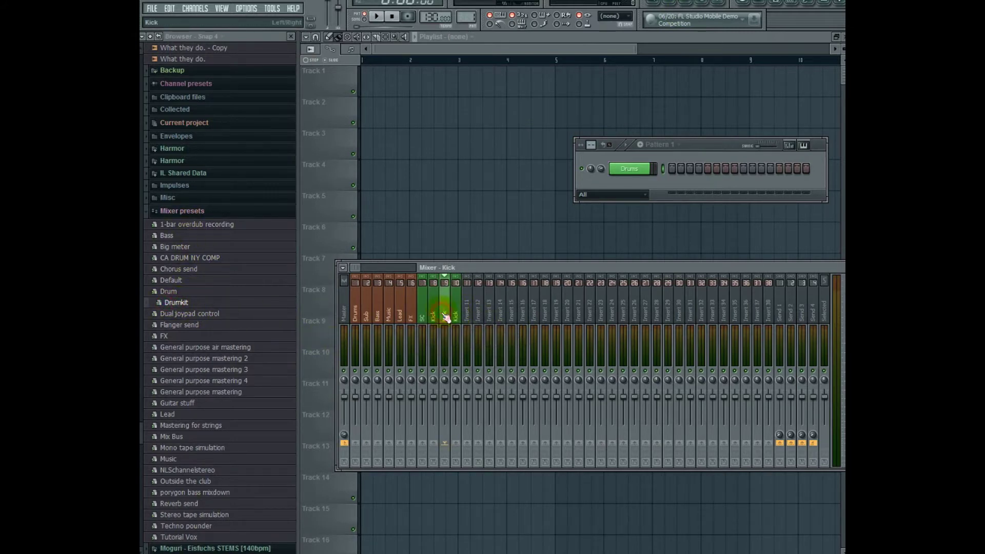
pyautogui.click(344, 442)
pyautogui.click(355, 442)
pyautogui.click(456, 308)
pyautogui.click(345, 443)
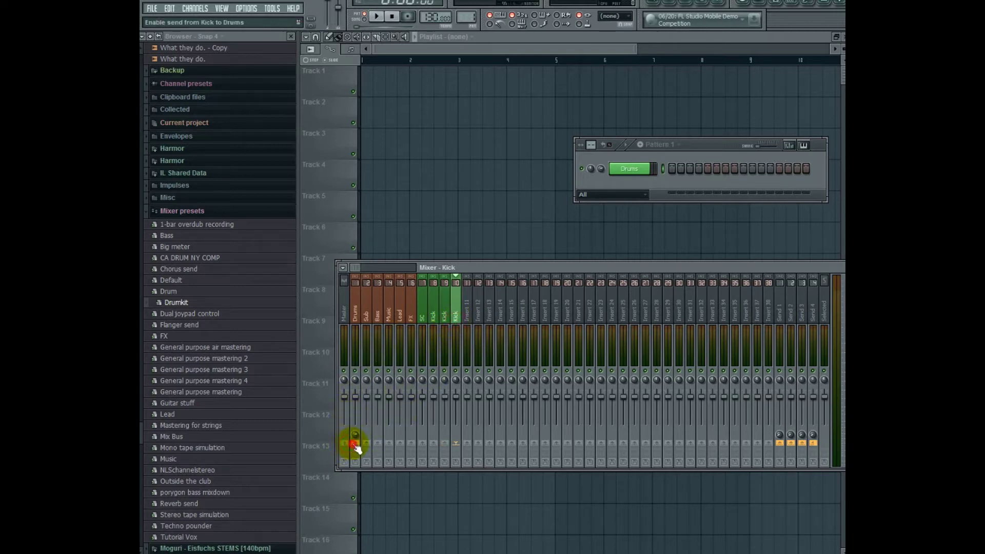
pyautogui.click(355, 444)
pyautogui.click(467, 308)
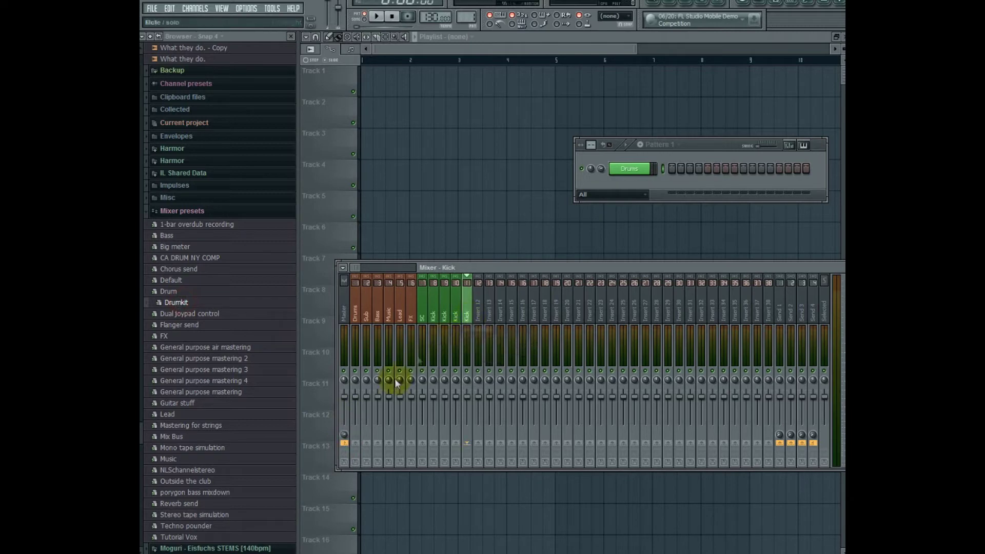
pyautogui.click(344, 442)
pyautogui.click(355, 443)
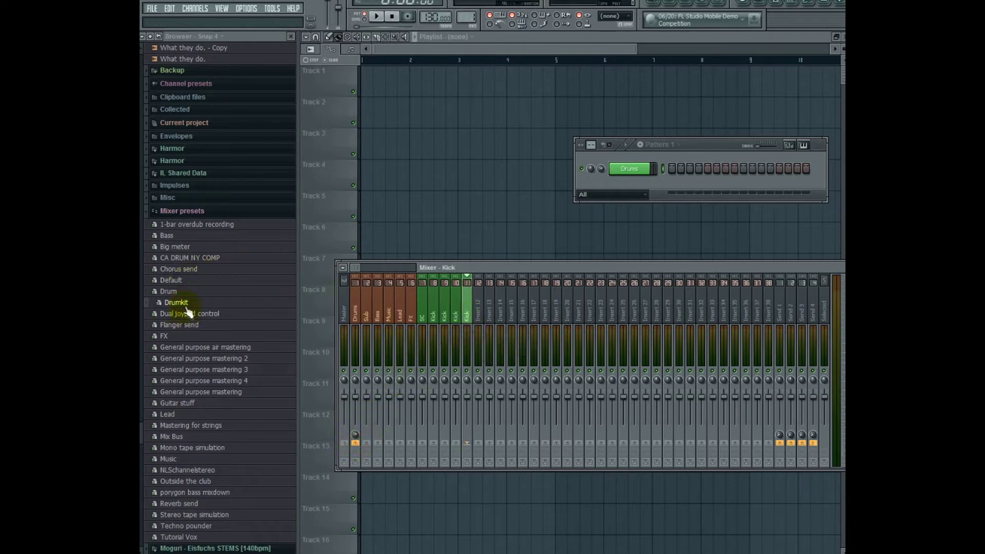
# - Load the Drumkit preset onto inserts 12 and 13, sending both to the Drums bus
pyautogui.moveTo(177, 302); pyautogui.dragTo(479, 321)
pyautogui.click(355, 443)
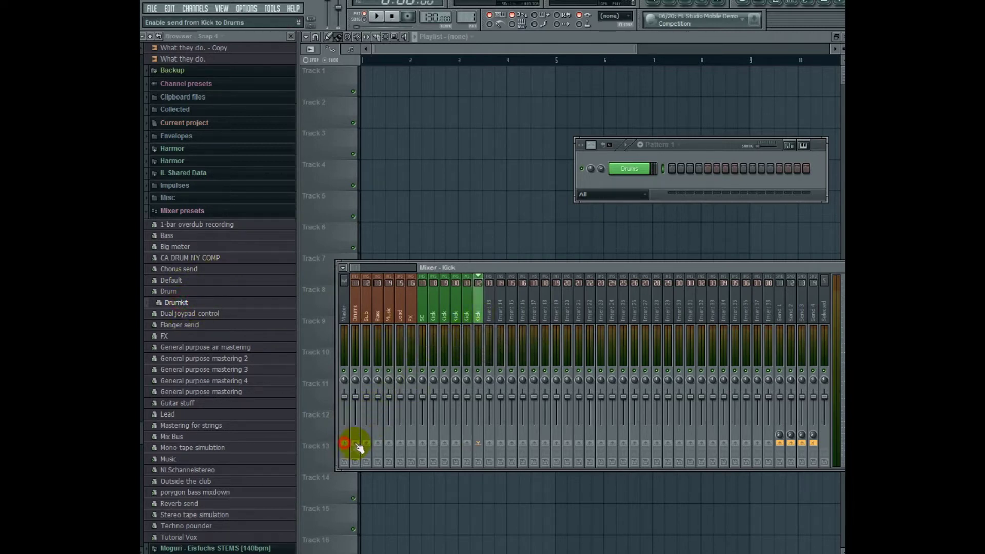
pyautogui.moveTo(177, 302); pyautogui.dragTo(494, 317)
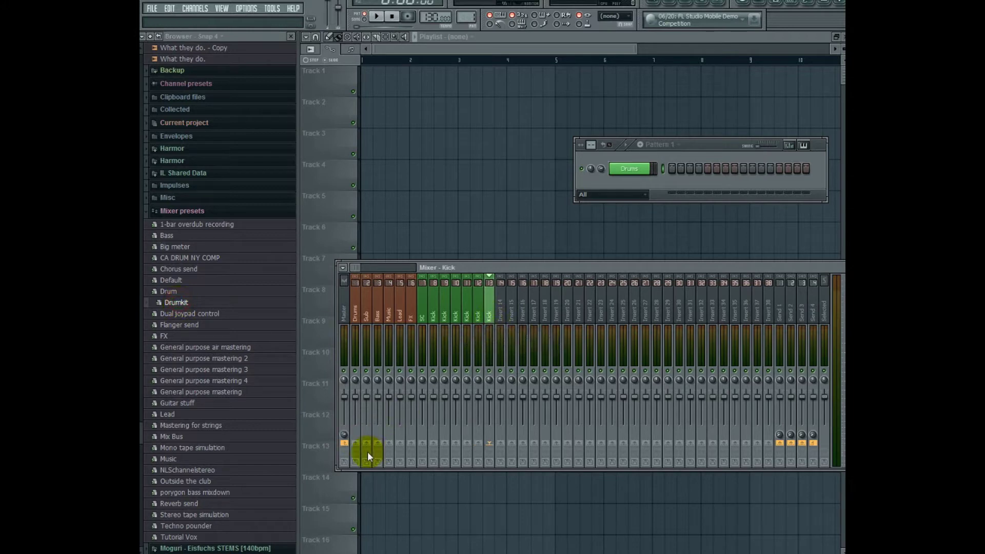
pyautogui.click(355, 443)
pyautogui.click(444, 325)
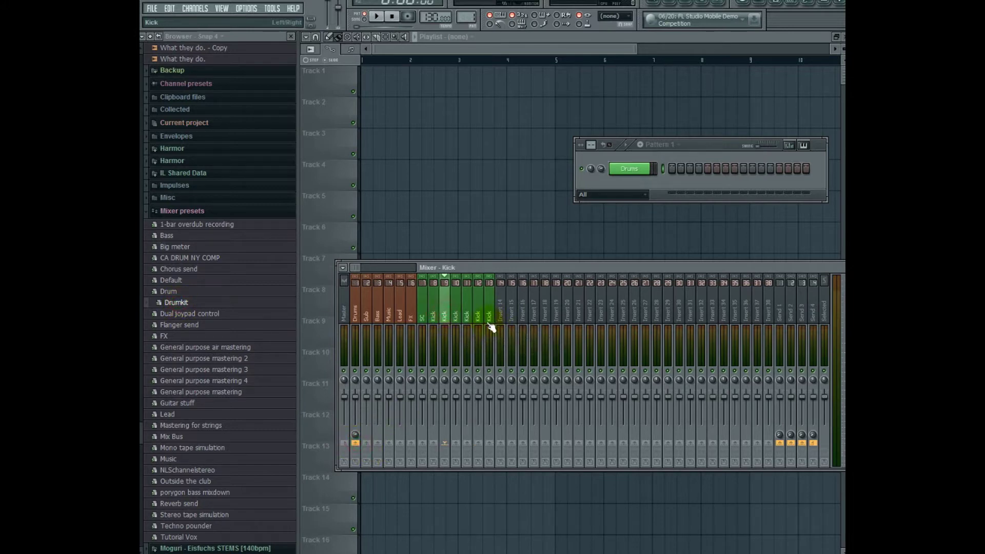
# - Rename inserts 9, 10 and 11 Snare, Hat and Ride
pyautogui.press('F2')
pyautogui.press('Return')
pyautogui.click(456, 321)
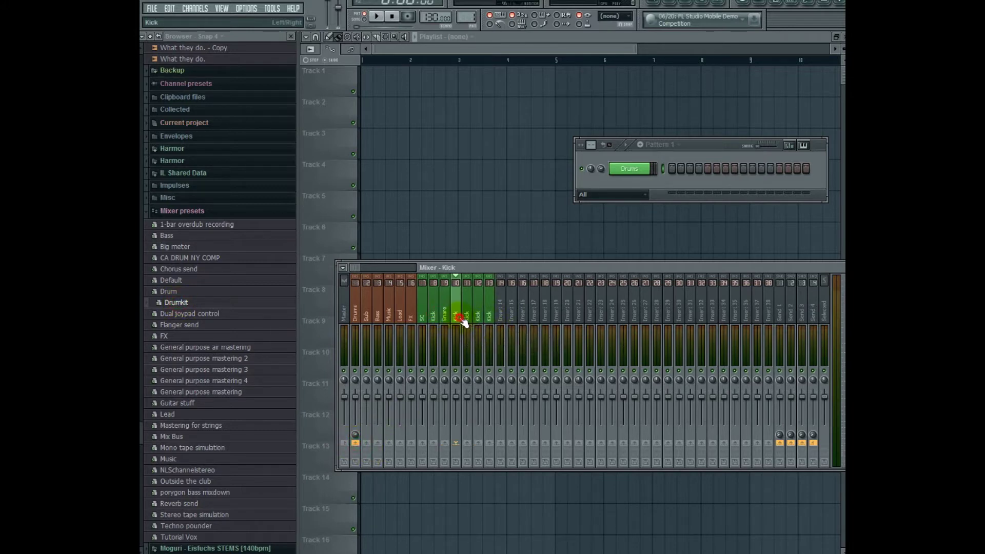
pyautogui.press('F2')
pyautogui.write('Hat')
pyautogui.press('Return')
pyautogui.click(470, 317)
pyautogui.press('F2')
pyautogui.write('Ride')
pyautogui.press('Return')
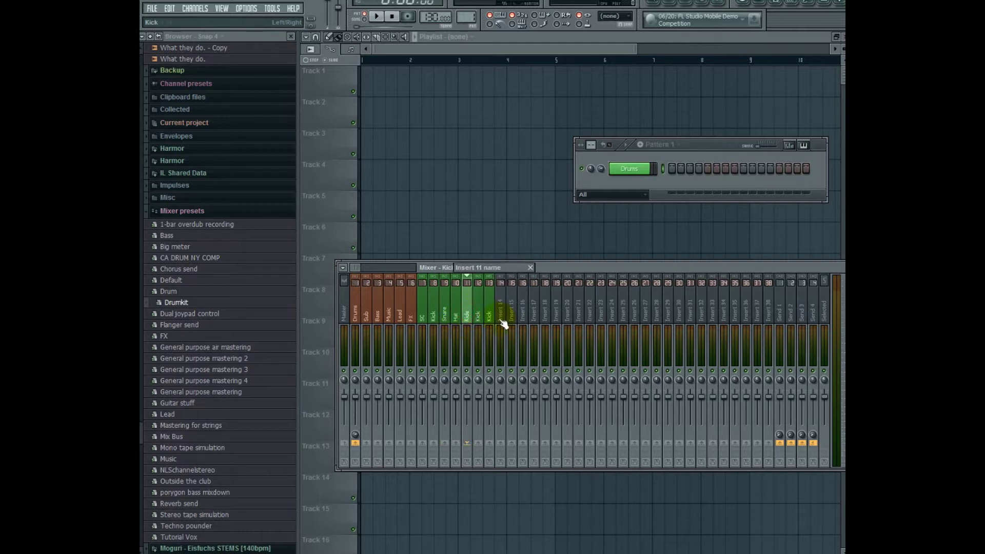
# - Rename inserts 12 and 13 Crash 1 and Crash 2
pyautogui.click(481, 318)
pyautogui.press('F2')
pyautogui.write('Cra')
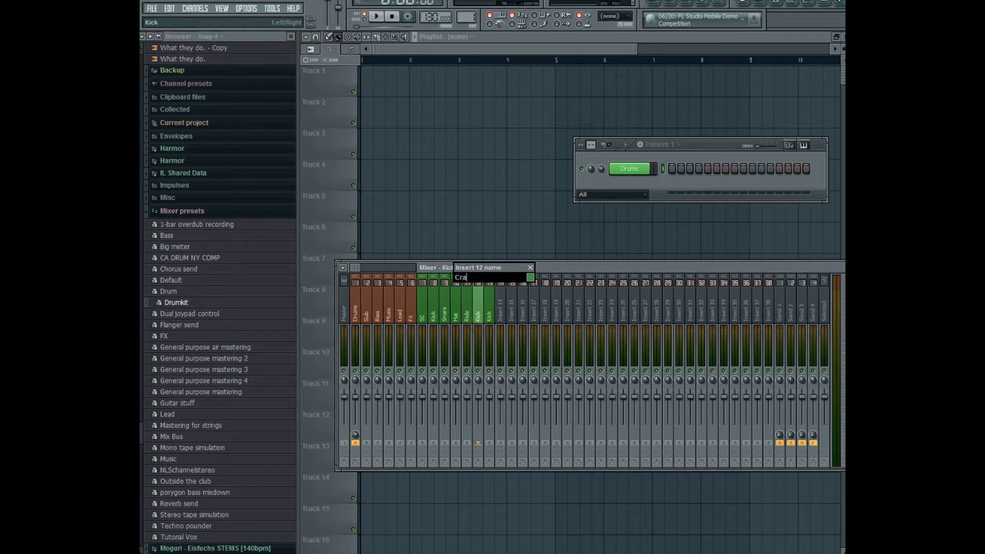
pyautogui.write('sh 1')
pyautogui.press('Return')
pyautogui.click(492, 318)
pyautogui.press('F2')
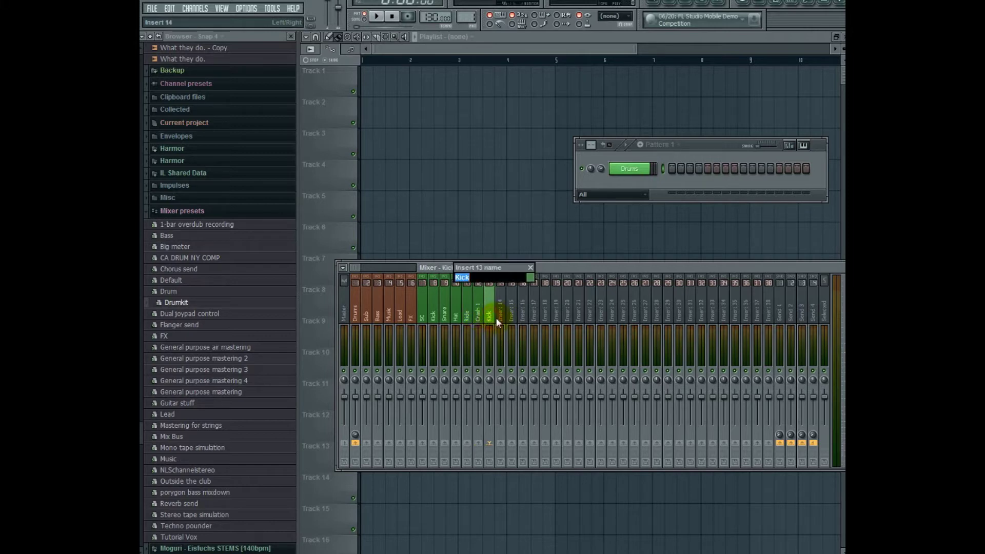
pyautogui.write('Crash 2')
pyautogui.press('Return')
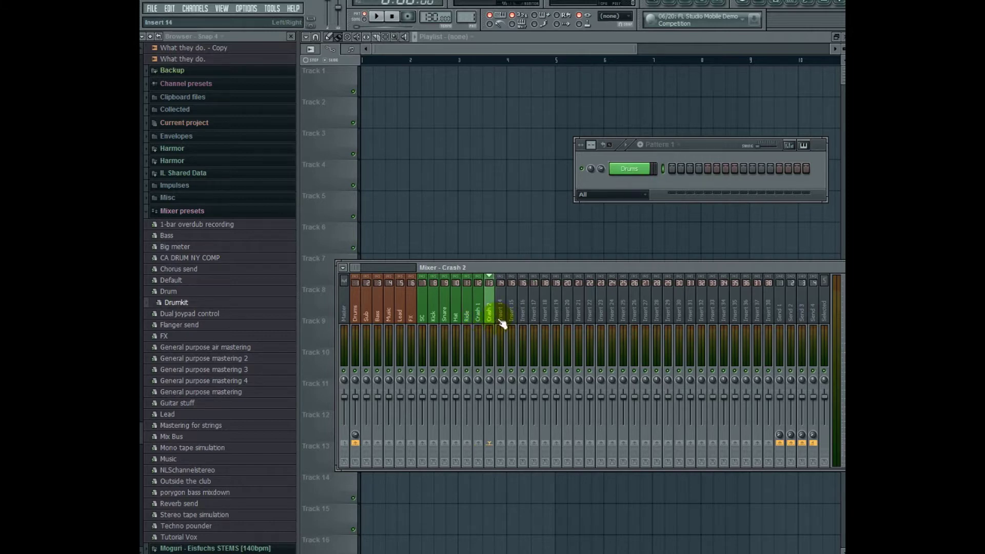
# - Load Drumkit onto inserts 14 and 15, route both to Drums, and name insert 14 Loop 1
pyautogui.click(502, 322)
pyautogui.moveTo(177, 302); pyautogui.dragTo(501, 314)
pyautogui.click(344, 442)
pyautogui.click(424, 442)
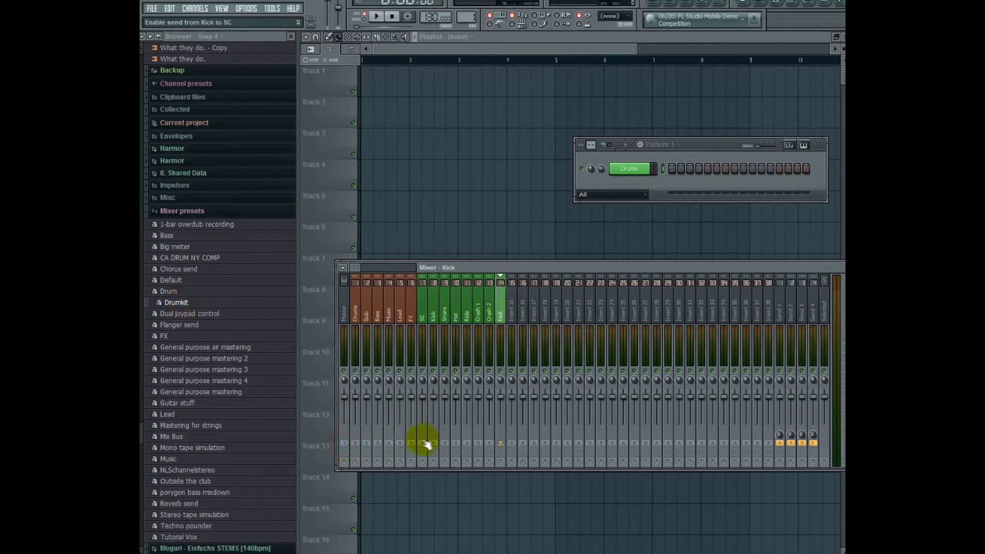
pyautogui.click(355, 443)
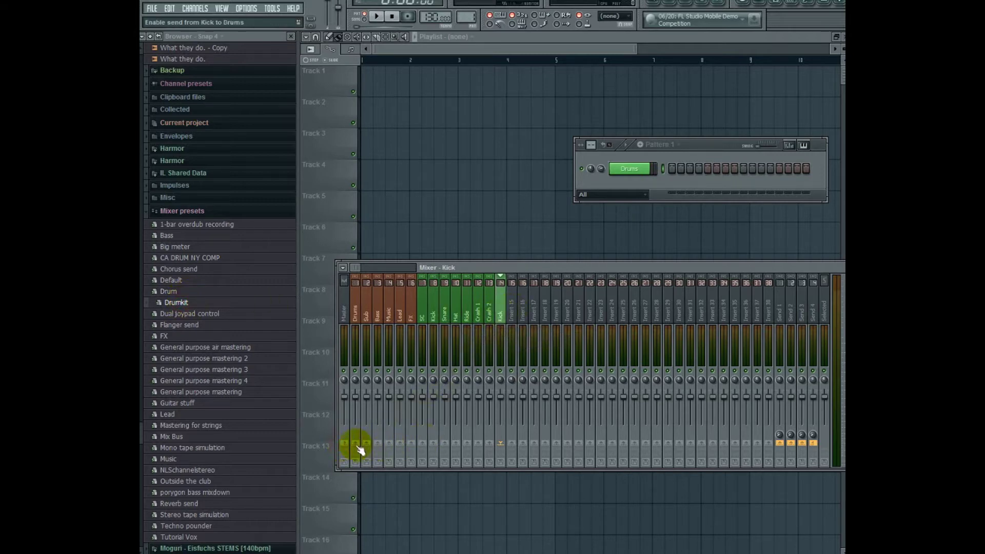
pyautogui.doubleClick(502, 318)
pyautogui.write('Loop 1')
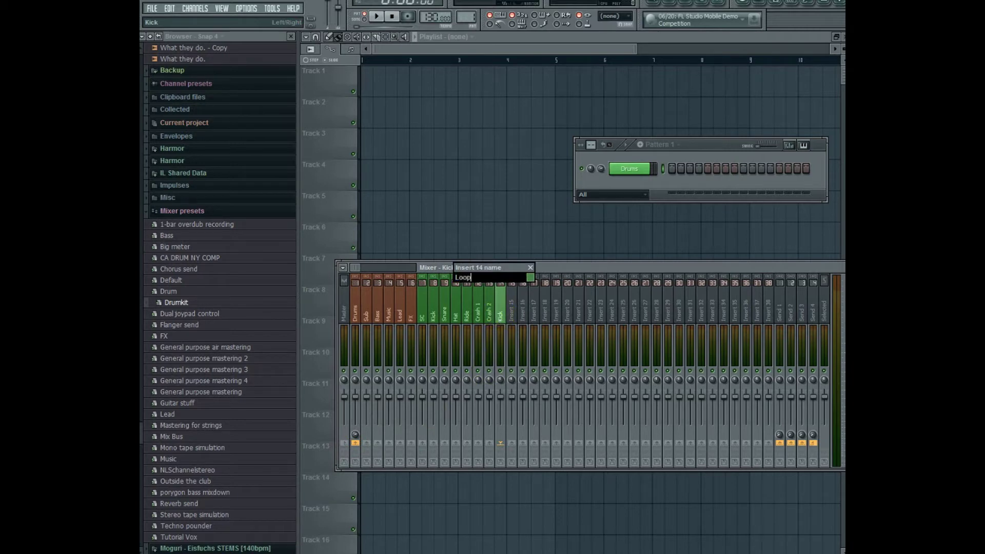
pyautogui.press('Return')
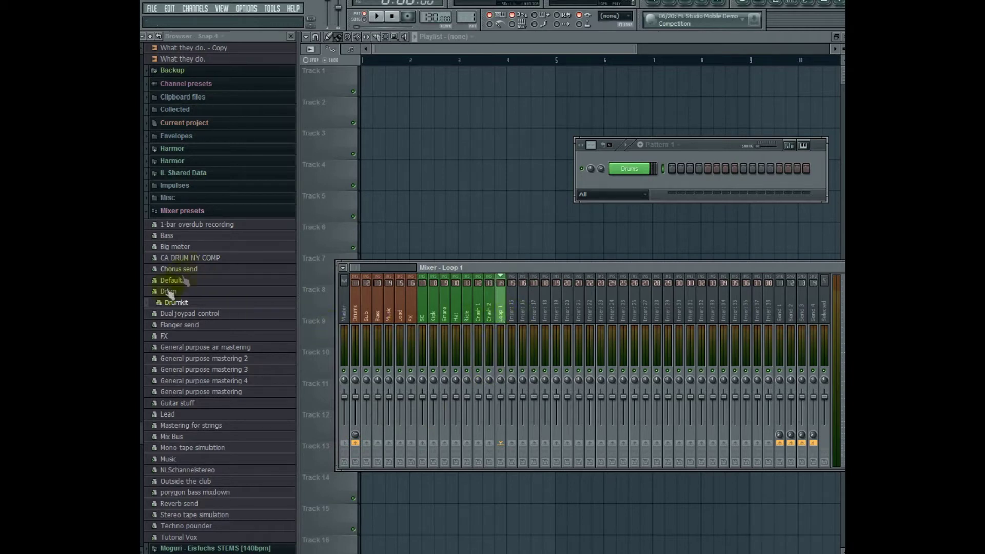
pyautogui.moveTo(175, 302); pyautogui.dragTo(516, 323)
pyautogui.click(345, 446)
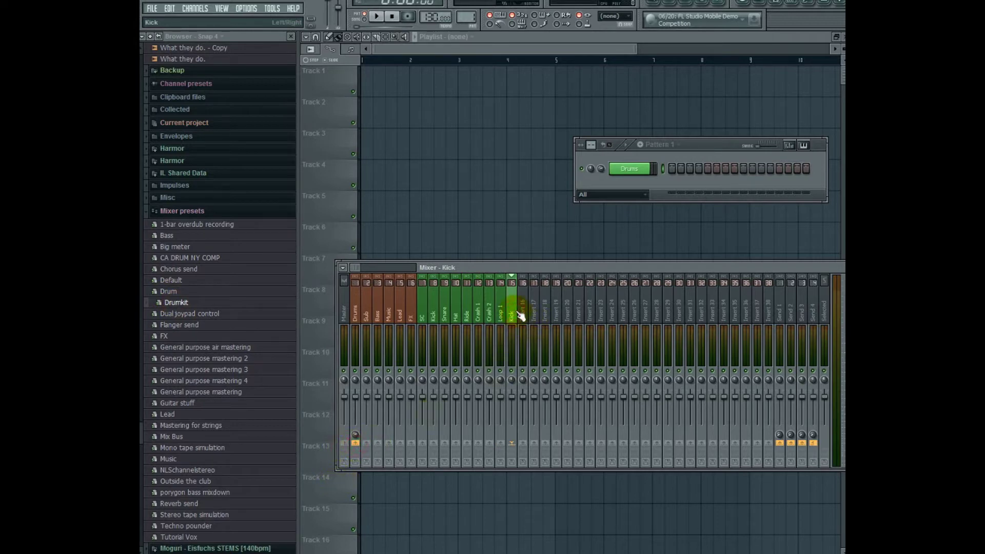
pyautogui.press('F2')
# - Name insert 15 Loop 2, reopen the Drums FPC, and set a pad's output offset to 7
pyautogui.press('Return')
pyautogui.click(642, 169)
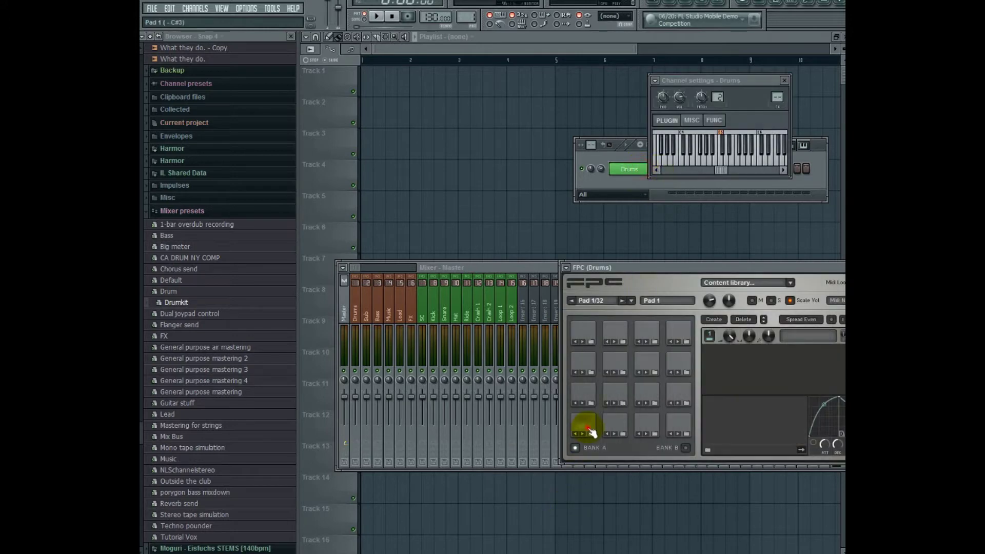
pyautogui.moveTo(792, 271); pyautogui.dragTo(582, 373)
pyautogui.click(439, 518)
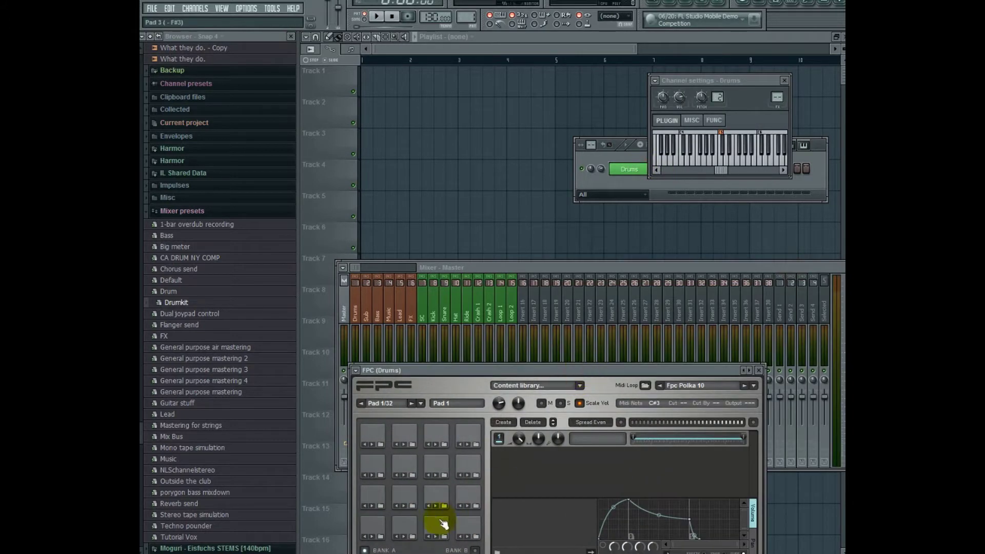
pyautogui.click(374, 521)
pyautogui.moveTo(739, 402)
pyautogui.mouseDown()
pyautogui.moveTo(738, 390)
pyautogui.moveTo(747, 402)
pyautogui.mouseUp()
# - Set FPC pad output offsets: pad 1 to 9, pad 2 to 5, pads 3 and 5 to 2
pyautogui.click(408, 524)
pyautogui.click(374, 526)
pyautogui.moveTo(739, 403); pyautogui.dragTo(750, 405)
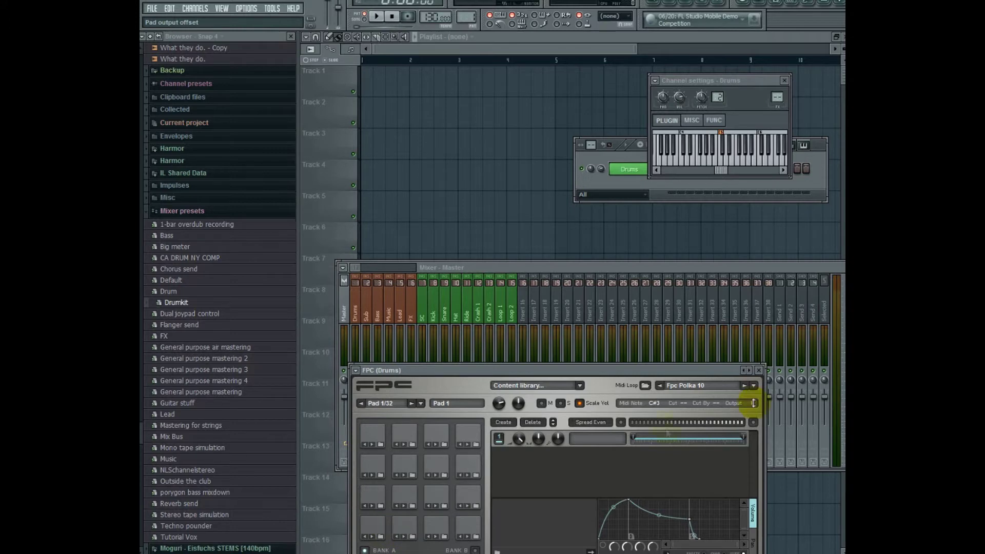
pyautogui.click(406, 524)
pyautogui.moveTo(741, 408); pyautogui.dragTo(745, 404)
pyautogui.click(436, 526)
pyautogui.moveTo(753, 403); pyautogui.dragTo(754, 399)
pyautogui.click(468, 527)
pyautogui.click(372, 497)
pyautogui.moveTo(748, 401); pyautogui.dragTo(748, 405)
pyautogui.click(415, 498)
pyautogui.click(759, 369)
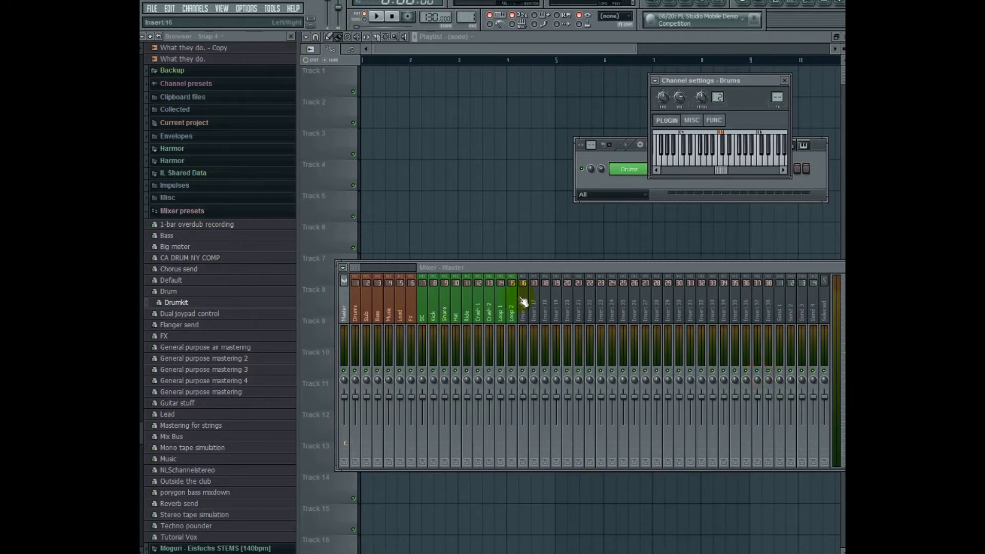
# - Insert a Slicex channel into the channel rack
pyautogui.click(783, 80)
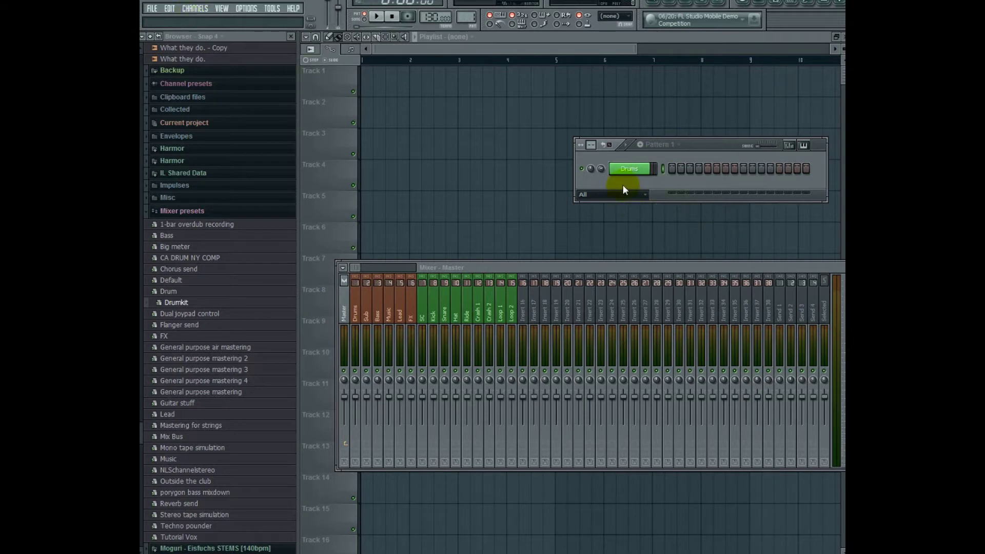
pyautogui.rightClick(644, 168)
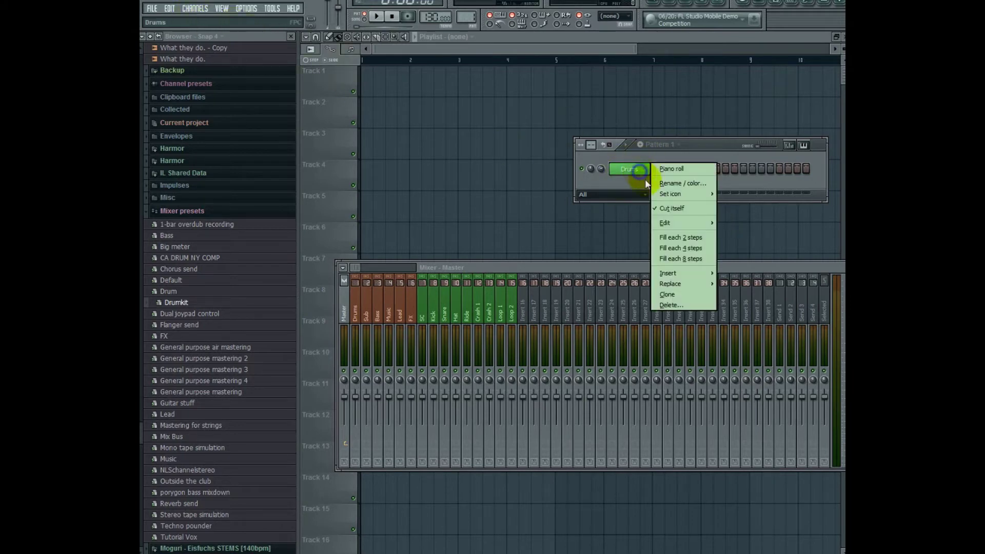
pyautogui.moveTo(694, 280)
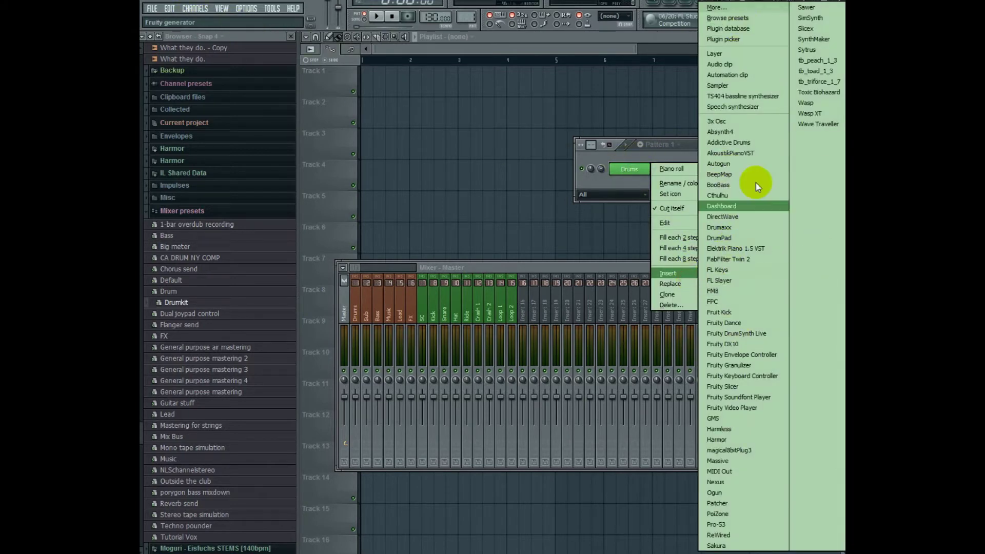
pyautogui.click(810, 28)
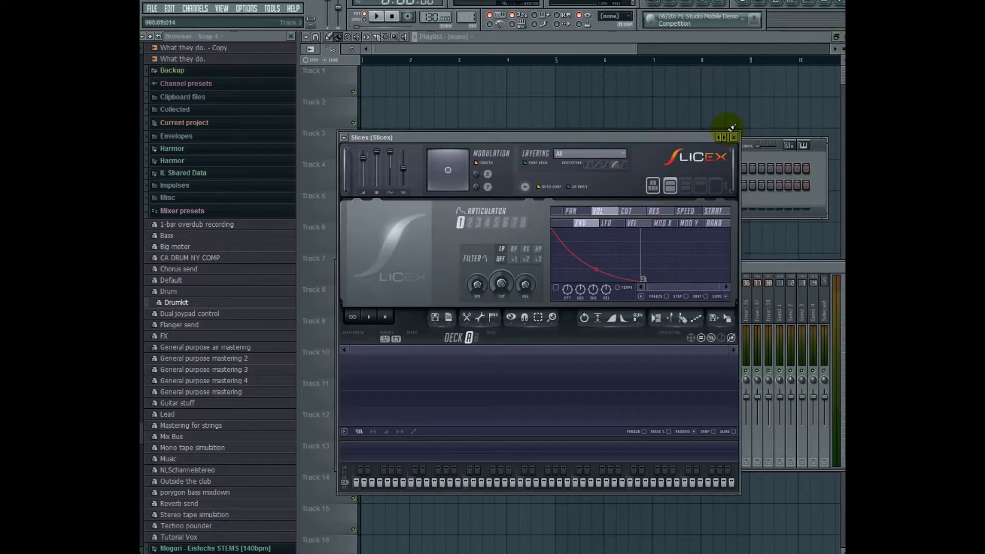
pyautogui.click(734, 138)
# - Clone the Slicex channel to create Slicex #2
pyautogui.rightClick(645, 169)
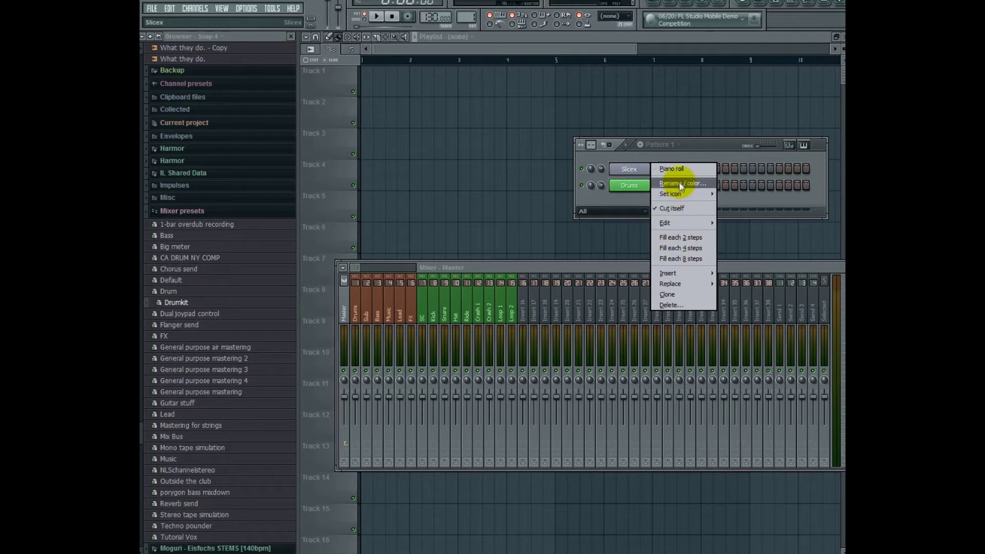
pyautogui.click(686, 295)
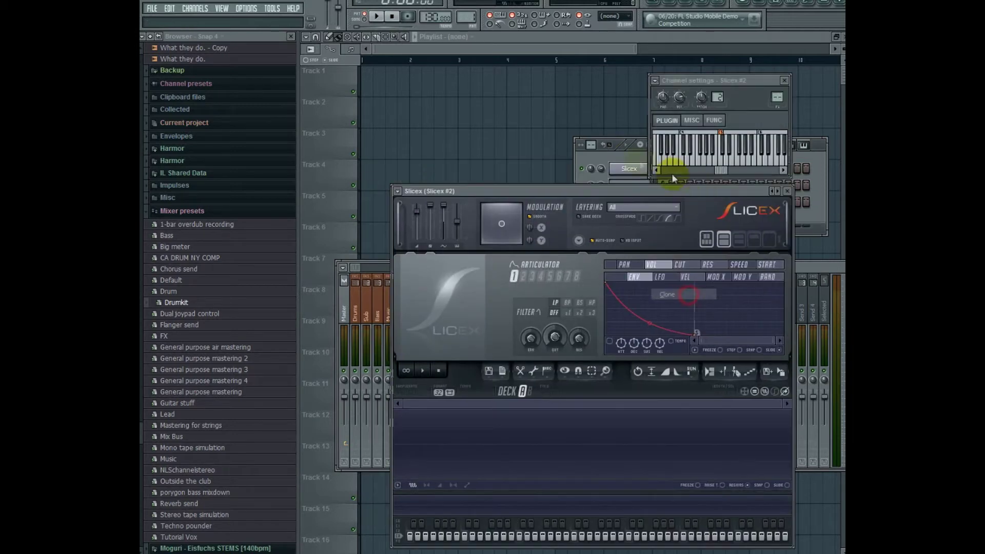
pyautogui.click(798, 193)
pyautogui.click(784, 81)
pyautogui.click(630, 202)
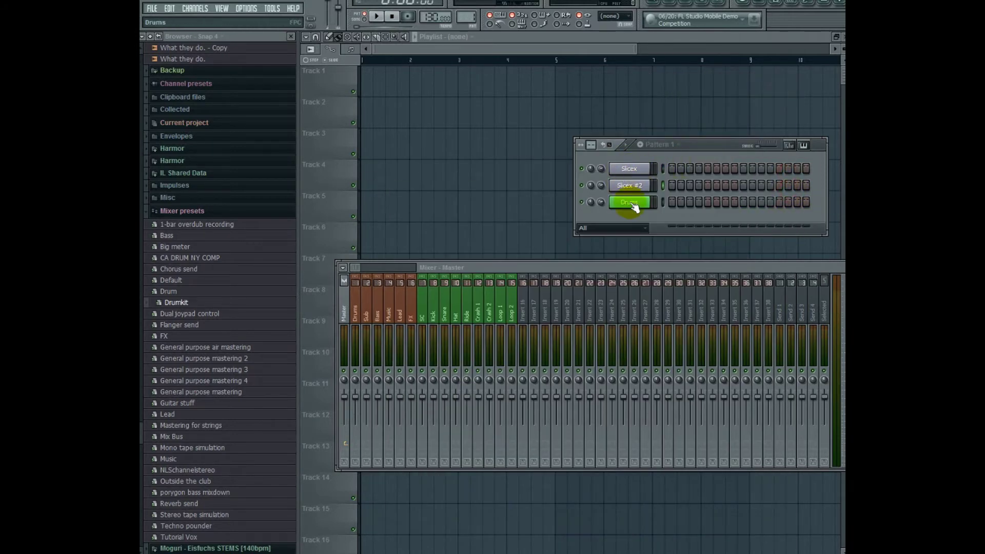
# - Move the Drums channel to the top of the channel rack
pyautogui.click(195, 8)
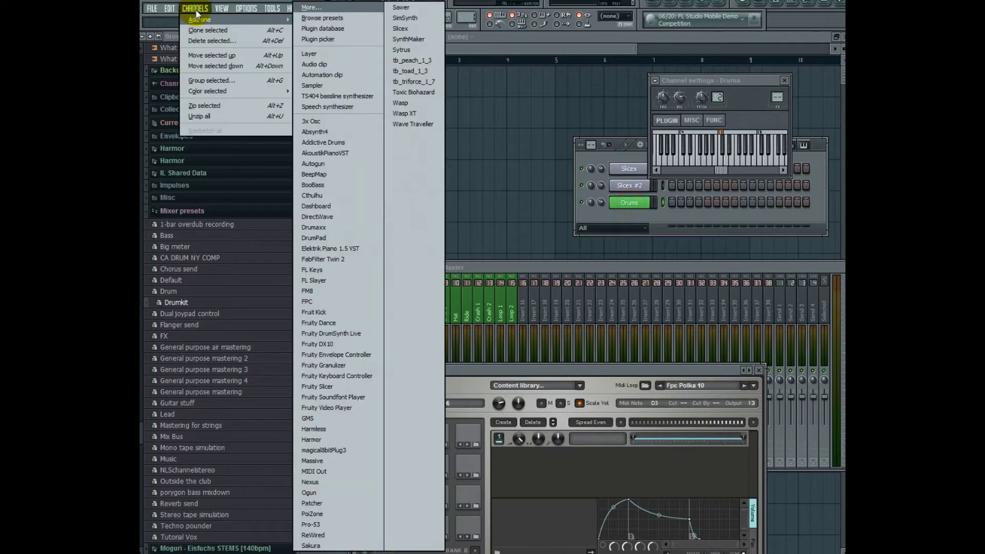
pyautogui.click(216, 56)
pyautogui.click(198, 10)
pyautogui.click(215, 55)
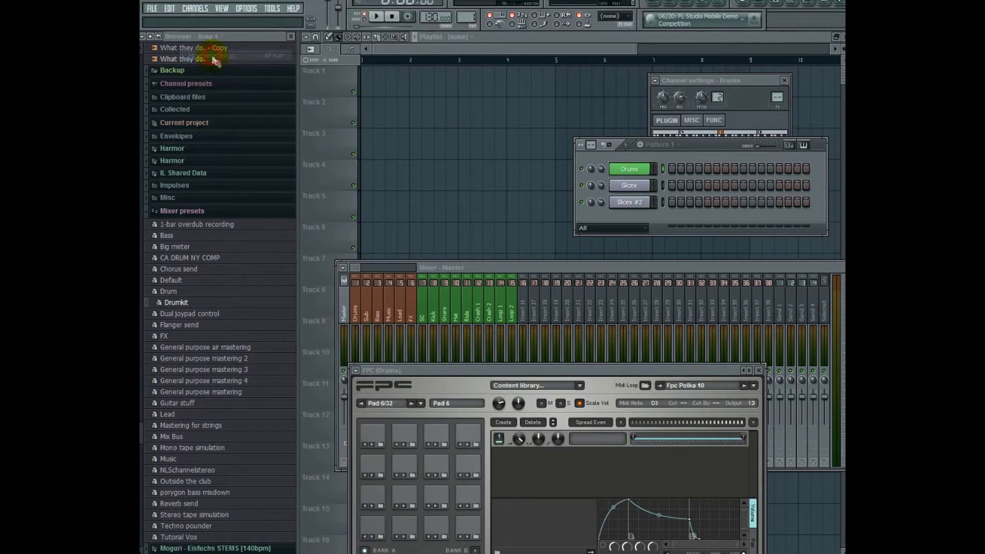
# - Rename the first Slicex channel Loop 1, colour it green, and route it to its mixer insert
pyautogui.click(636, 185)
pyautogui.click(636, 186)
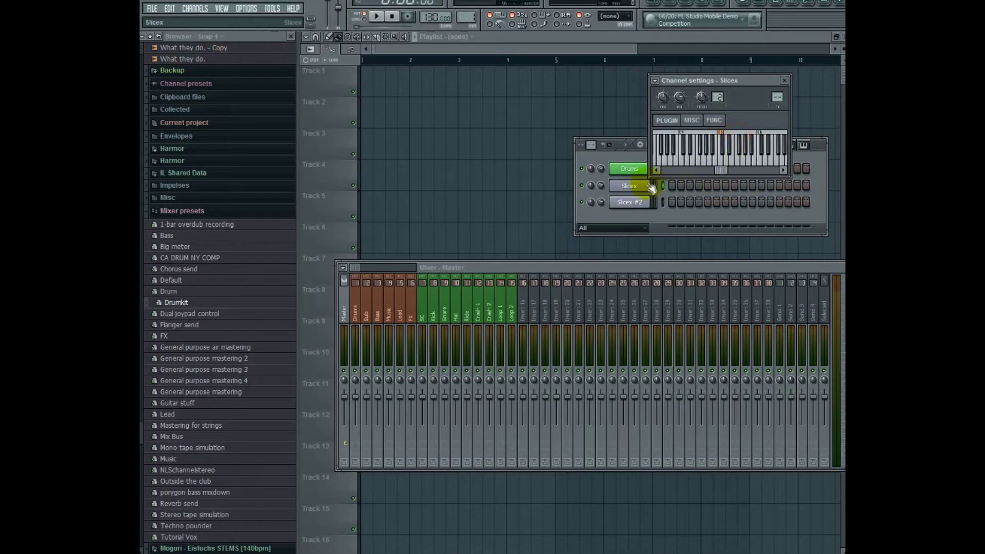
pyautogui.press('F2')
pyautogui.write('Loop 1')
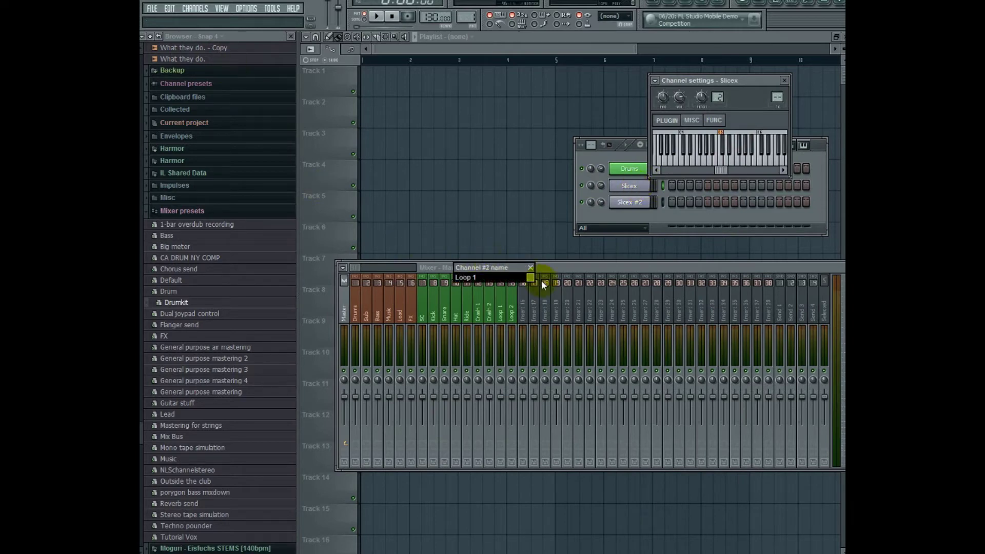
pyautogui.click(530, 278)
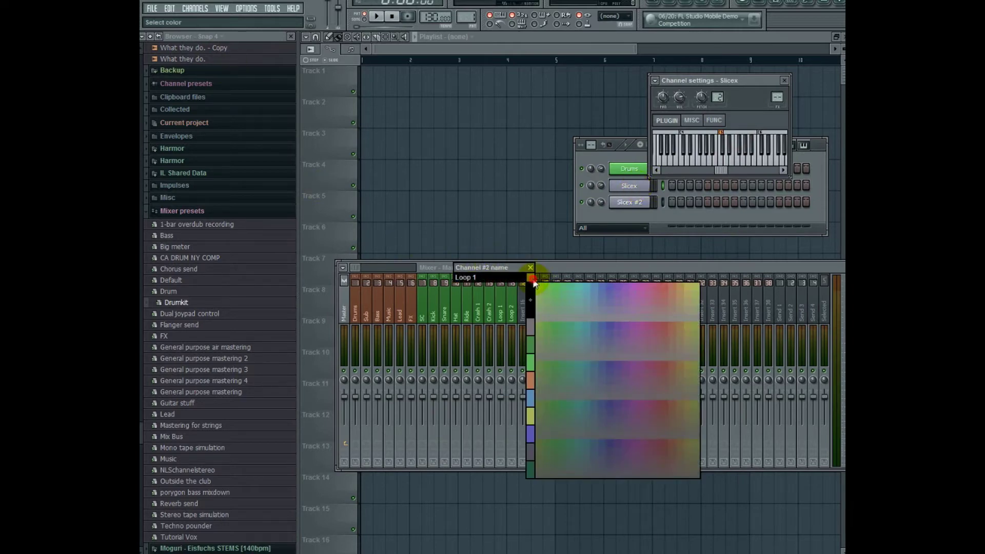
pyautogui.click(530, 352)
pyautogui.press('Return')
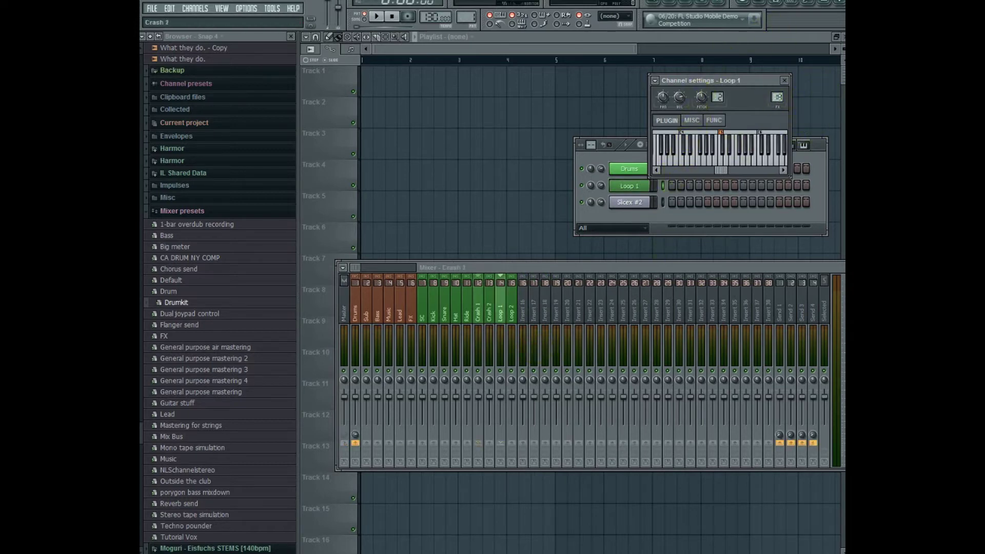
pyautogui.click(500, 308)
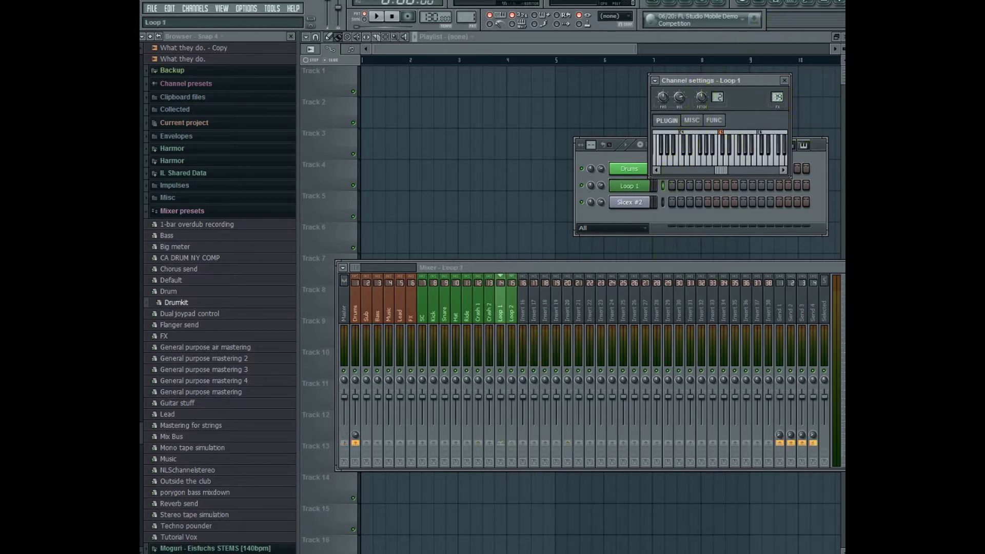
# - Rename Slicex #2 to Loop 2, colour it green, and route it to mixer insert 15
pyautogui.click(630, 202)
pyautogui.click(800, 190)
pyautogui.press('F2')
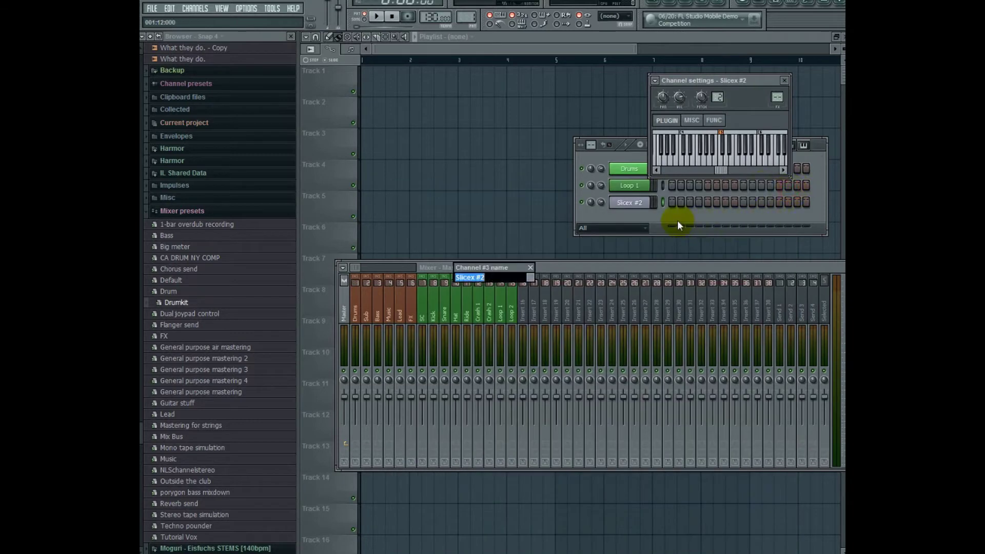
pyautogui.write('Loop 2')
pyautogui.press('Return')
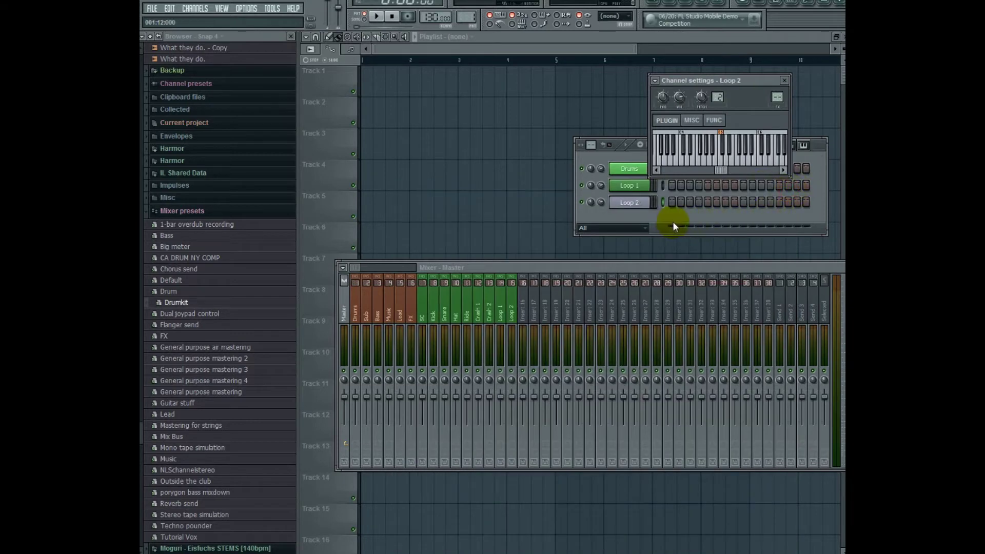
pyautogui.click(639, 208)
pyautogui.press('F2')
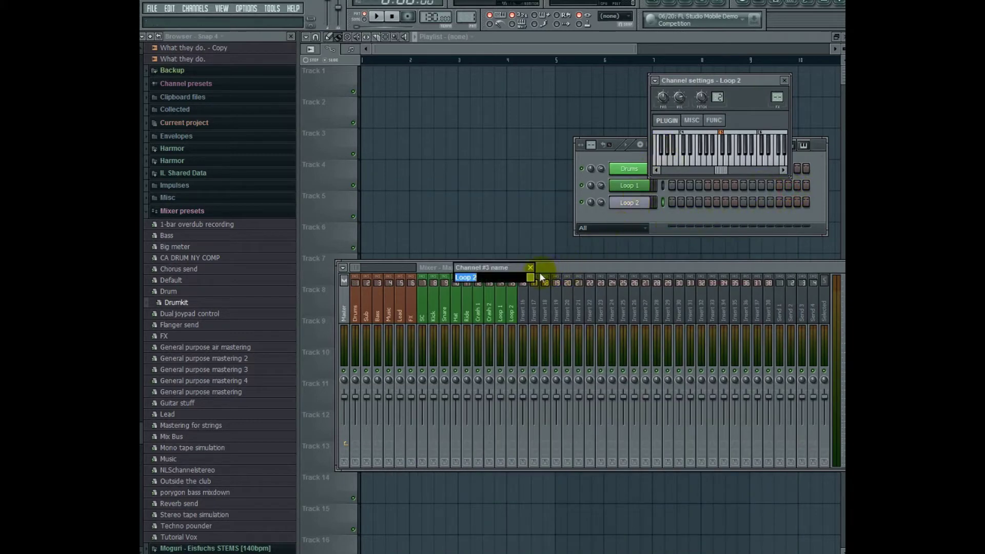
pyautogui.click(531, 277)
pyautogui.click(531, 328)
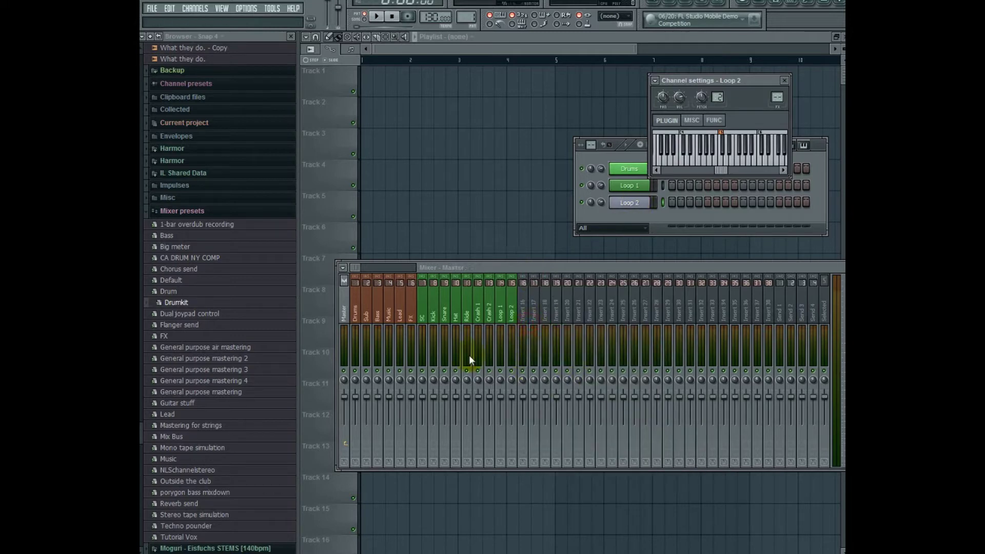
pyautogui.moveTo(774, 104); pyautogui.dragTo(774, 87)
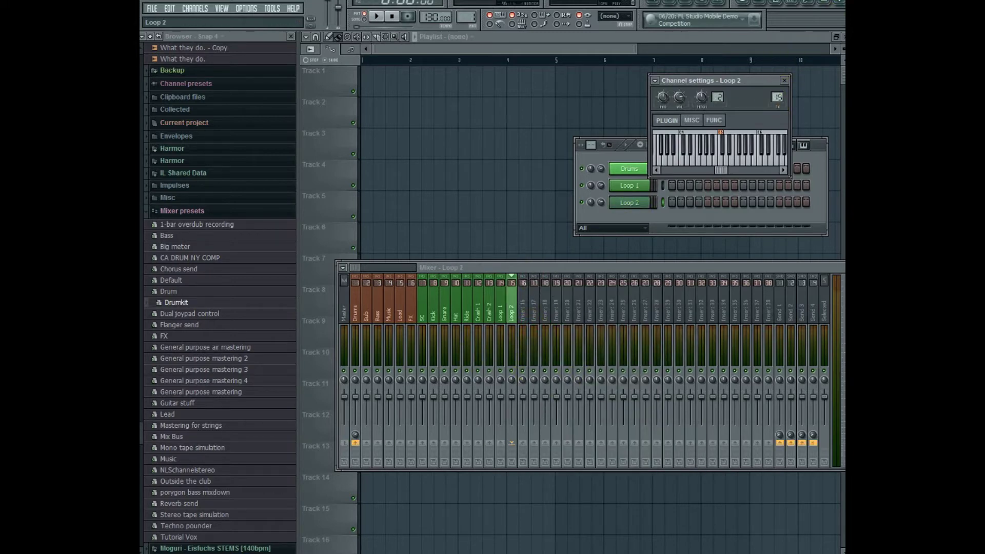
pyautogui.click(785, 81)
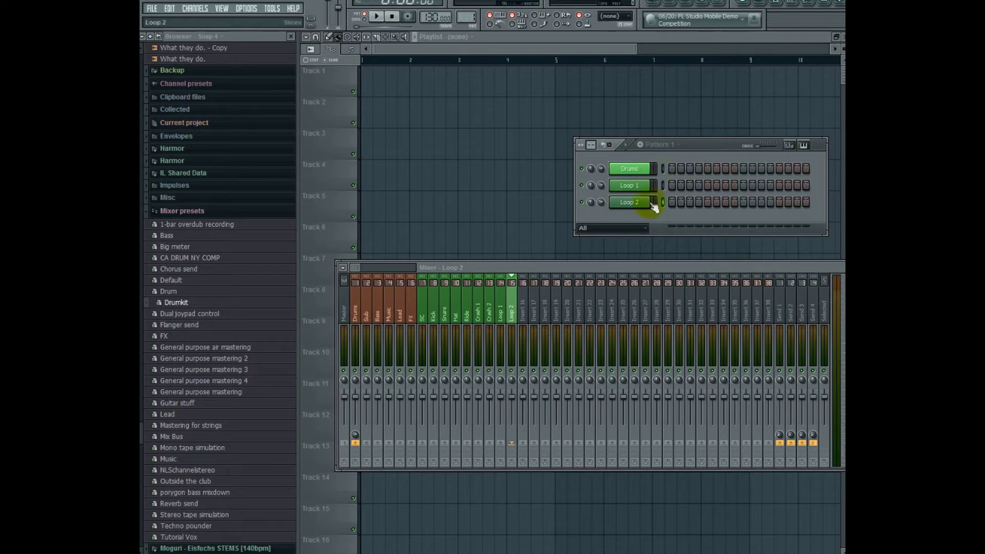
pyautogui.moveTo(702, 148); pyautogui.dragTo(633, 132)
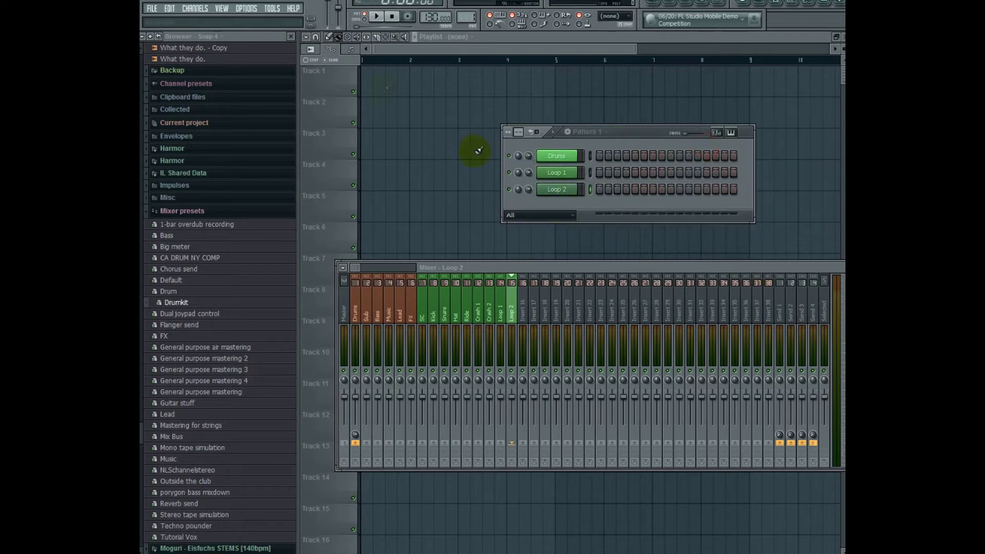
# - Add a new Sampler channel and replace it with 3x Osc
pyautogui.click(201, 9)
pyautogui.moveTo(205, 19)
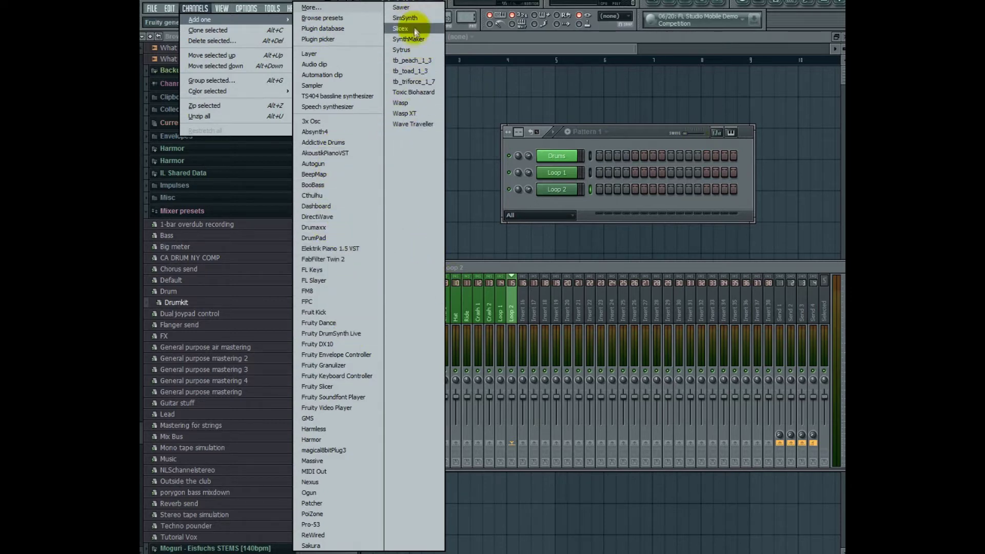
pyautogui.click(348, 85)
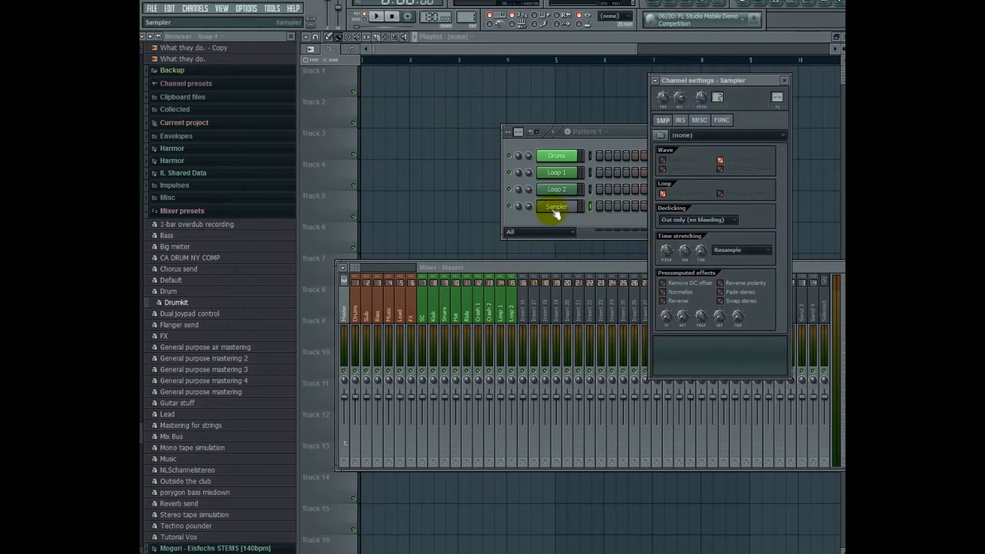
pyautogui.click(558, 209)
pyautogui.rightClick(559, 211)
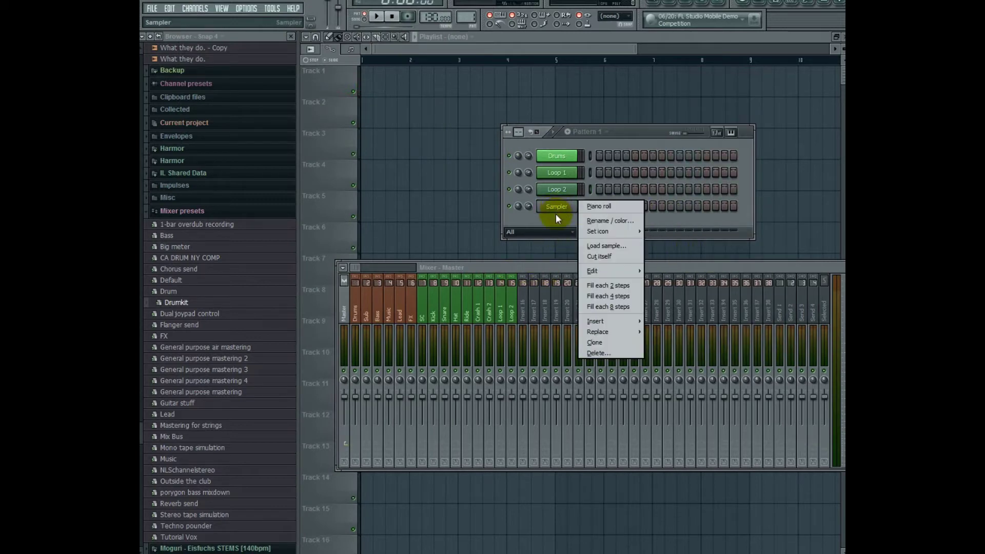
pyautogui.moveTo(598, 331)
pyautogui.click(663, 127)
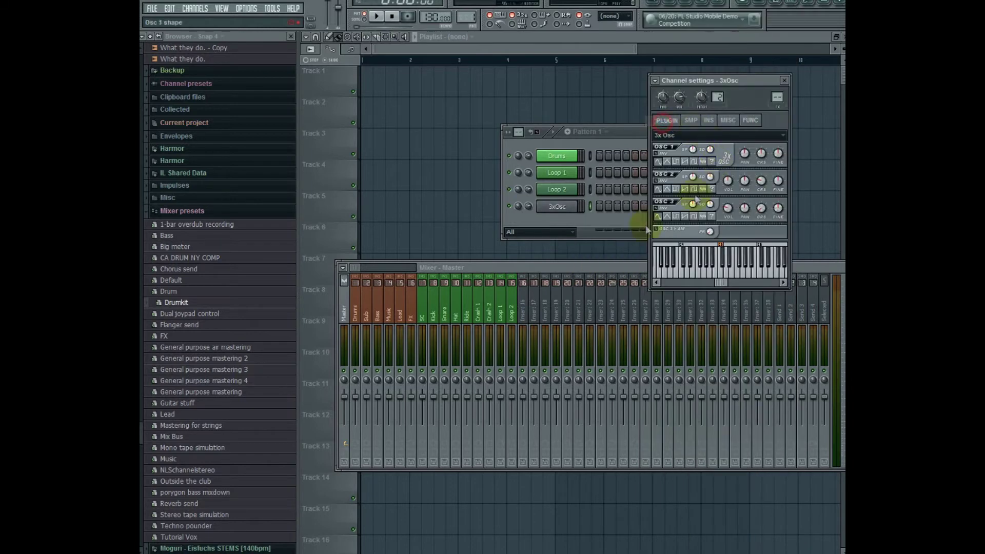
# - Turn OSC 2 volume down to 0% and drop OSC 1 by 24 semitones, testing notes
pyautogui.moveTo(727, 181); pyautogui.dragTo(731, 196)
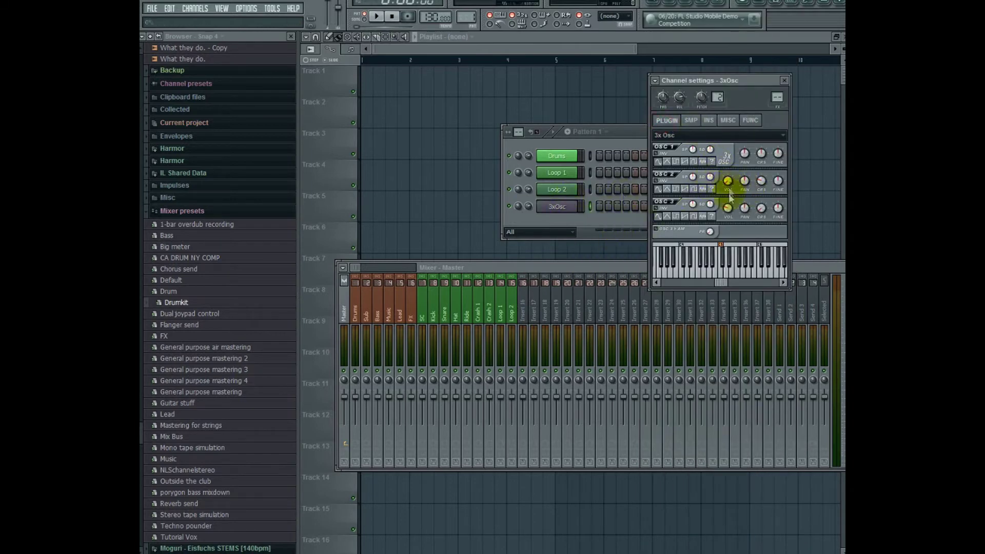
pyautogui.click(716, 259)
pyautogui.moveTo(761, 153); pyautogui.dragTo(763, 172)
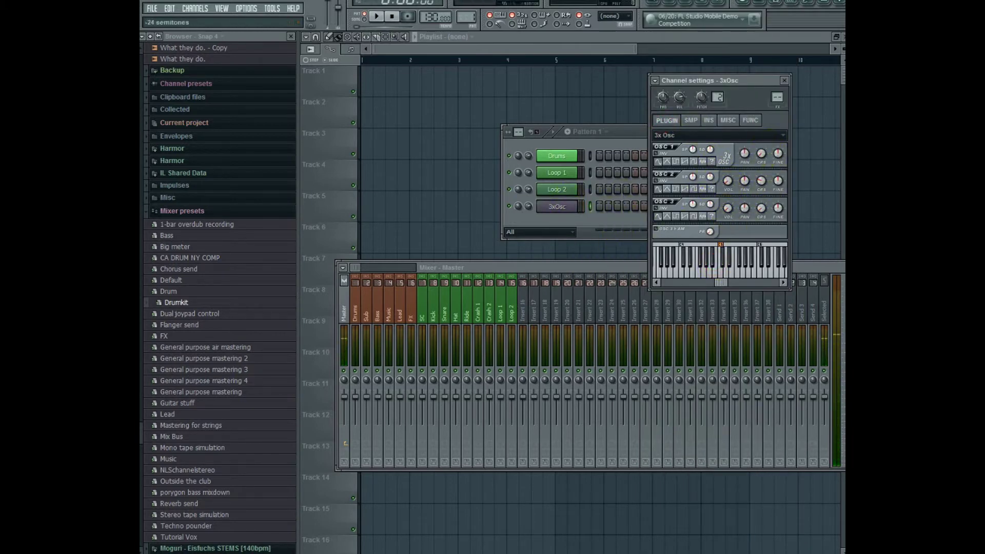
pyautogui.click(715, 268)
pyautogui.click(691, 277)
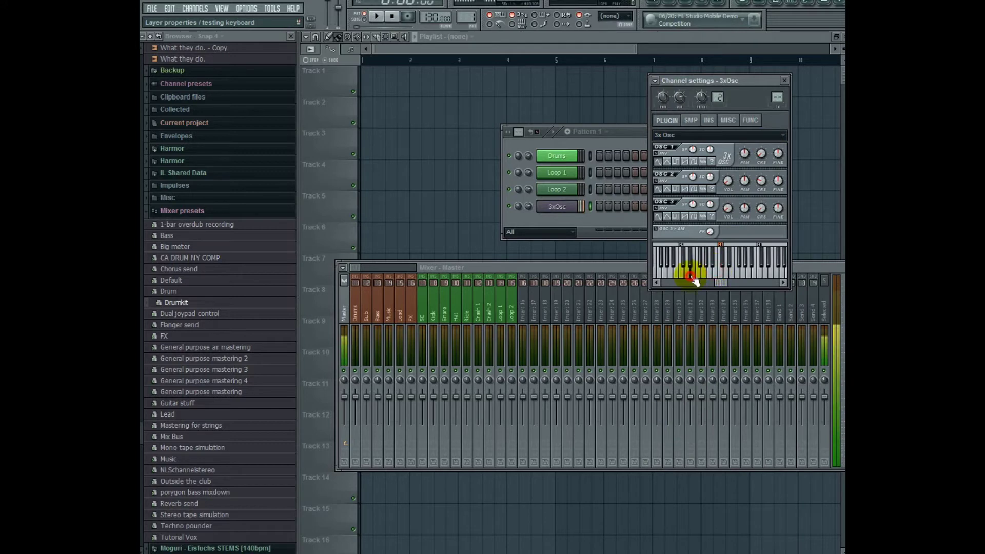
pyautogui.click(784, 80)
# - Rename the 3x Osc channel Sub and colour it purple
pyautogui.rightClick(563, 206)
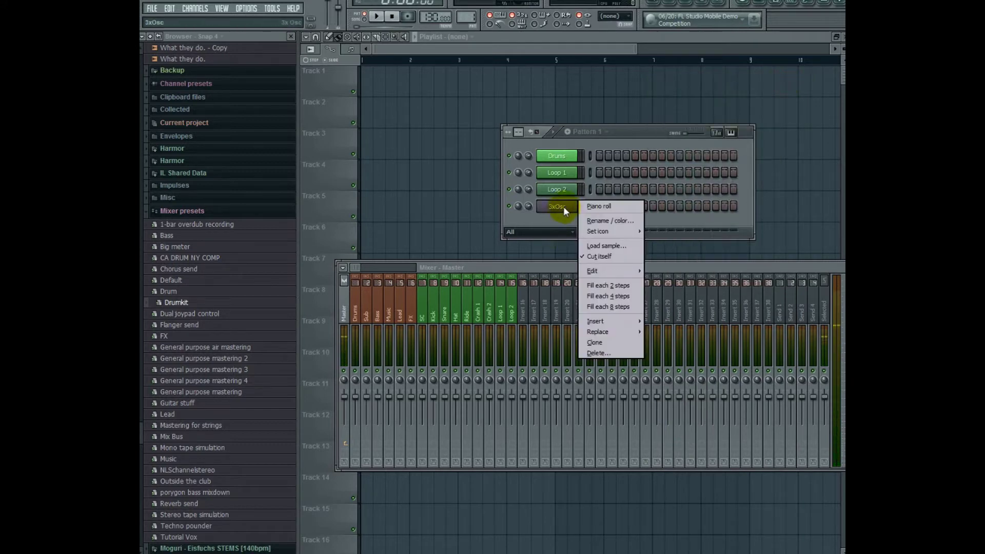
pyautogui.press('Escape')
pyautogui.press('F2')
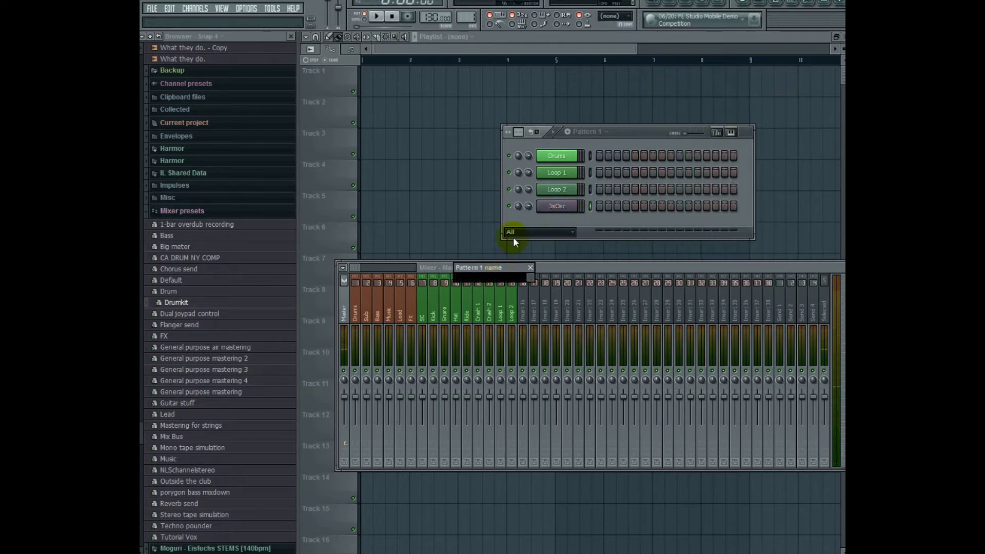
pyautogui.press('Escape')
pyautogui.rightClick(572, 205)
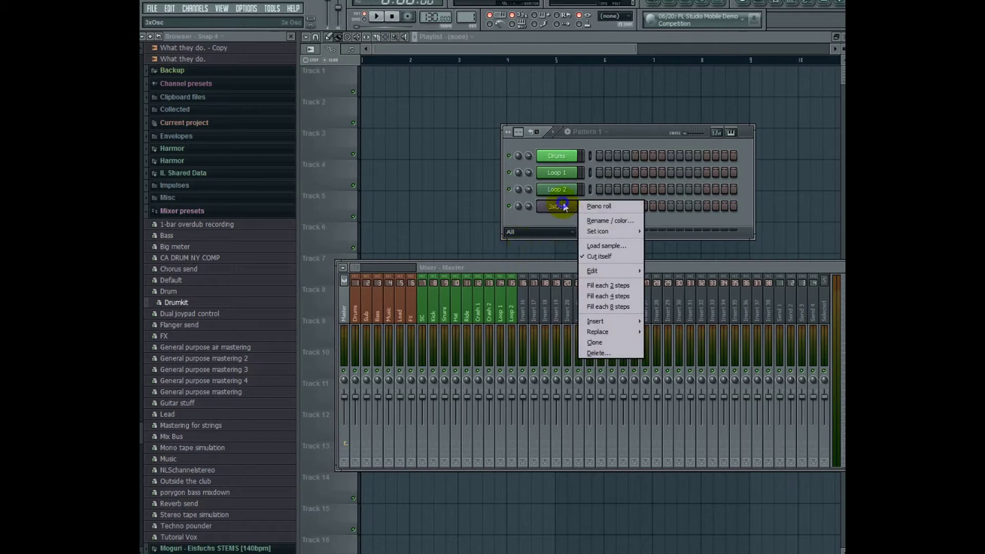
pyautogui.click(621, 221)
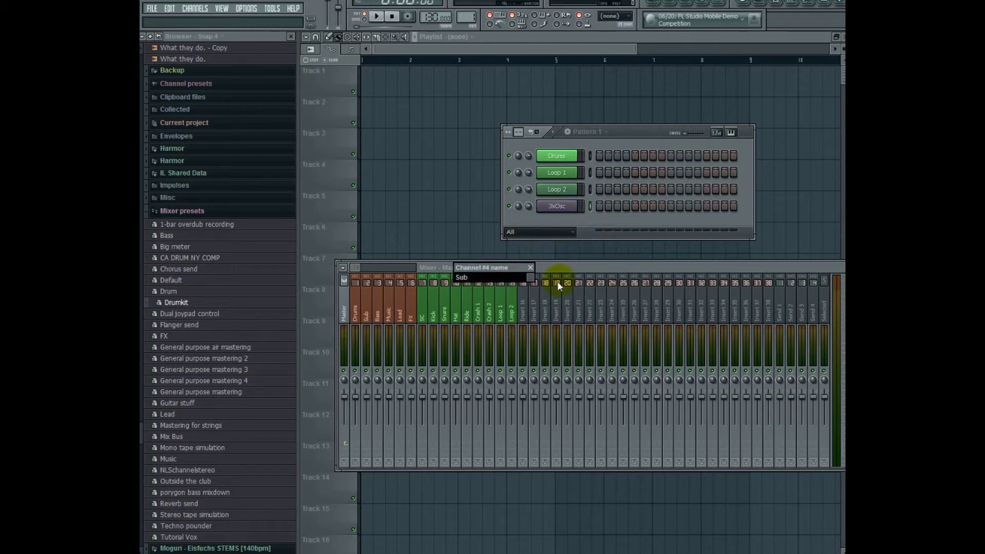
pyautogui.write('Sub')
pyautogui.click(533, 279)
pyautogui.click(605, 287)
pyautogui.press('Return')
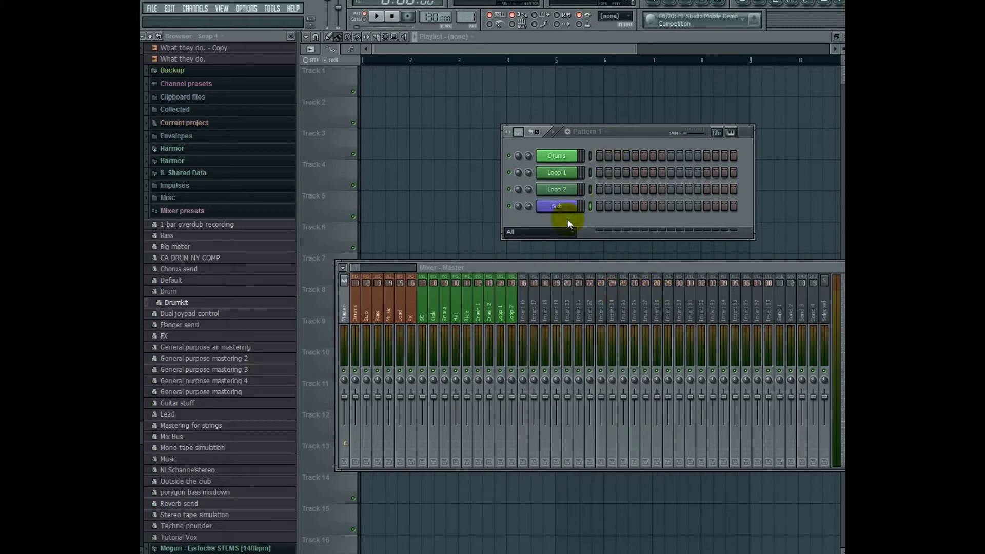
# - Add a new Sampler channel below Sub in the channel rack
pyautogui.click(198, 9)
pyautogui.moveTo(229, 11)
pyautogui.moveTo(195, 9)
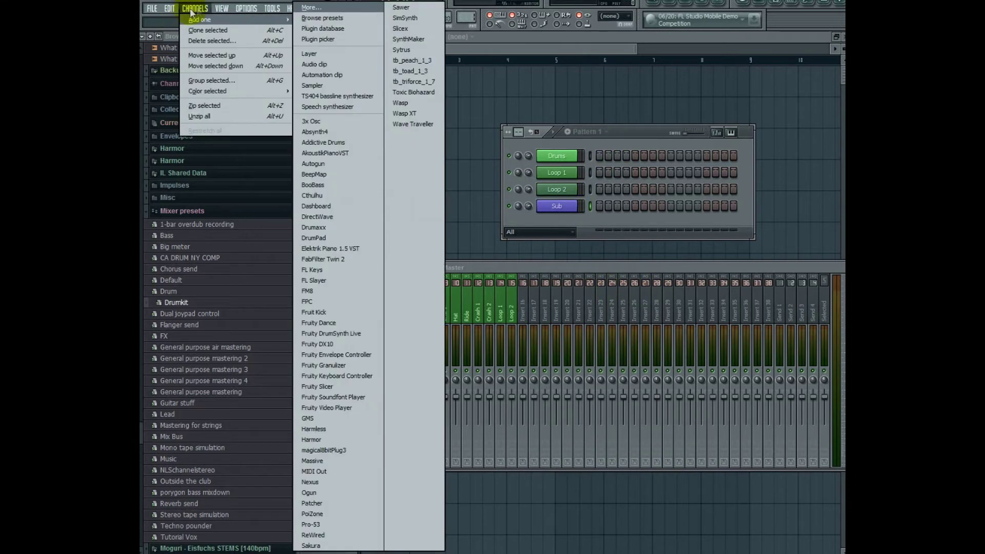
pyautogui.click(340, 84)
# - Select the new Sampler channel and bring up its right-click options menu
pyautogui.rightClick(575, 222)
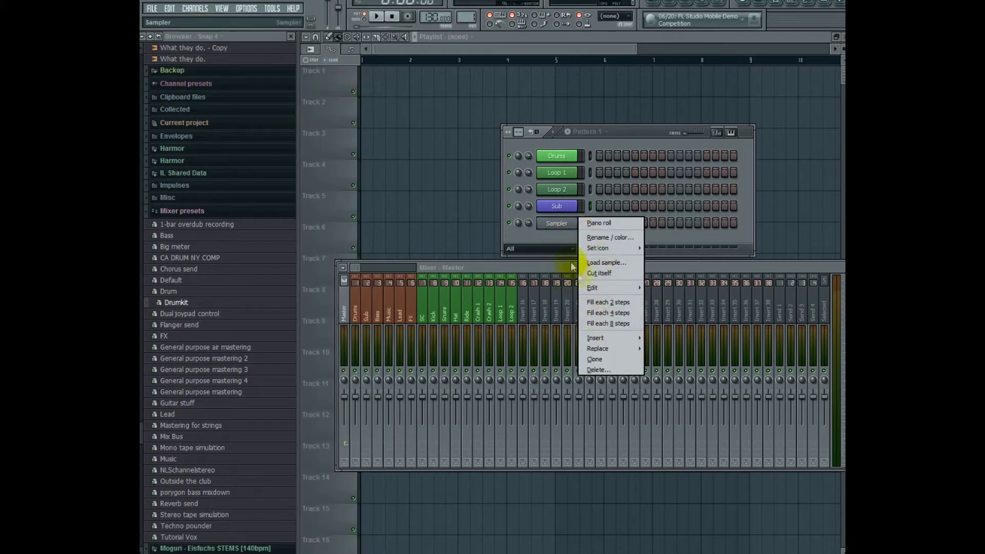
pyautogui.click(565, 224)
pyautogui.click(565, 224)
pyautogui.press('F2')
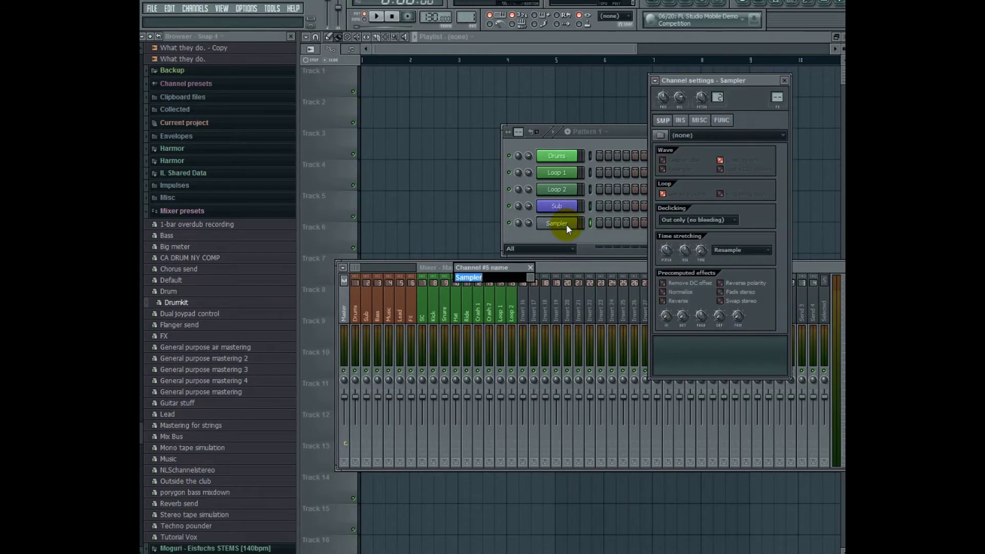
pyautogui.click(530, 267)
pyautogui.rightClick(557, 226)
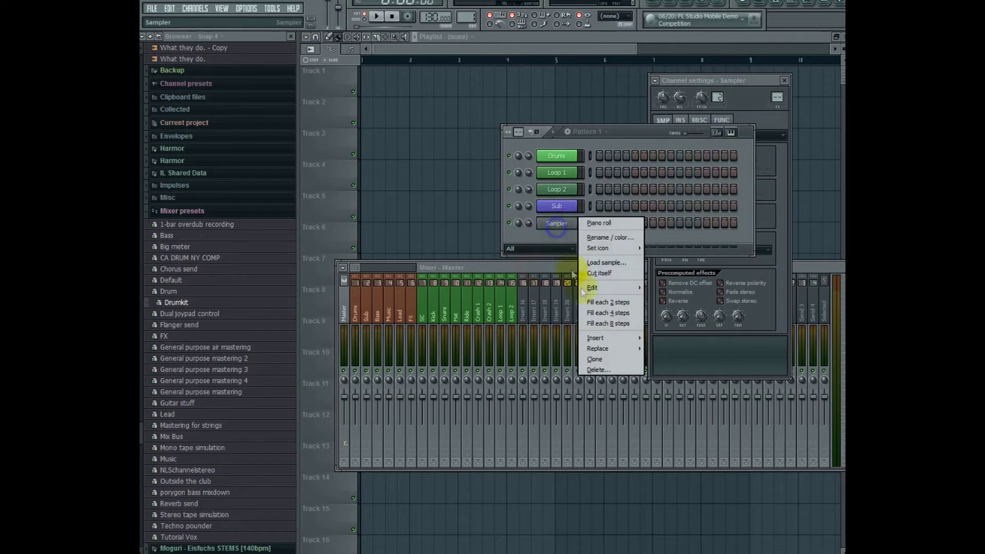
# - Dismiss the plugin replacement list, leaving the Sampler unchanged
pyautogui.moveTo(598, 346)
pyautogui.click(631, 319)
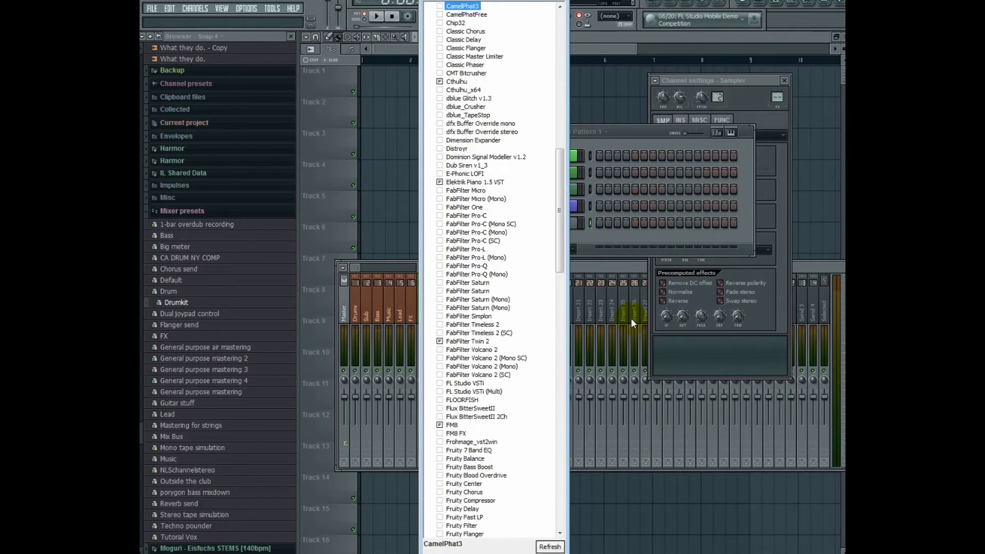
pyautogui.press('Escape')
pyautogui.click(557, 226)
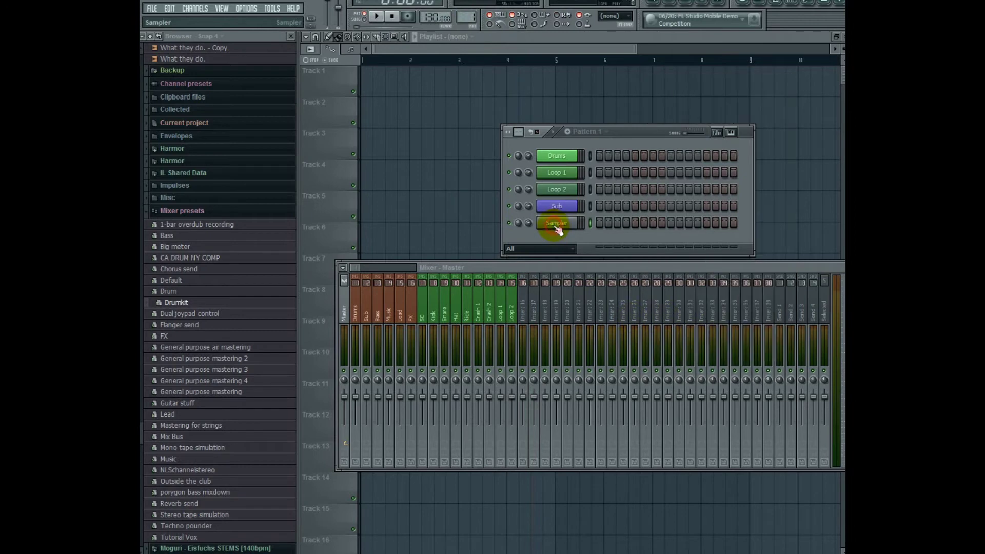
# - Rename the Sampler channel Bass and give it a yellow-green colour
pyautogui.rightClick(557, 225)
pyautogui.click(605, 239)
pyautogui.write('Music')
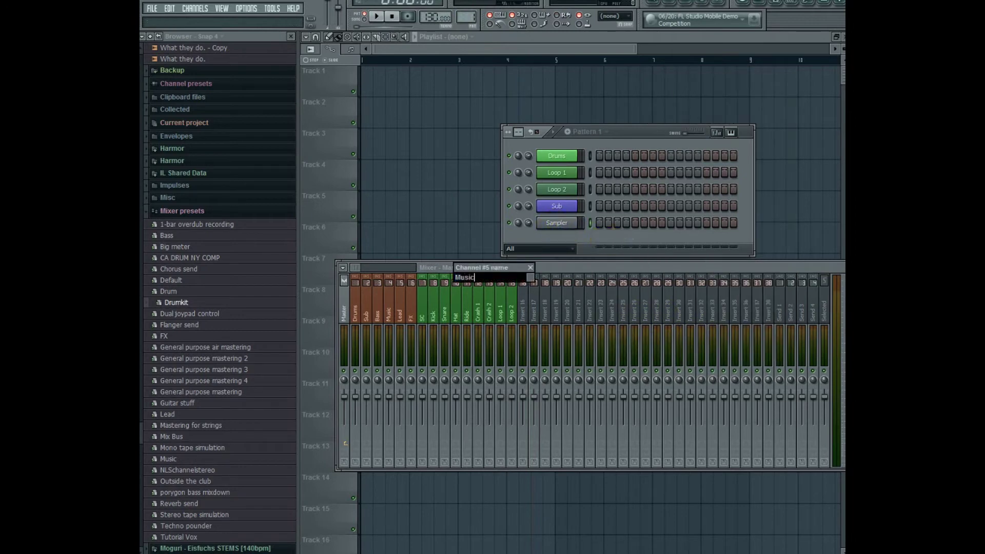
pyautogui.click(530, 277)
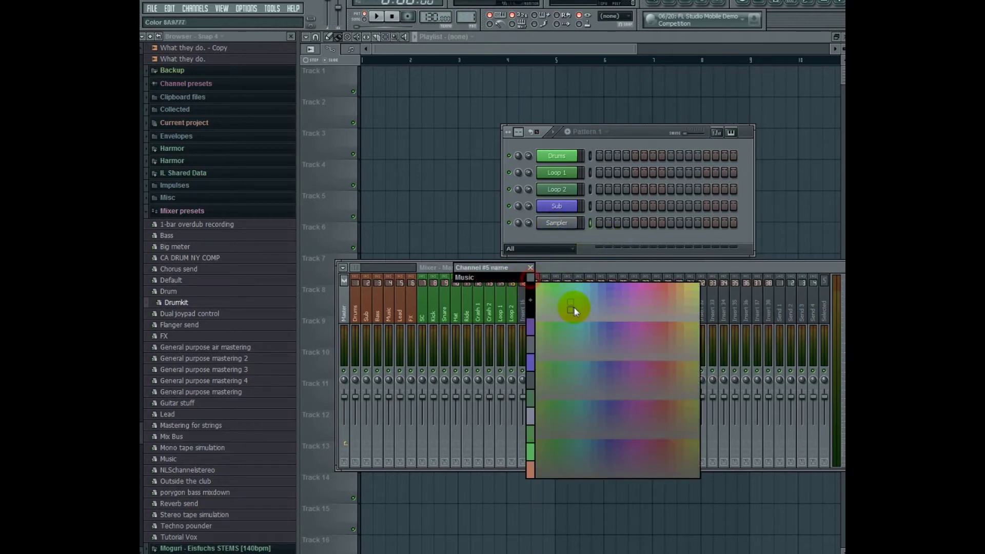
pyautogui.click(595, 287)
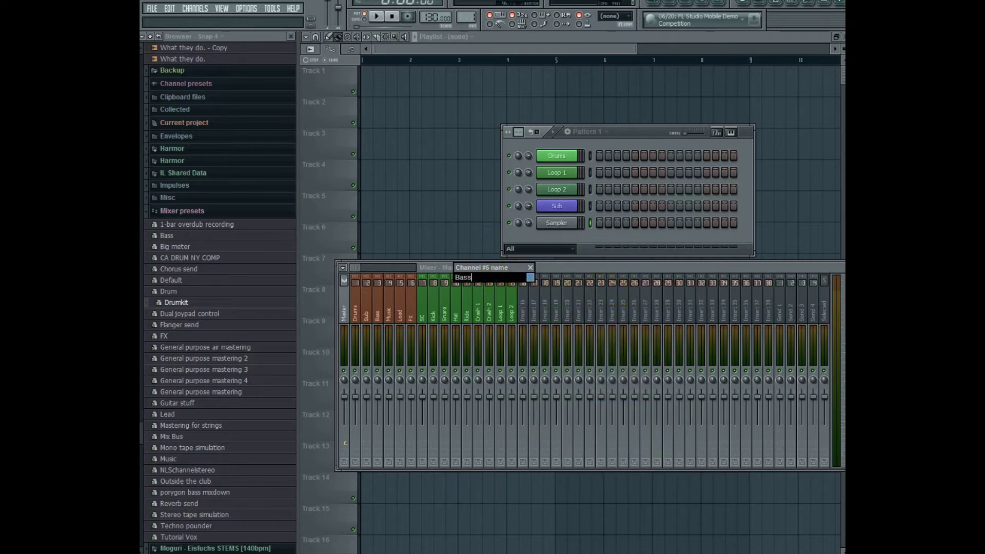
pyautogui.click(532, 278)
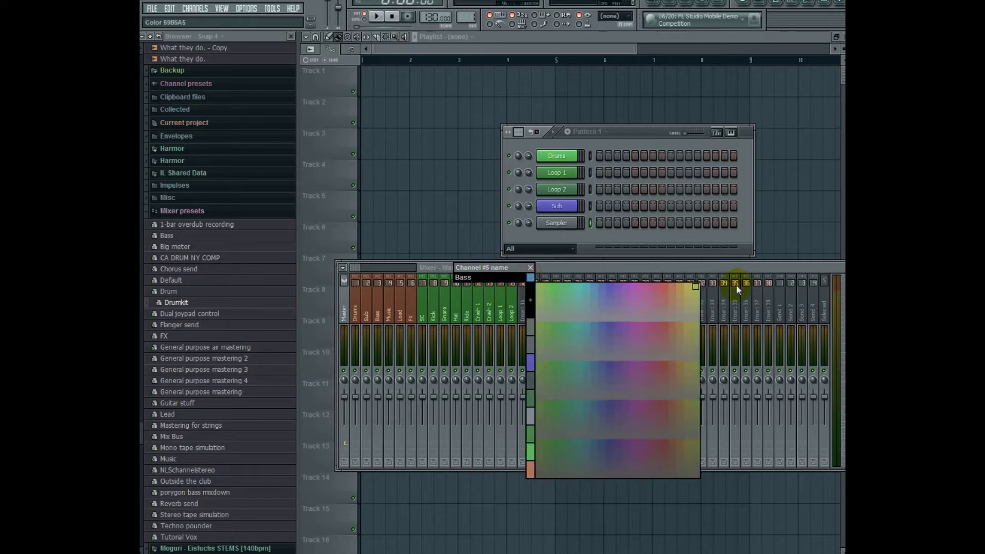
pyautogui.click(697, 290)
pyautogui.press('Return')
# - Clone the Bass channel three times into Bass #2, Bass #3 and Bass #4
pyautogui.rightClick(566, 229)
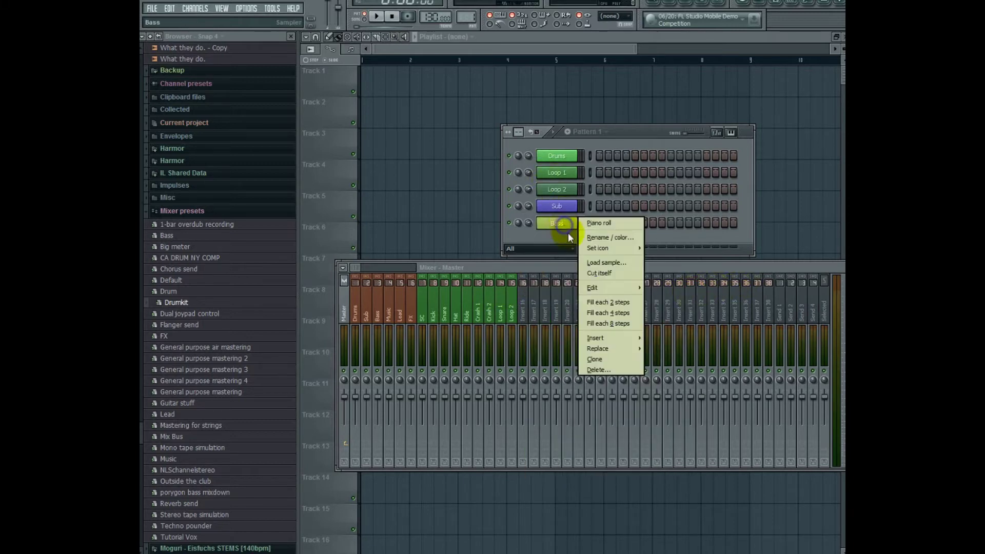
pyautogui.click(617, 364)
pyautogui.rightClick(562, 241)
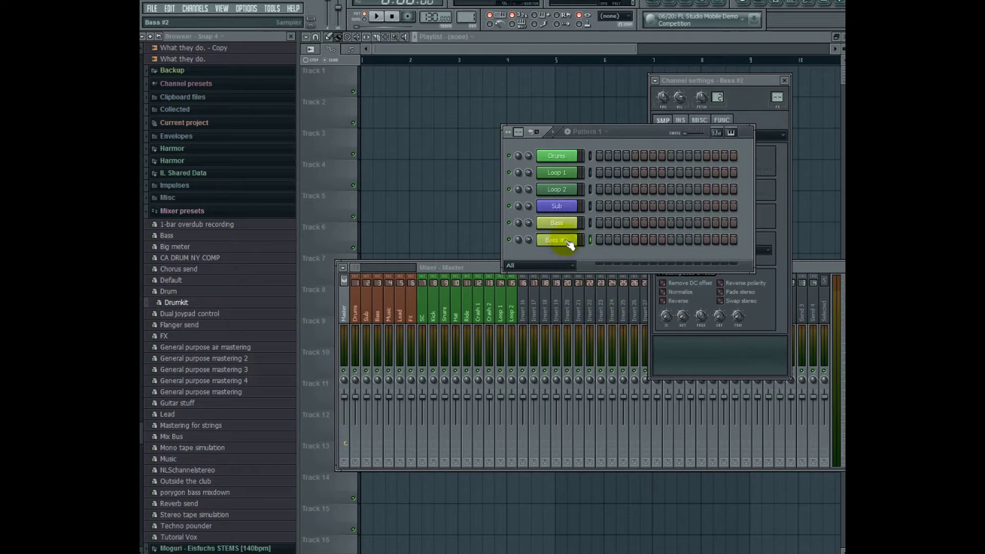
pyautogui.rightClick(563, 241)
pyautogui.click(615, 376)
pyautogui.rightClick(563, 257)
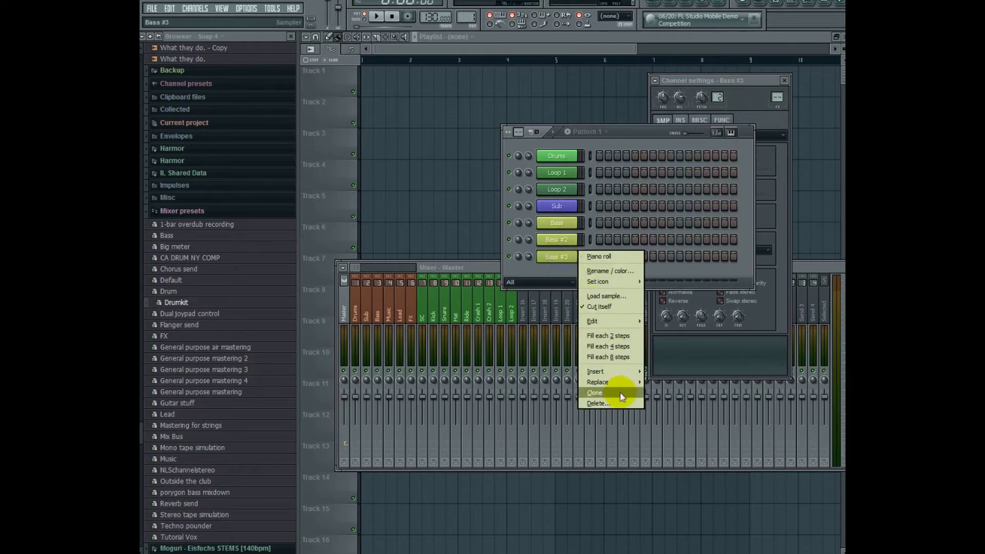
pyautogui.click(620, 394)
pyautogui.click(556, 205)
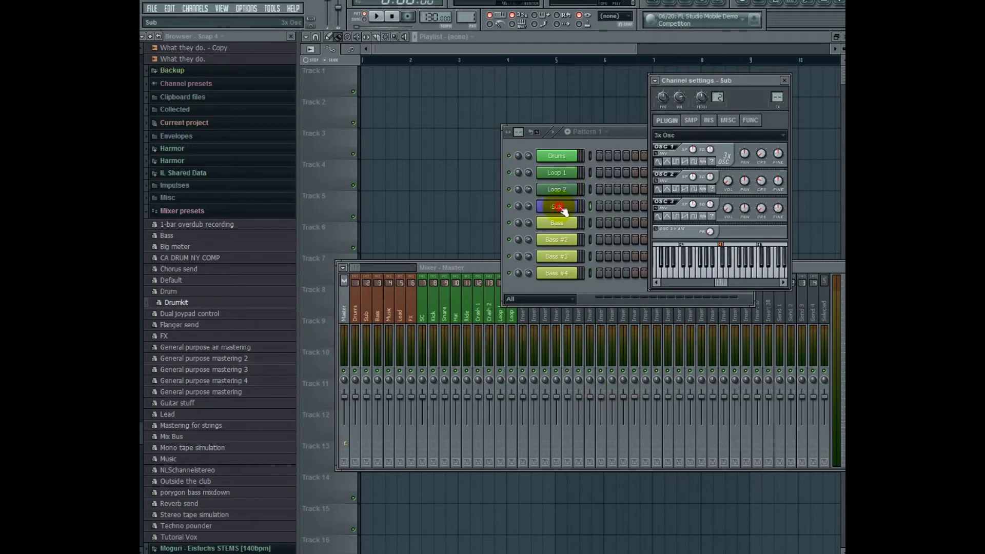
# - Link the Sub channel to mixer insert 16 and send it to the Sub bus
pyautogui.rightClick(524, 319)
pyautogui.moveTo(558, 314)
pyautogui.click(645, 315)
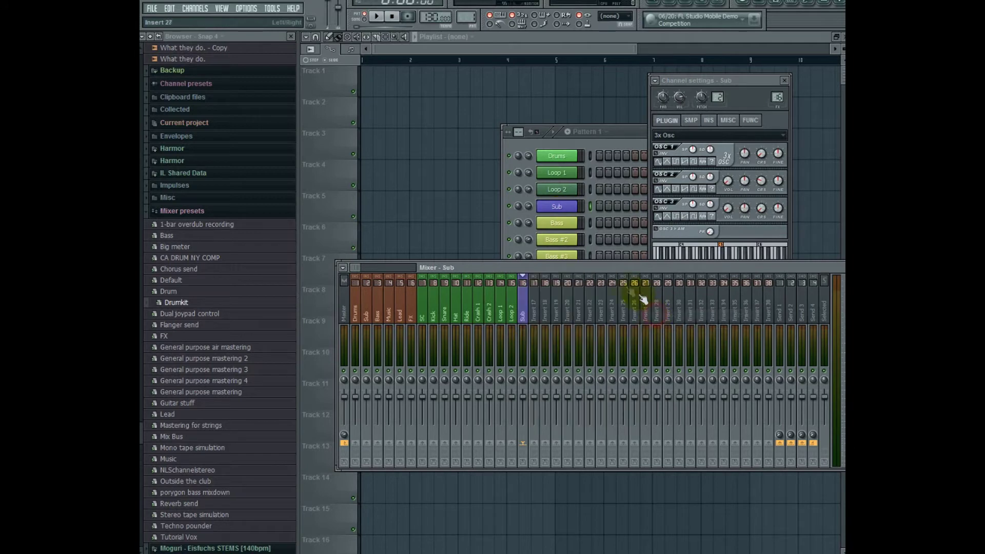
pyautogui.click(555, 225)
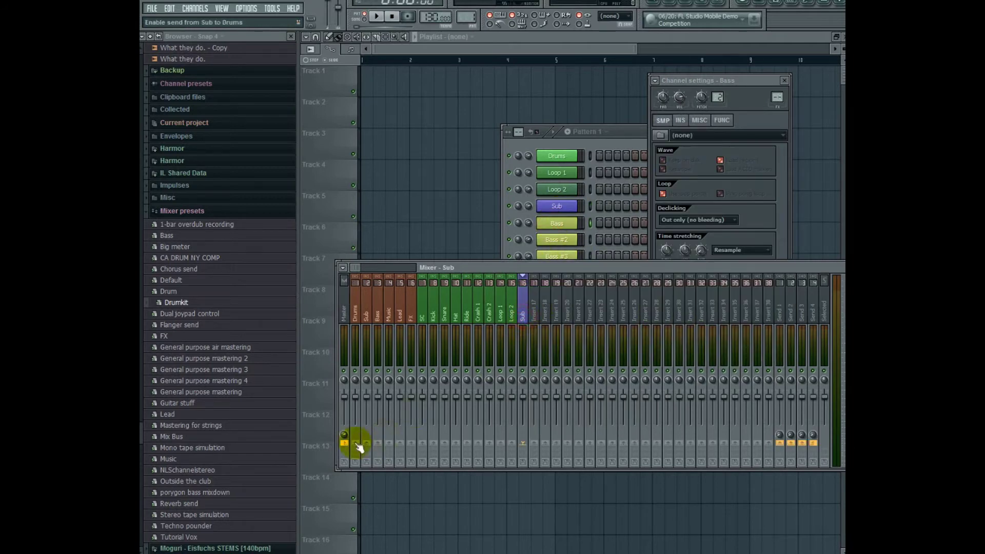
pyautogui.click(366, 442)
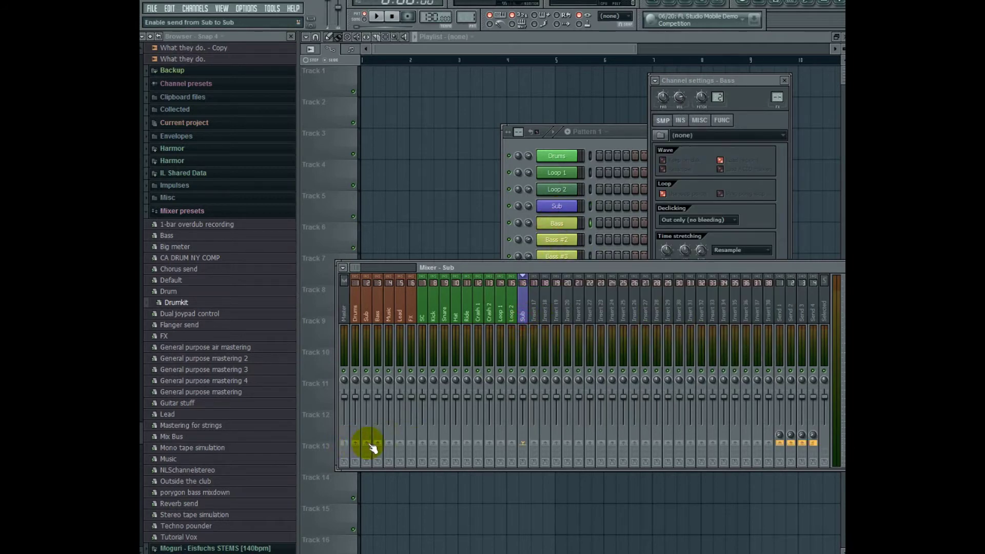
# - Link Bass to insert 17, disabling its Master send and sending it to the Bass bus
pyautogui.click(570, 224)
pyautogui.rightClick(534, 318)
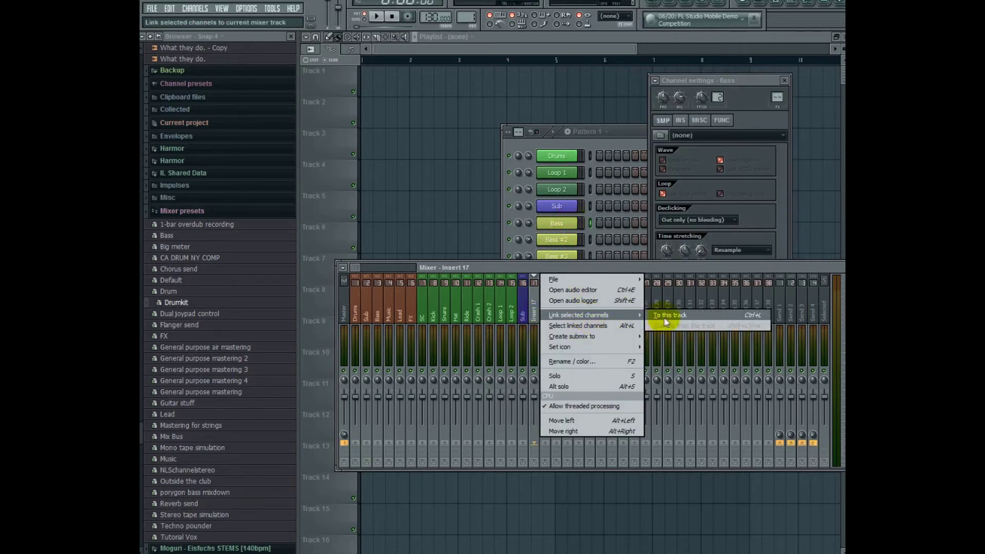
pyautogui.click(662, 314)
pyautogui.click(343, 443)
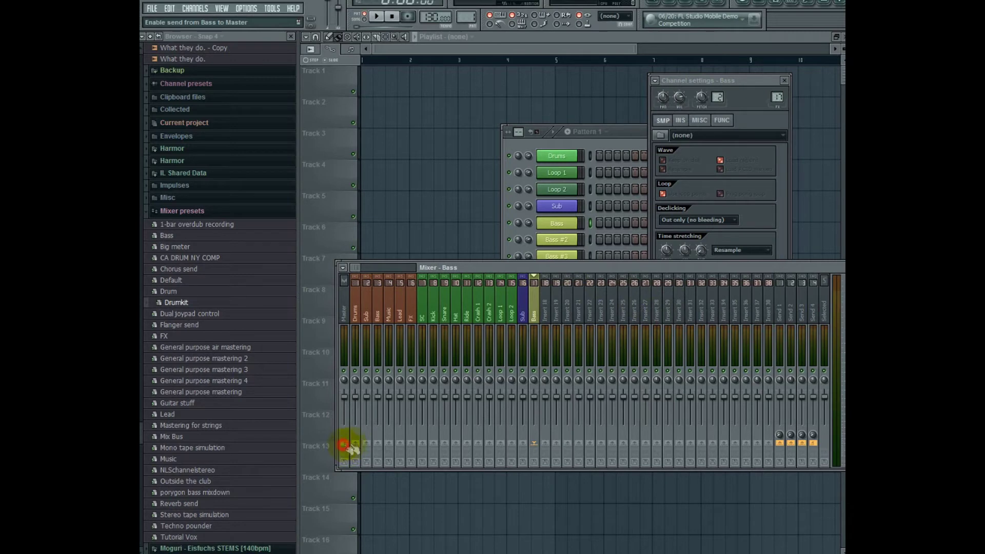
pyautogui.click(378, 442)
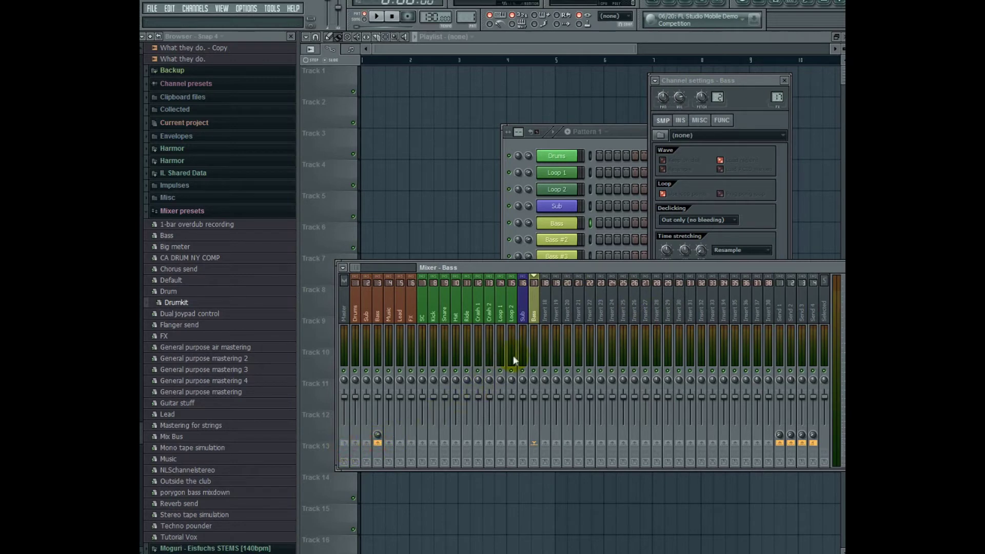
# - Link Bass #2 to insert 18 with Ctrl+L and turn off its Master send
pyautogui.click(562, 240)
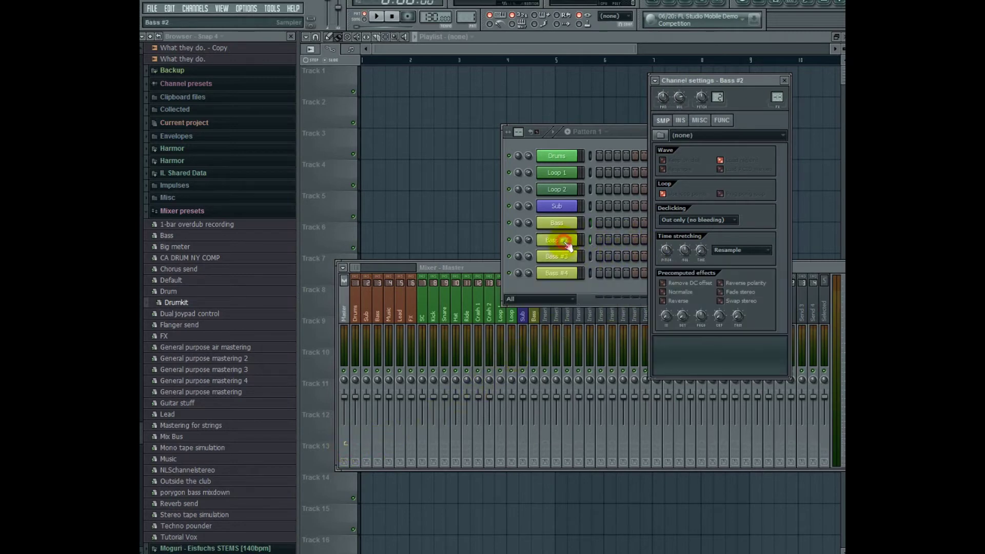
pyautogui.click(550, 317)
pyautogui.hotkey('ctrl', 'l')
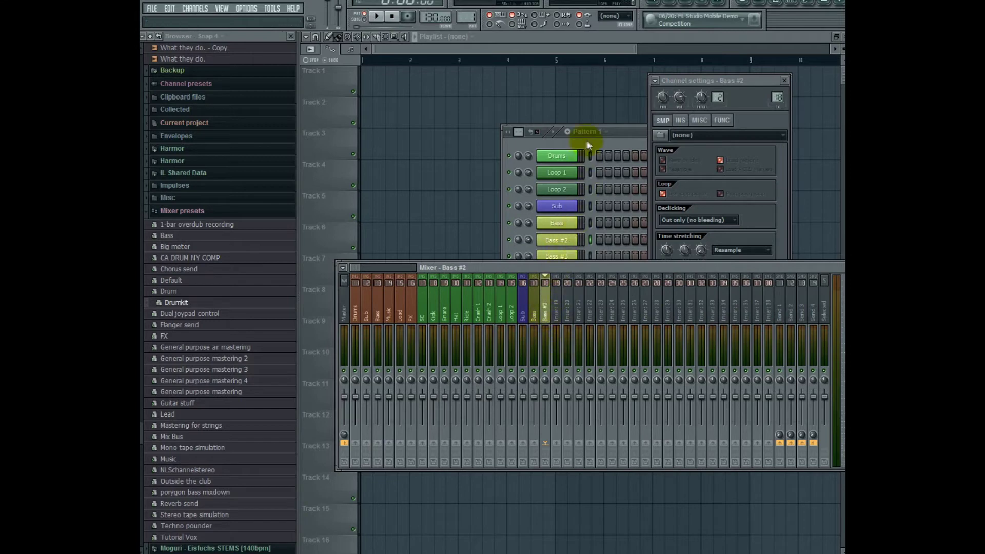
pyautogui.click(344, 443)
# - Assign Bass #3 to insert 19, disabling Master and sending it to the Bass bus
pyautogui.moveTo(635, 133); pyautogui.dragTo(642, 75)
pyautogui.click(564, 198)
pyautogui.click(552, 302)
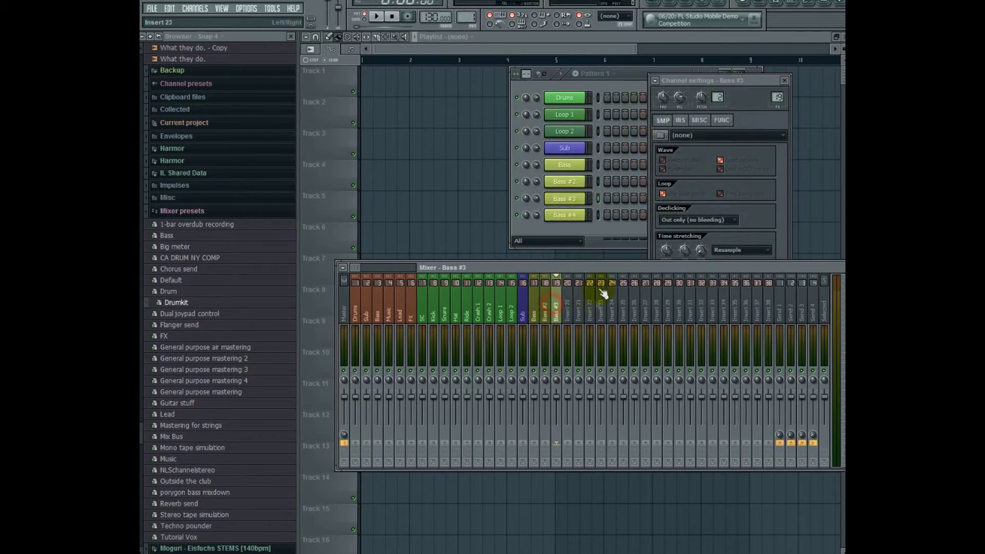
pyautogui.click(344, 444)
pyautogui.click(378, 444)
# - Take Bass #4 off the Master and send it to the Bass bus
pyautogui.click(565, 215)
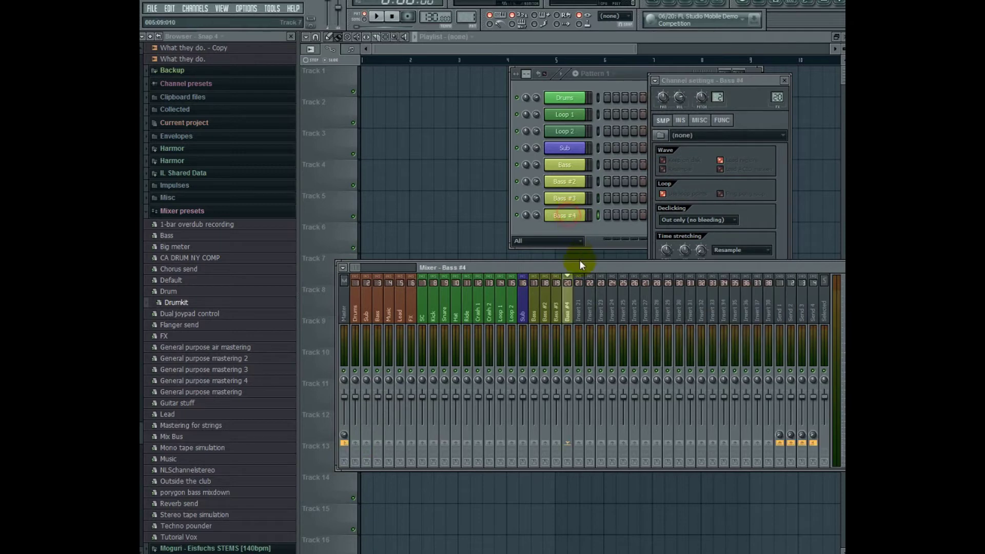
pyautogui.click(359, 442)
pyautogui.click(345, 443)
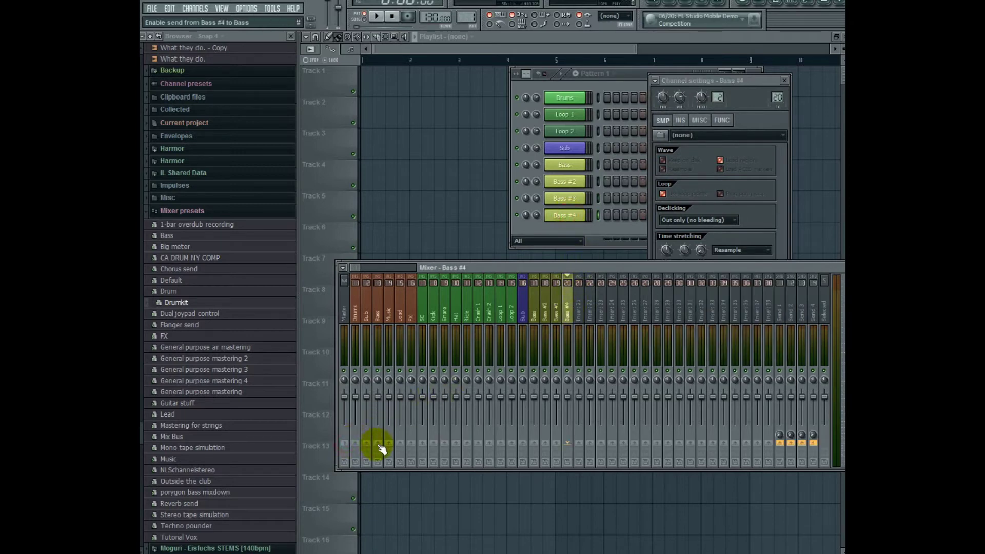
pyautogui.click(378, 445)
pyautogui.moveTo(686, 273); pyautogui.dragTo(651, 292)
pyautogui.moveTo(818, 288); pyautogui.dragTo(780, 301)
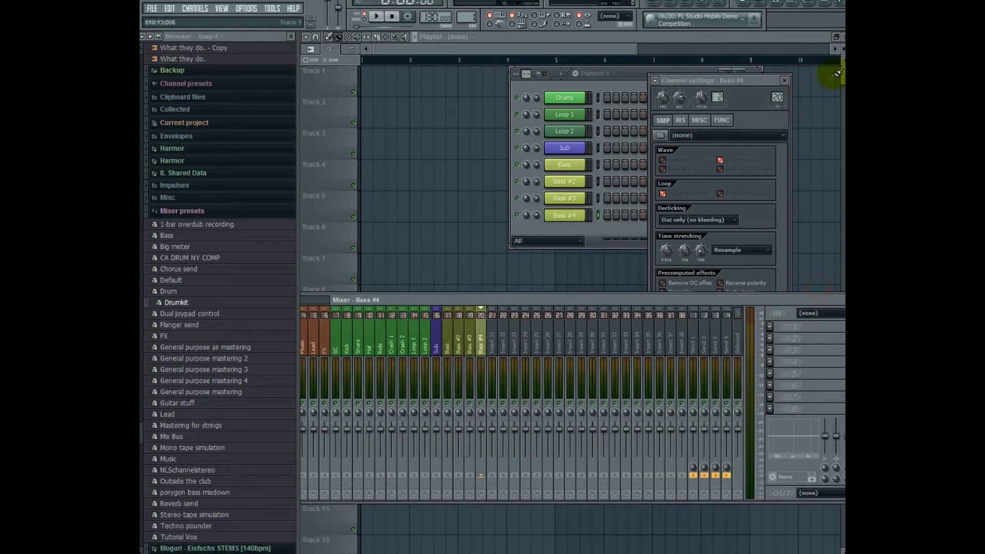
pyautogui.click(785, 81)
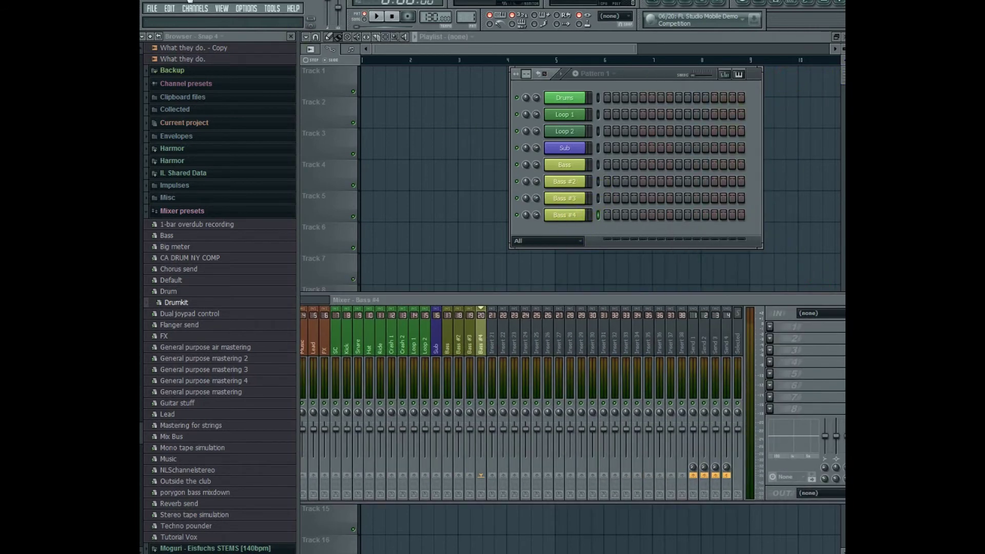
pyautogui.click(195, 8)
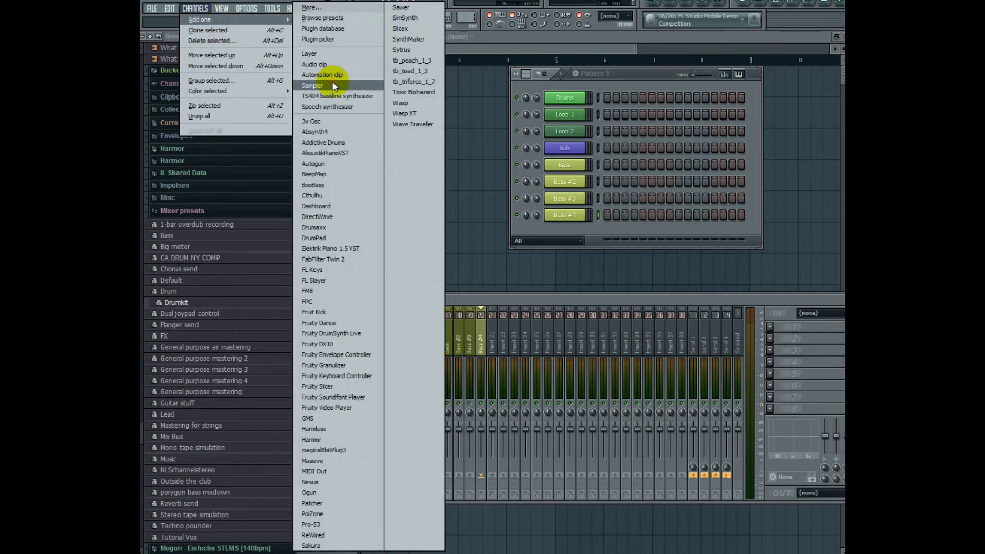
# - Add a Sampler channel, rename it Music and colour it blue
pyautogui.click(334, 86)
pyautogui.rightClick(579, 231)
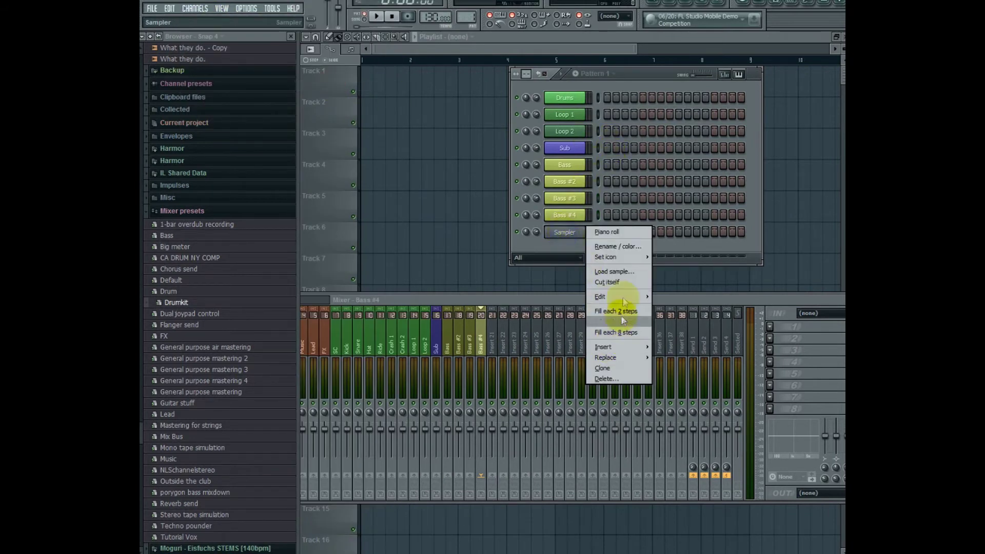
pyautogui.click(618, 245)
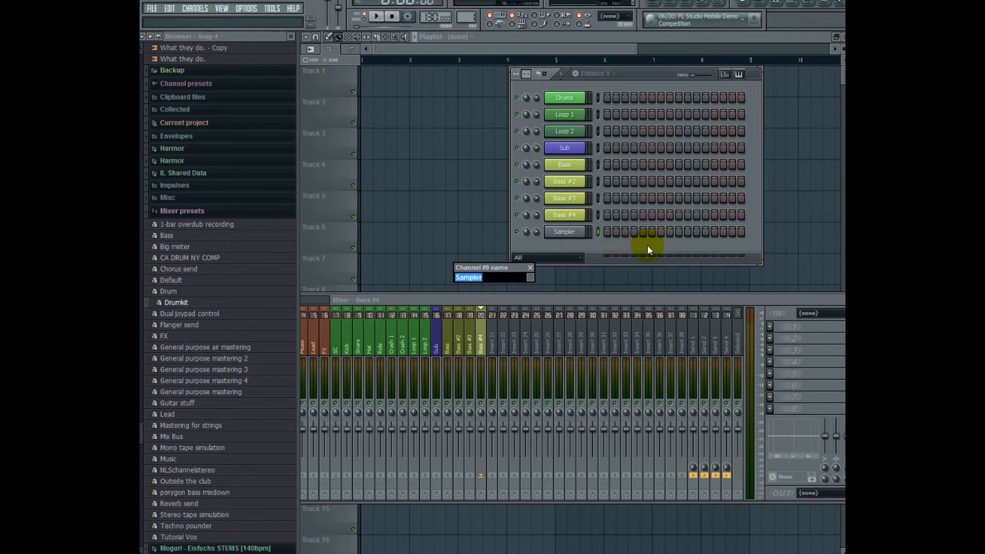
pyautogui.click(531, 277)
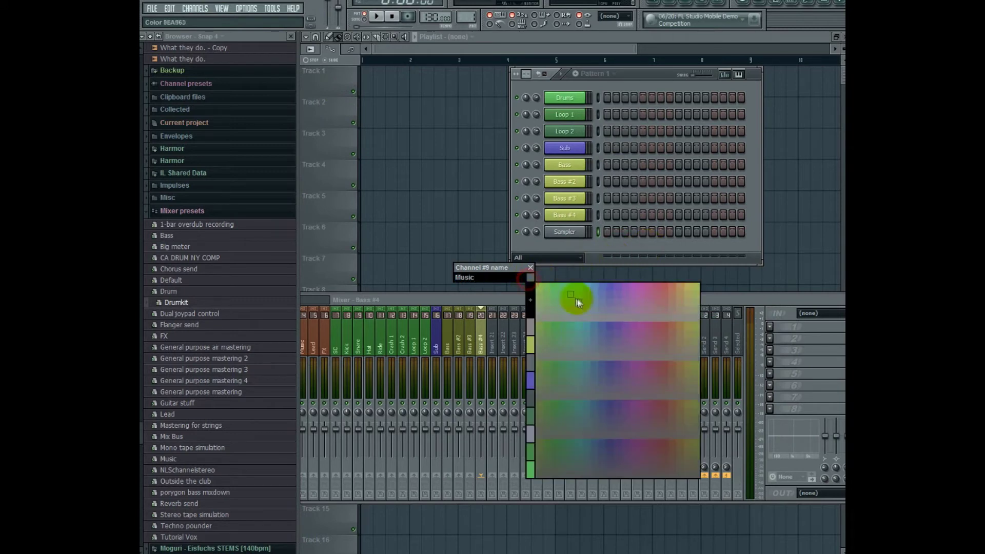
pyautogui.click(593, 287)
pyautogui.press('Return')
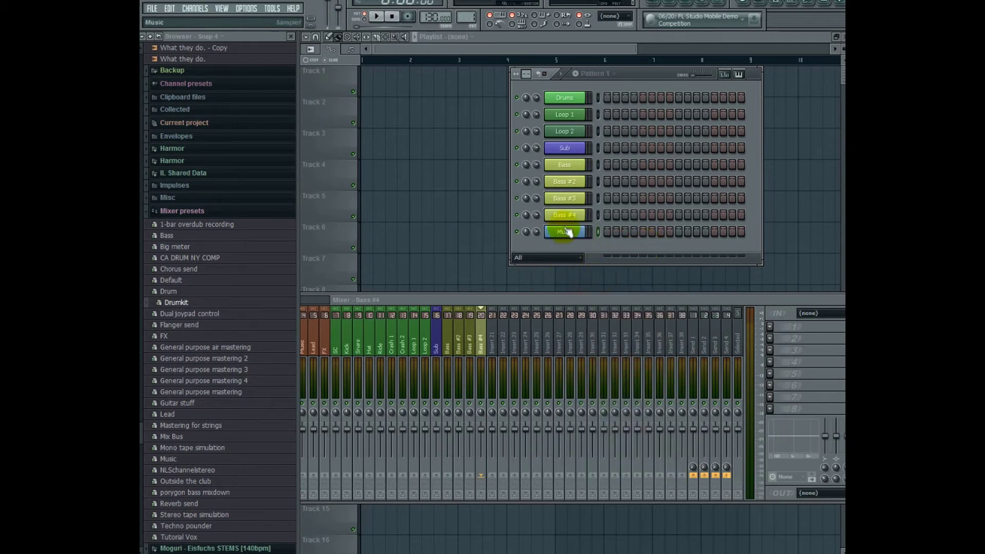
# - Clone Music into Music #2 through Music #6 and assign Music to mixer insert 21
pyautogui.rightClick(565, 232)
pyautogui.click(642, 368)
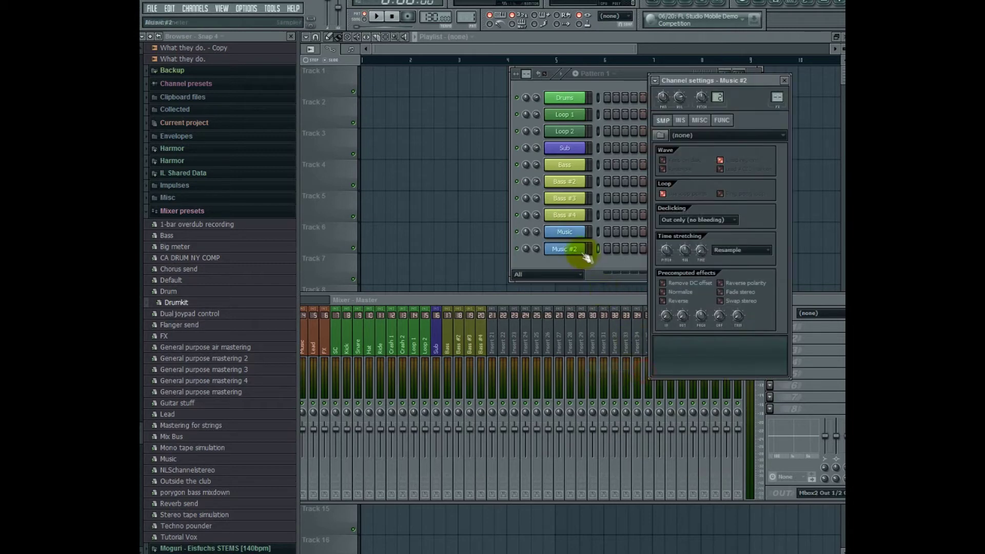
pyautogui.rightClick(582, 258)
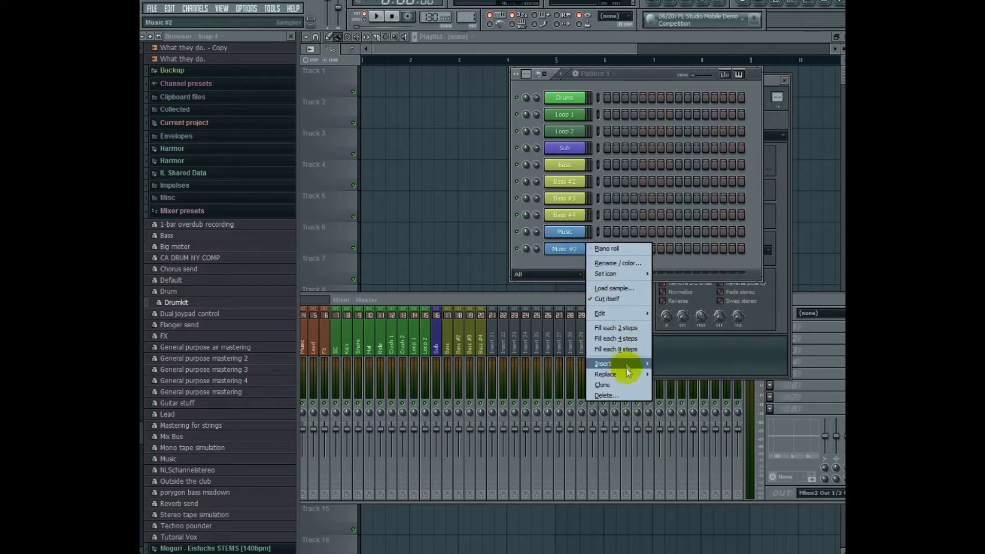
pyautogui.click(622, 385)
pyautogui.hotkey('alt', 'c')
pyautogui.hotkey('alt', 'c')
pyautogui.hotkey('alt', 'c')
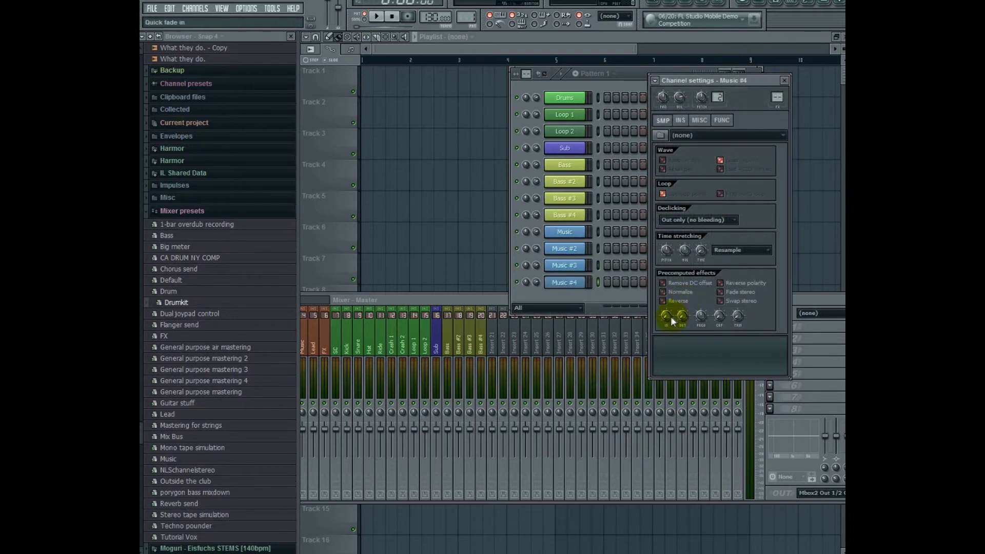
pyautogui.click(564, 232)
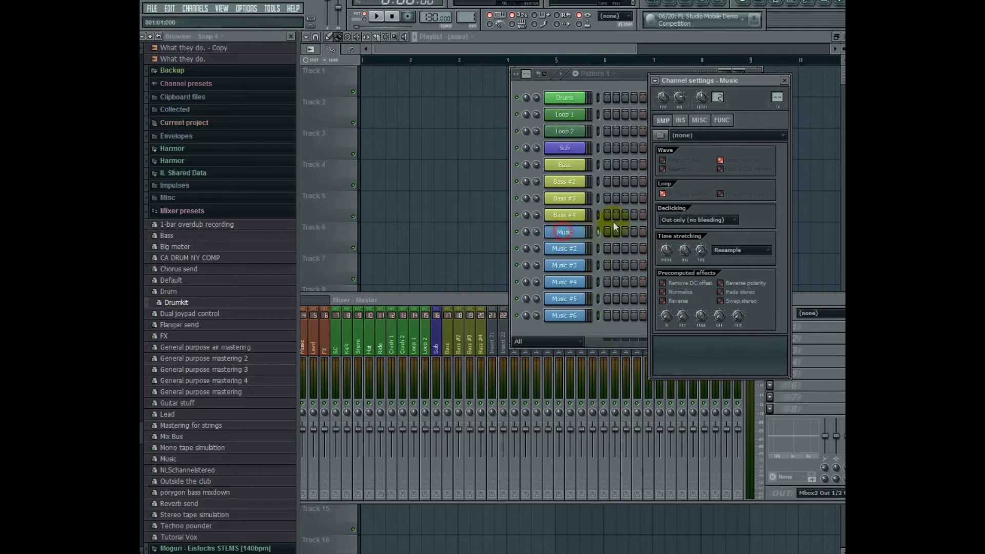
pyautogui.click(496, 353)
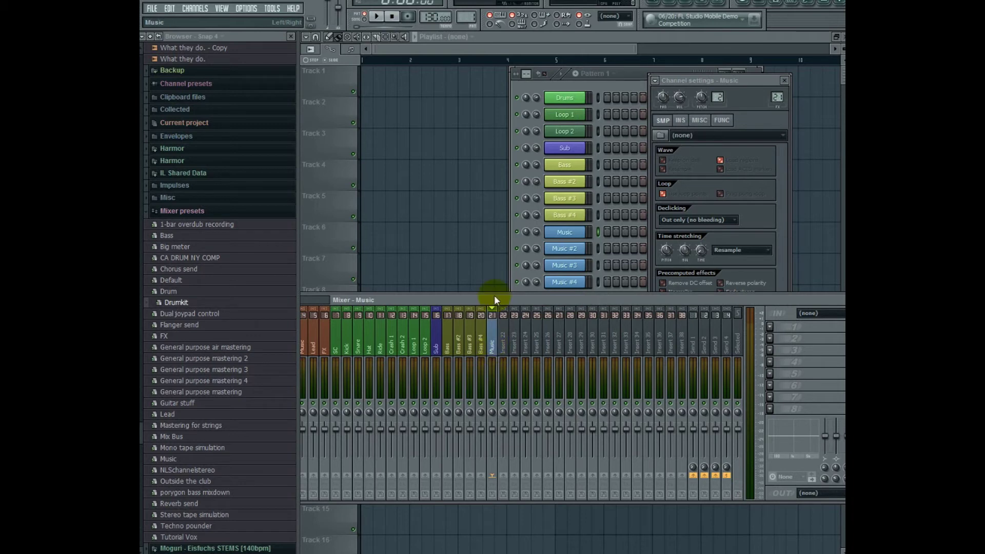
# - Assign the Music #2 channel to mixer insert 22
pyautogui.moveTo(494, 294); pyautogui.dragTo(558, 289)
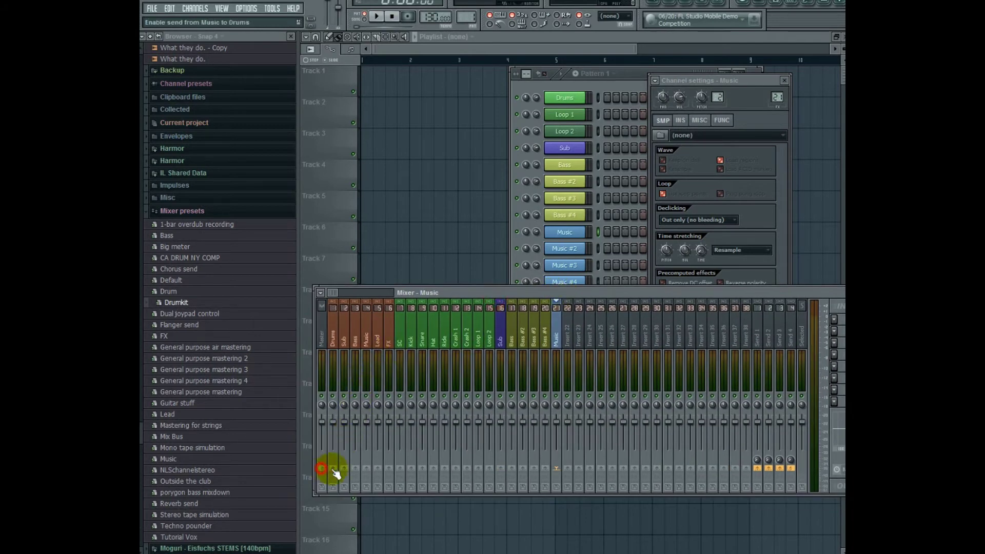
pyautogui.click(564, 249)
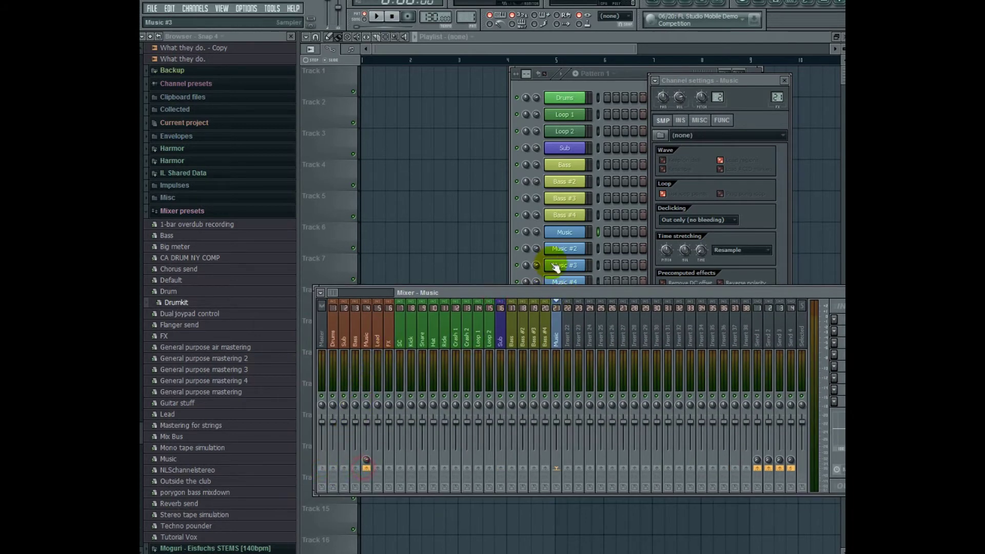
pyautogui.click(502, 292)
pyautogui.click(570, 344)
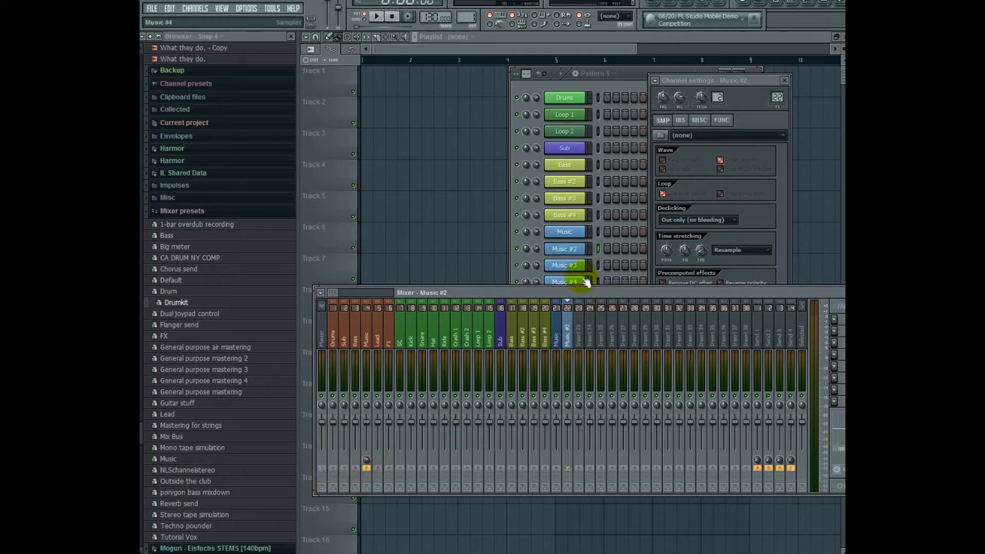
# - Assign Music #3 to insert 23 and send it to the Music bus instead of Master
pyautogui.click(574, 266)
pyautogui.click(501, 300)
pyautogui.click(577, 331)
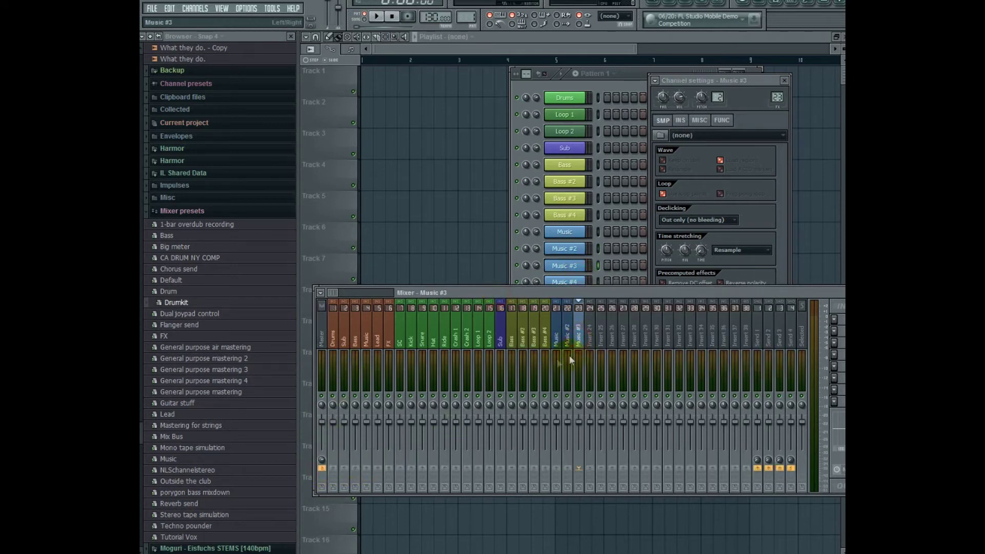
pyautogui.click(322, 468)
pyautogui.click(366, 468)
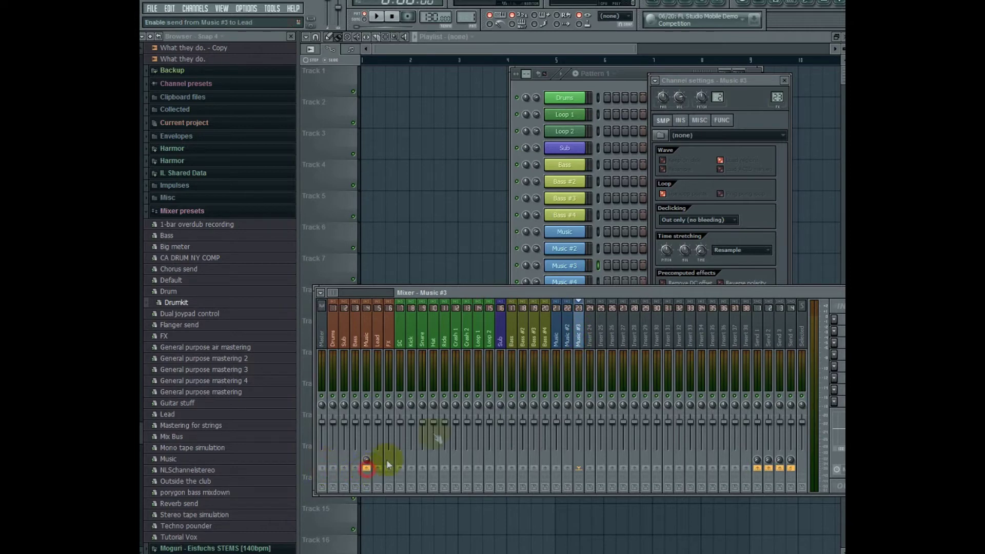
# - Link Music #4 to insert 24 and route it to the Music bus instead of Master
pyautogui.click(565, 281)
pyautogui.click(496, 296)
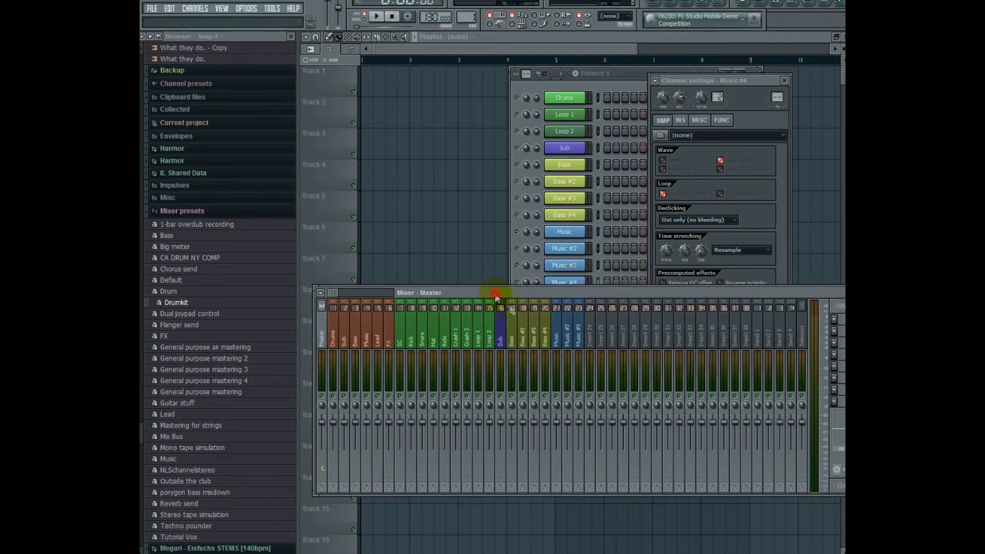
pyautogui.click(590, 330)
pyautogui.hotkey('ctrl', 'l')
pyautogui.click(321, 468)
pyautogui.click(355, 469)
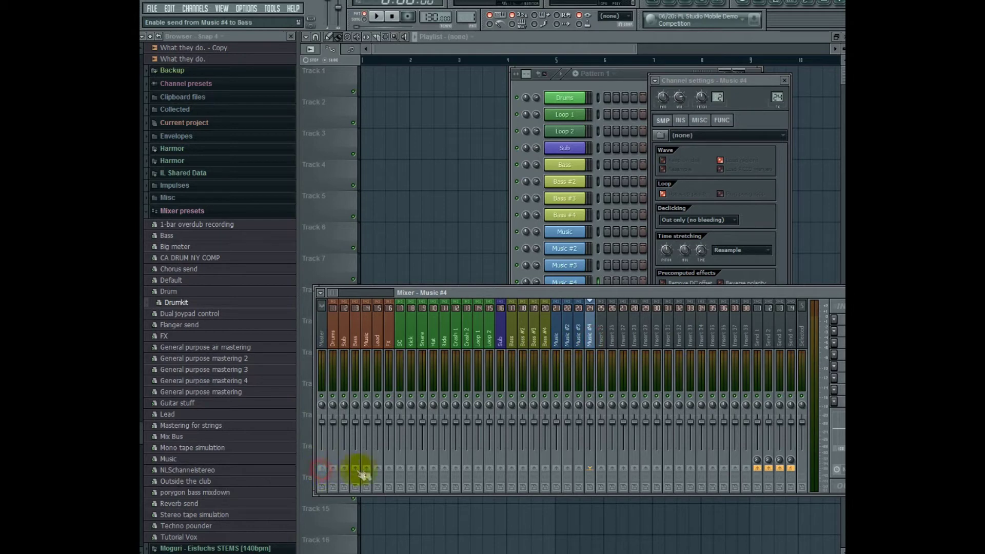
pyautogui.click(367, 468)
pyautogui.press('Right')
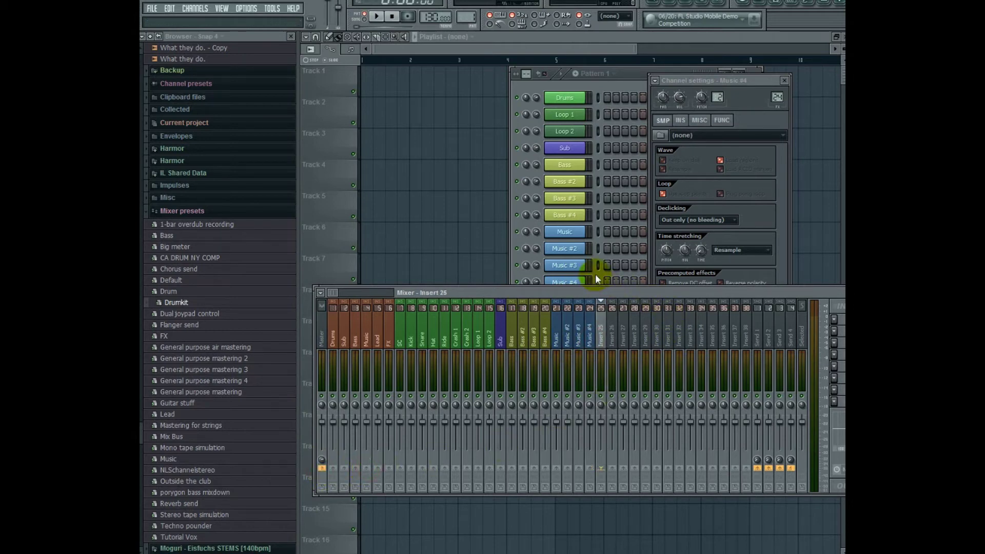
# - Link Music #5 to insert 25 and route it to the Music bus
pyautogui.click(625, 73)
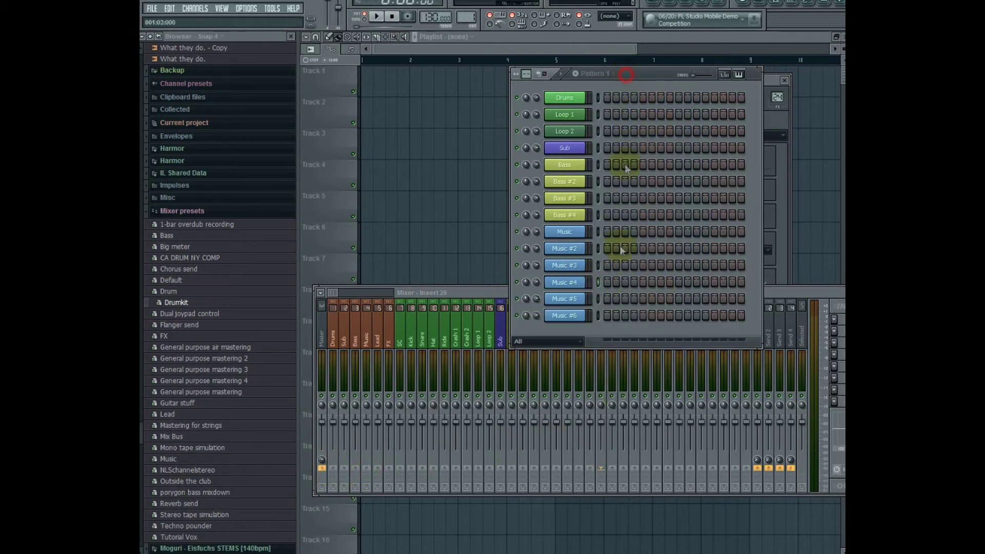
pyautogui.click(579, 302)
pyautogui.click(770, 290)
pyautogui.hotkey('ctrl', 'l')
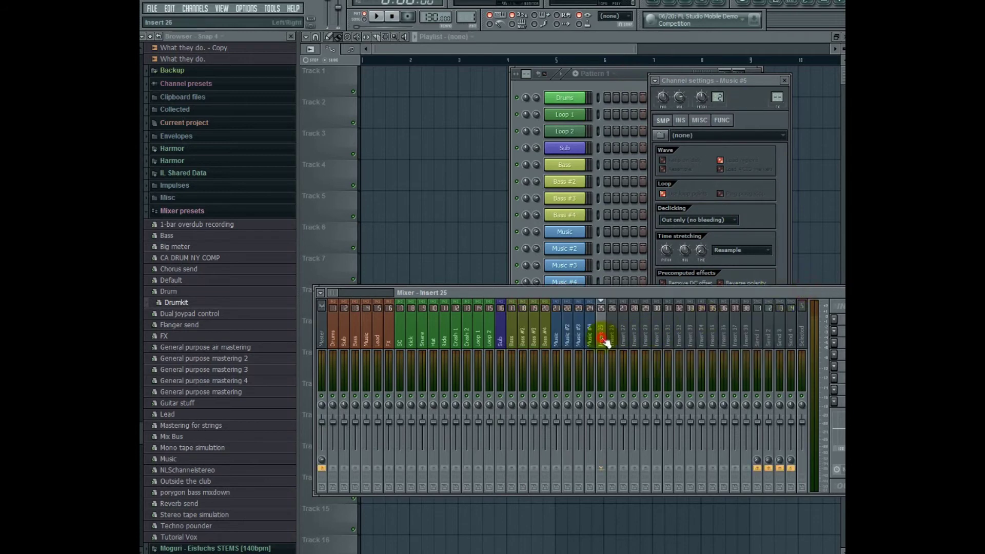
pyautogui.click(366, 468)
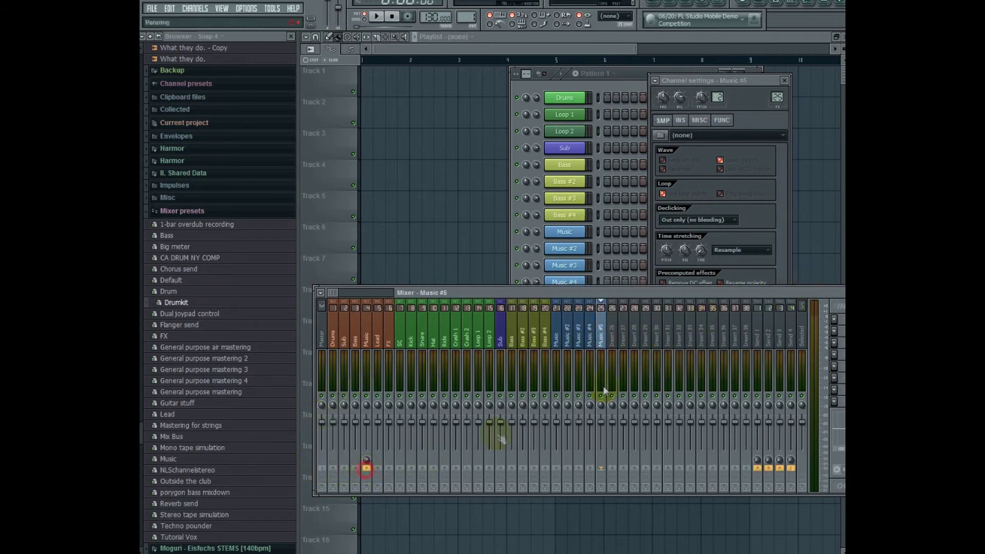
# - Link Music #6 to insert 26 and route it to the Music bus instead of Master
pyautogui.click(514, 206)
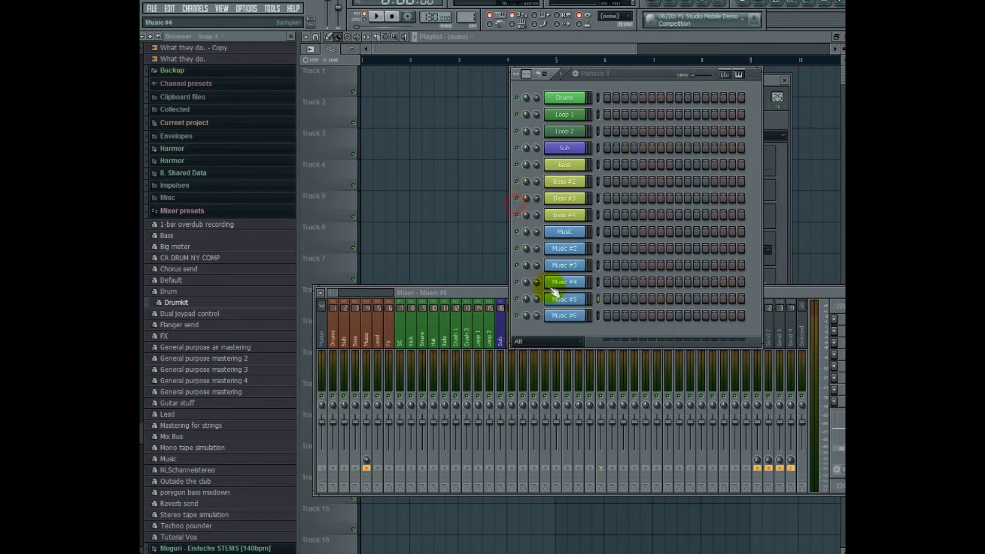
pyautogui.click(569, 317)
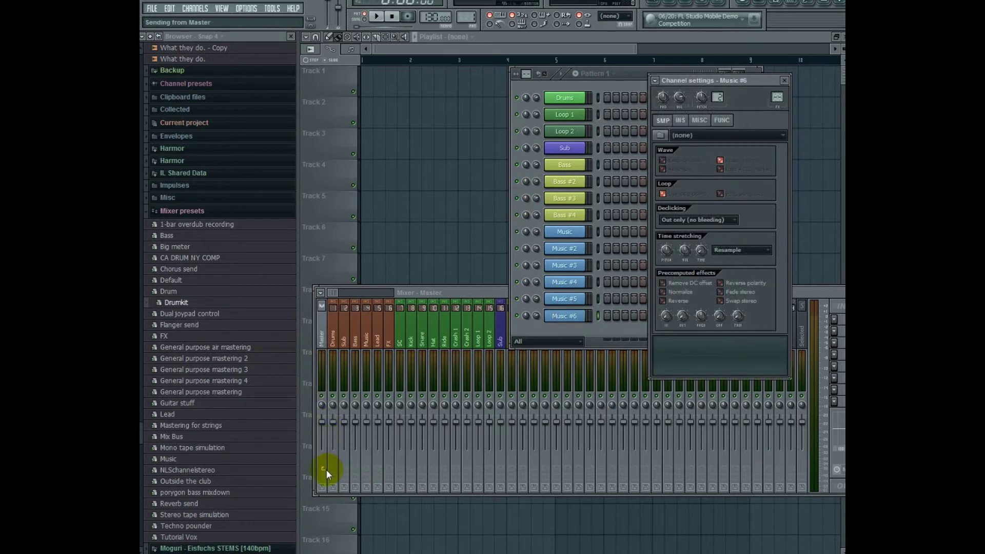
pyautogui.click(448, 292)
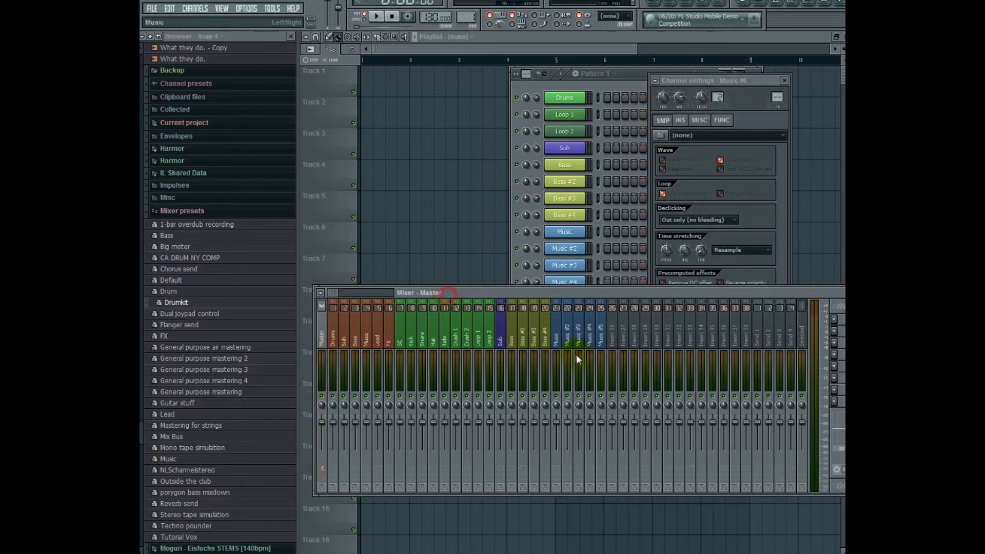
pyautogui.click(613, 343)
pyautogui.hotkey('ctrl', 'l')
pyautogui.click(321, 468)
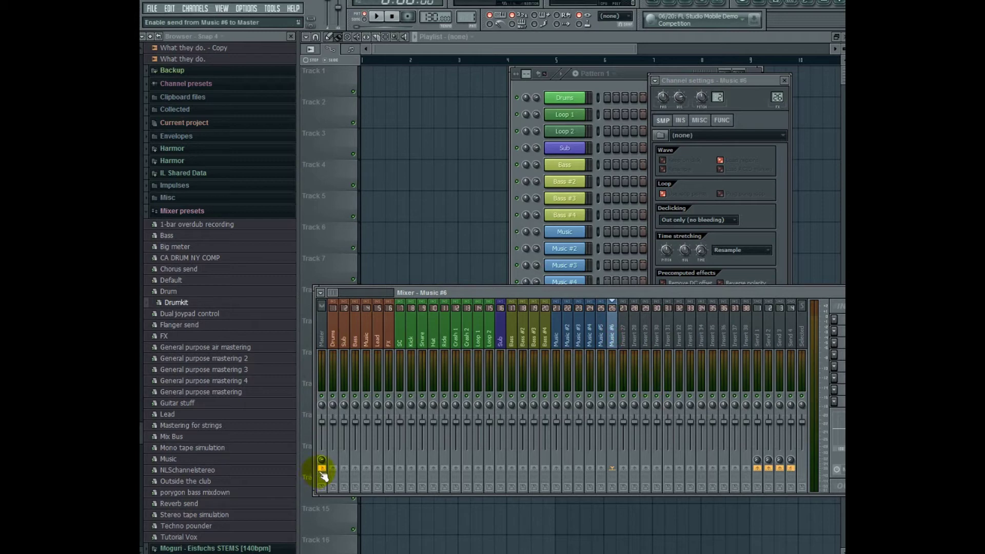
pyautogui.click(367, 467)
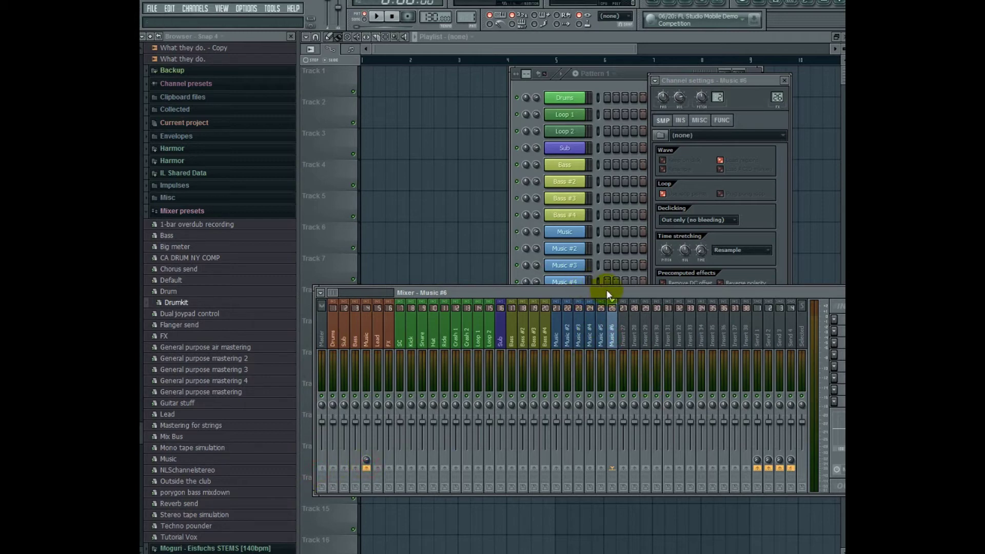
pyautogui.moveTo(606, 289); pyautogui.dragTo(537, 346)
pyautogui.click(561, 324)
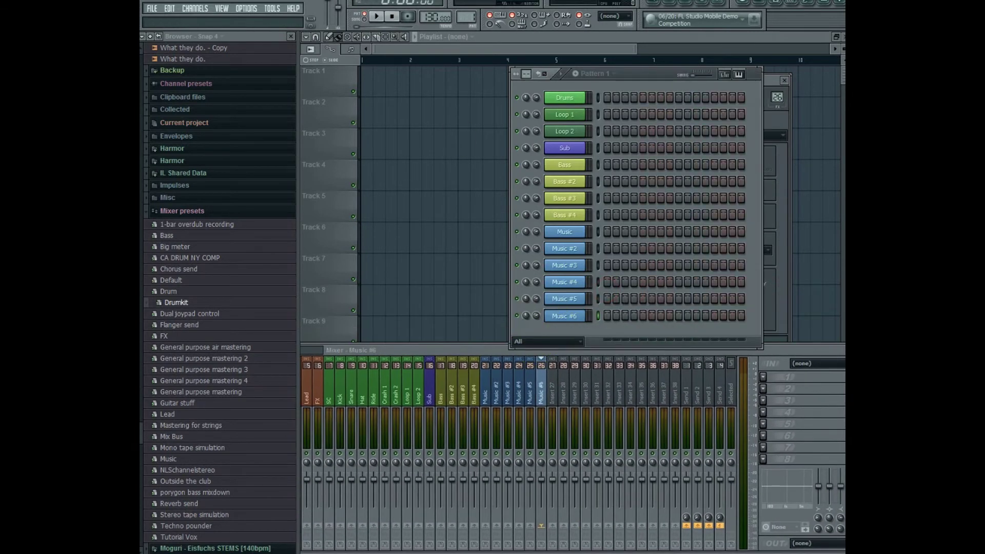
# - Add a new Sampler channel and name it Lead
pyautogui.click(195, 9)
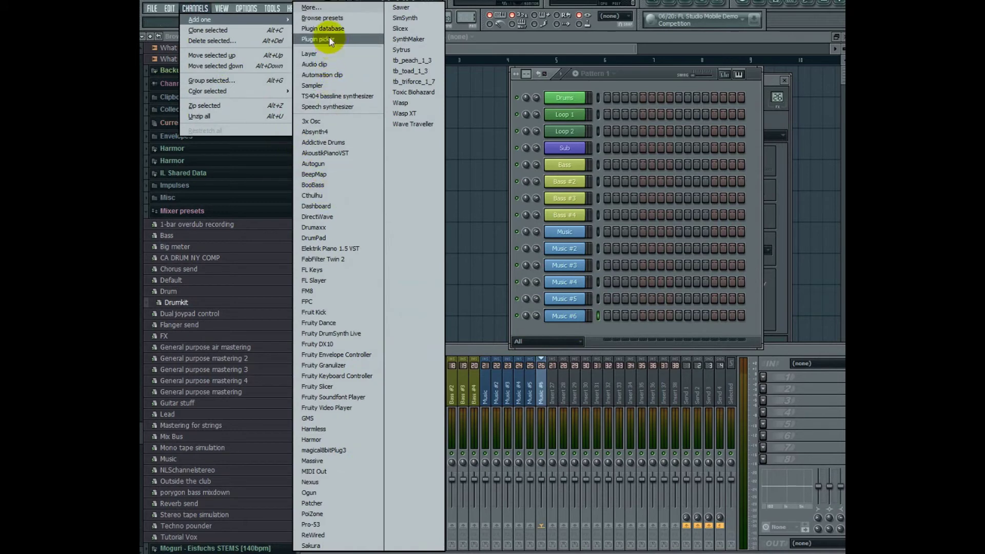
pyautogui.click(313, 85)
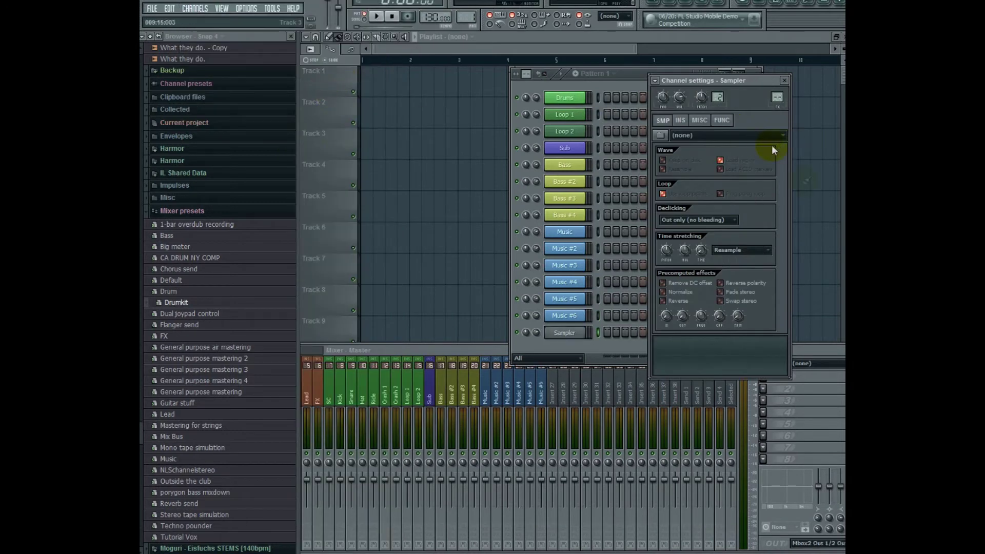
pyautogui.rightClick(578, 333)
pyautogui.click(612, 348)
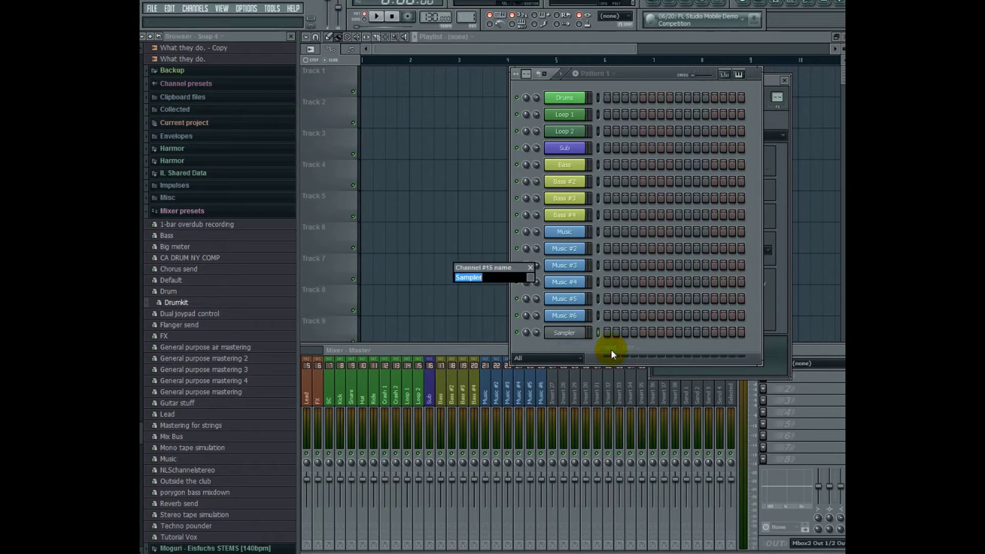
pyautogui.write('Lead 1')
pyautogui.press('Return')
# - Colour the Lead 1 channel orange
pyautogui.rightClick(583, 332)
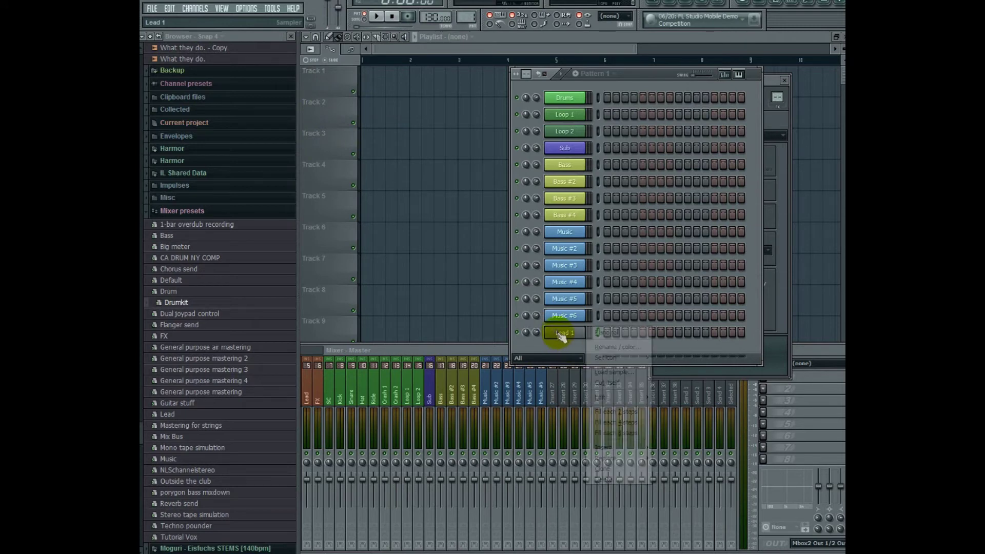
pyautogui.click(592, 348)
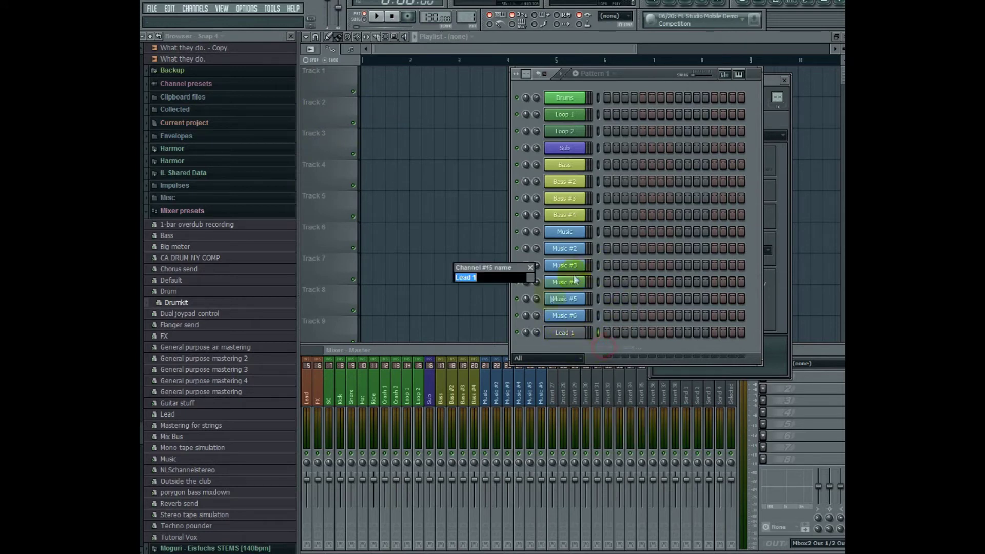
pyautogui.click(681, 285)
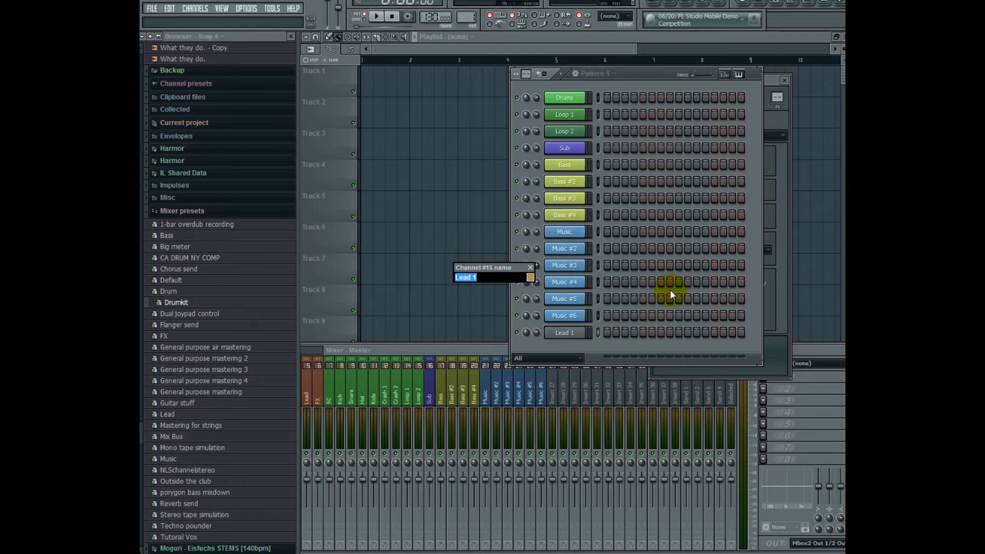
pyautogui.press('Return')
# - Clone Lead 1 and rename the copy Lead 2
pyautogui.rightClick(563, 338)
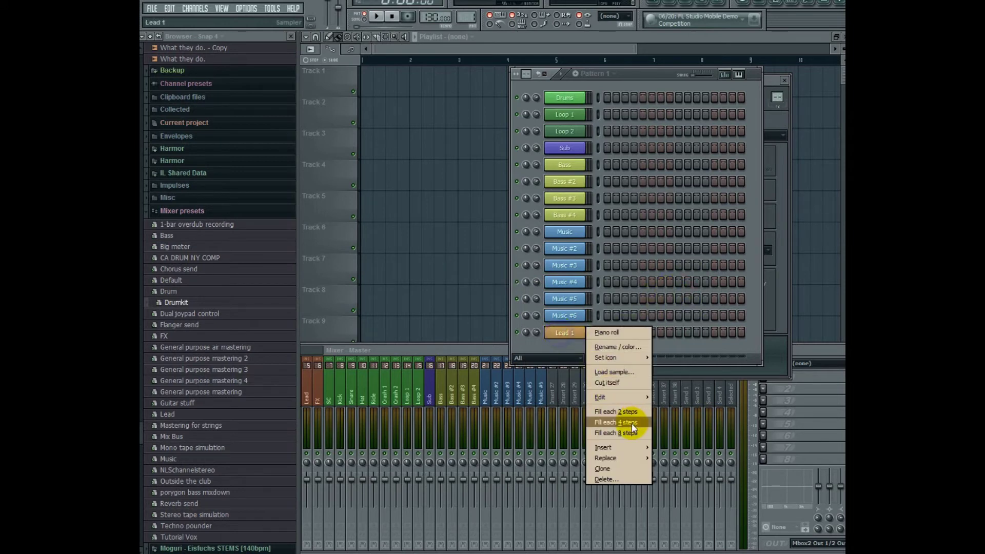
pyautogui.click(620, 467)
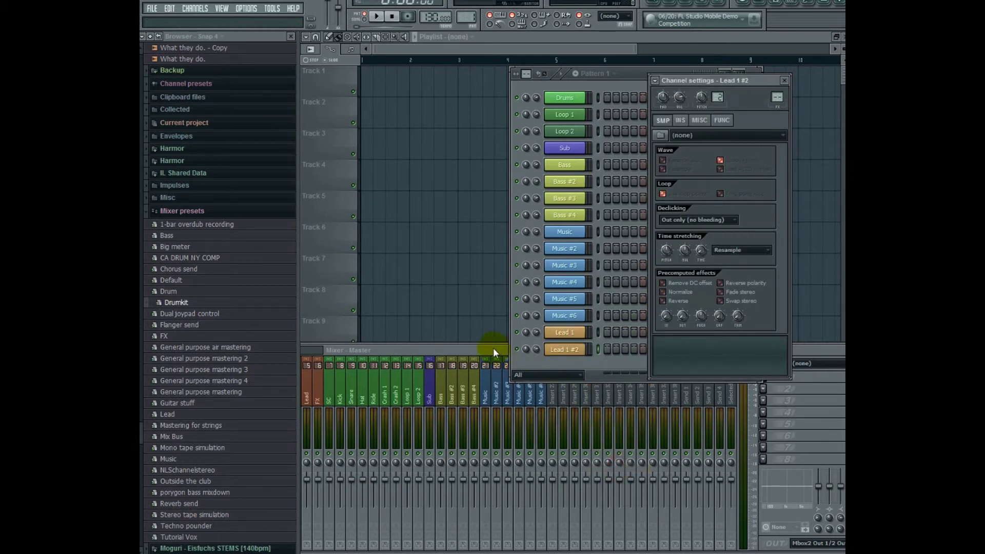
pyautogui.rightClick(563, 349)
pyautogui.click(613, 364)
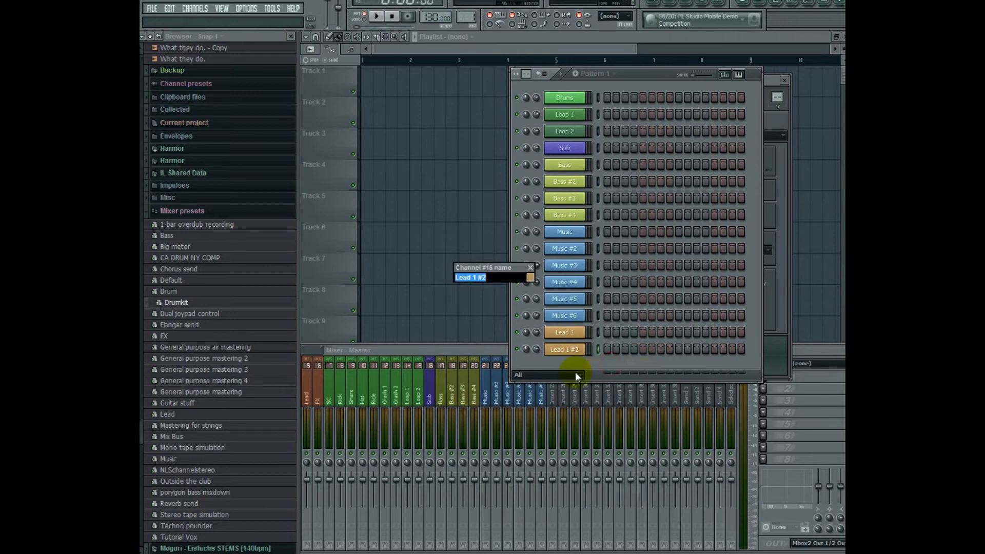
pyautogui.press('End')
pyautogui.press('BackSpace')
pyautogui.press('BackSpace')
pyautogui.press('BackSpace')
pyautogui.press('BackSpace')
pyautogui.write('2')
pyautogui.press('Return')
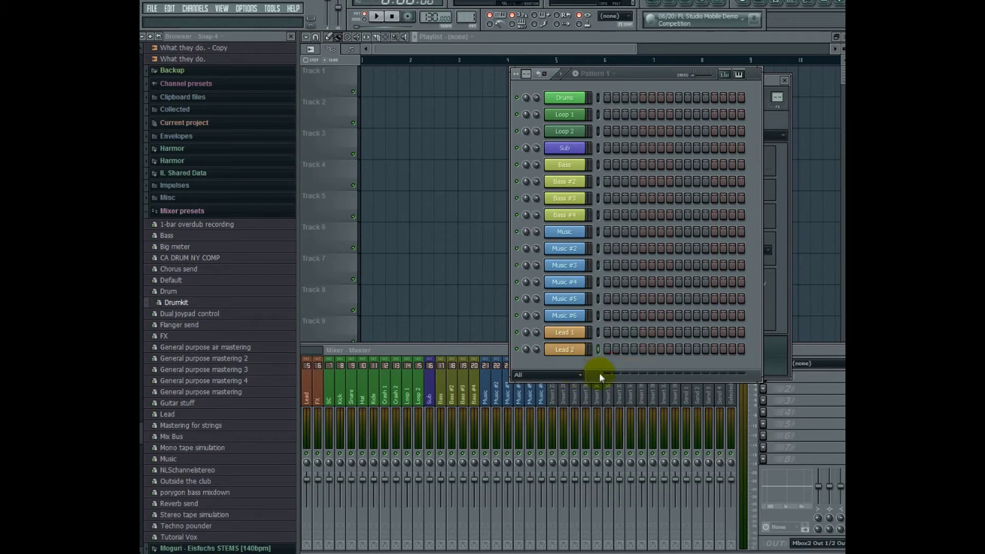
# - Link Lead 2 to mixer insert 28, routing it to the Lead bus instead of Master
pyautogui.click(485, 353)
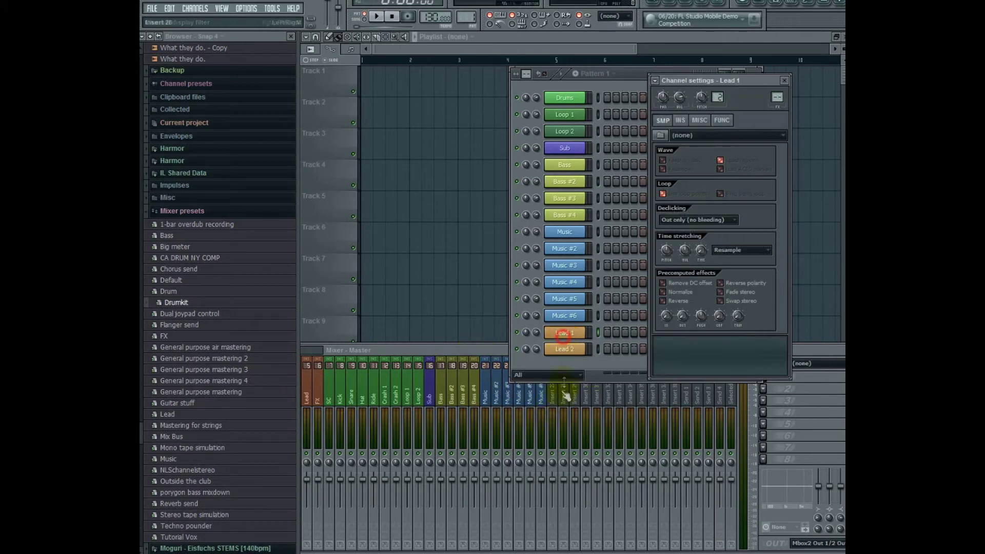
pyautogui.click(555, 401)
pyautogui.moveTo(386, 349); pyautogui.dragTo(436, 359)
pyautogui.hotkey('alt', 'F8')
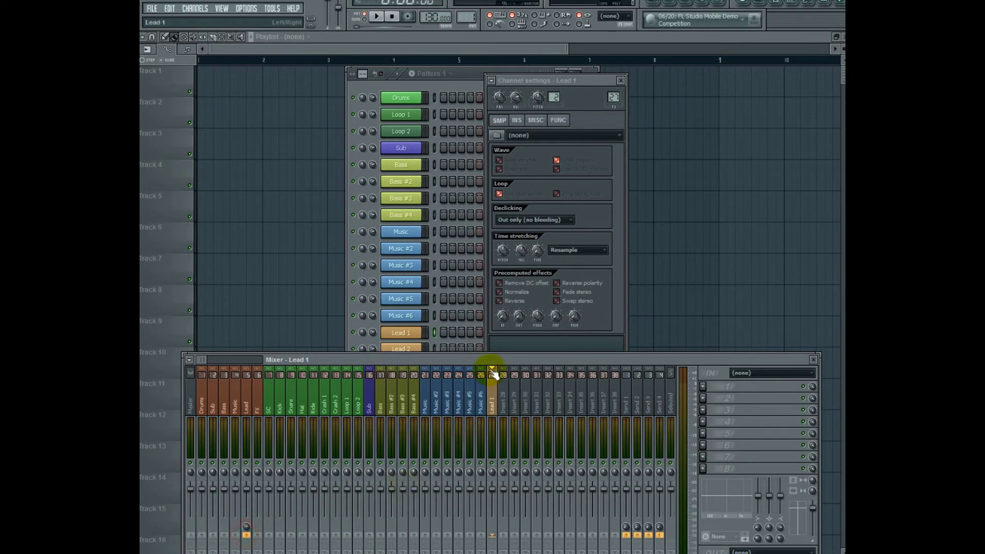
pyautogui.click(409, 349)
pyautogui.click(507, 403)
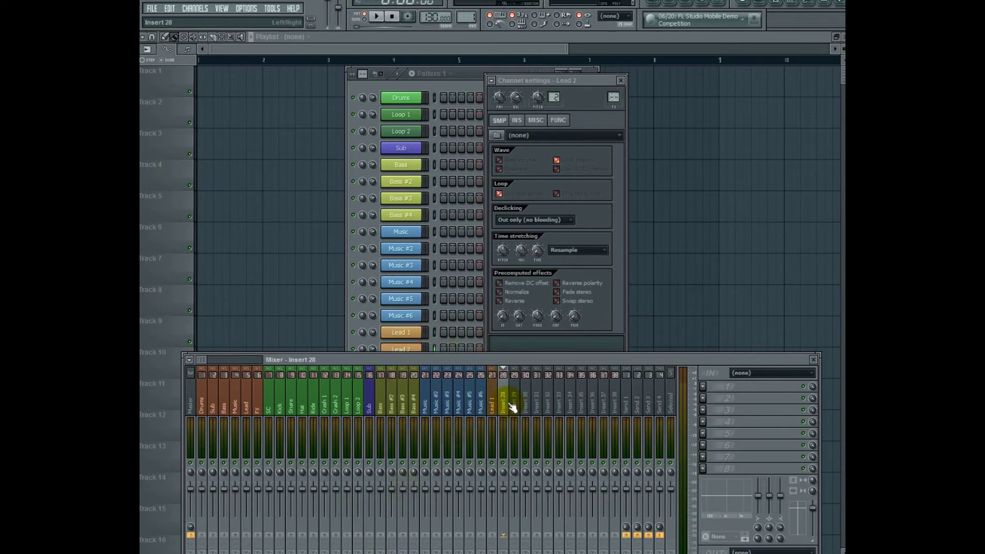
pyautogui.hotkey('ctrl', 'l')
pyautogui.click(194, 537)
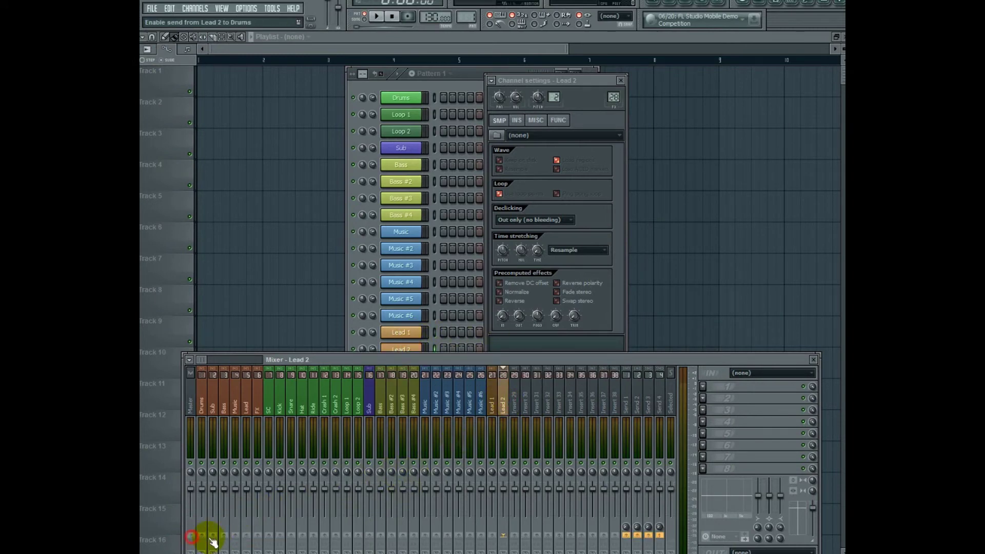
pyautogui.click(246, 535)
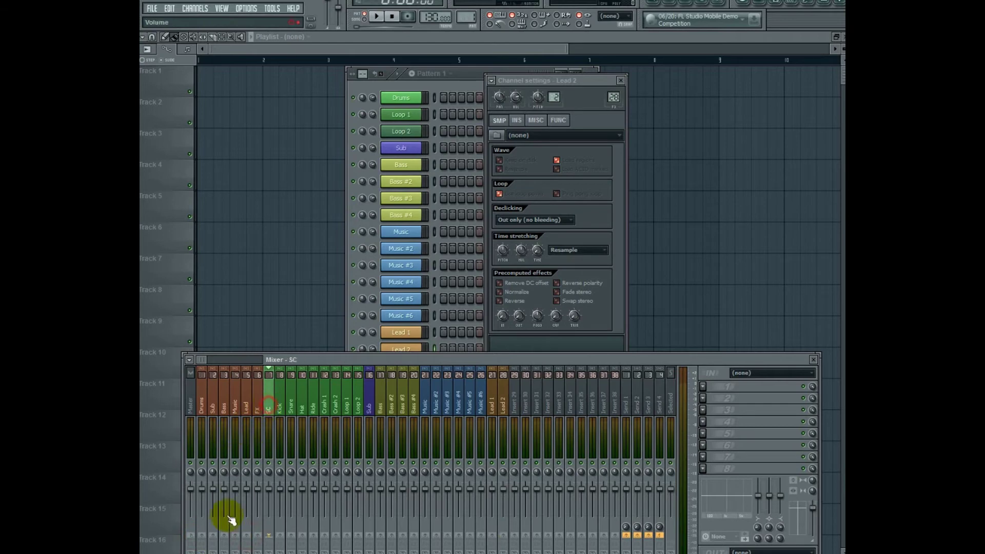
# - Check the sends on the Snare through Bass inserts, ending on empty Insert 29
pyautogui.click(283, 410)
pyautogui.click(291, 409)
pyautogui.click(302, 409)
pyautogui.click(313, 409)
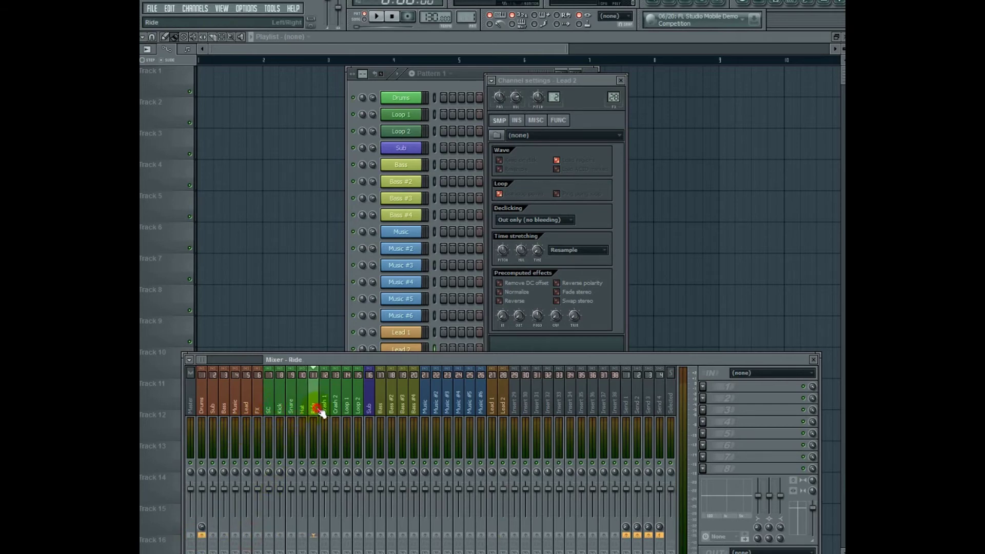
pyautogui.click(324, 409)
pyautogui.click(335, 409)
pyautogui.click(347, 409)
pyautogui.click(357, 408)
pyautogui.click(369, 409)
pyautogui.click(380, 409)
pyautogui.click(391, 408)
pyautogui.click(402, 409)
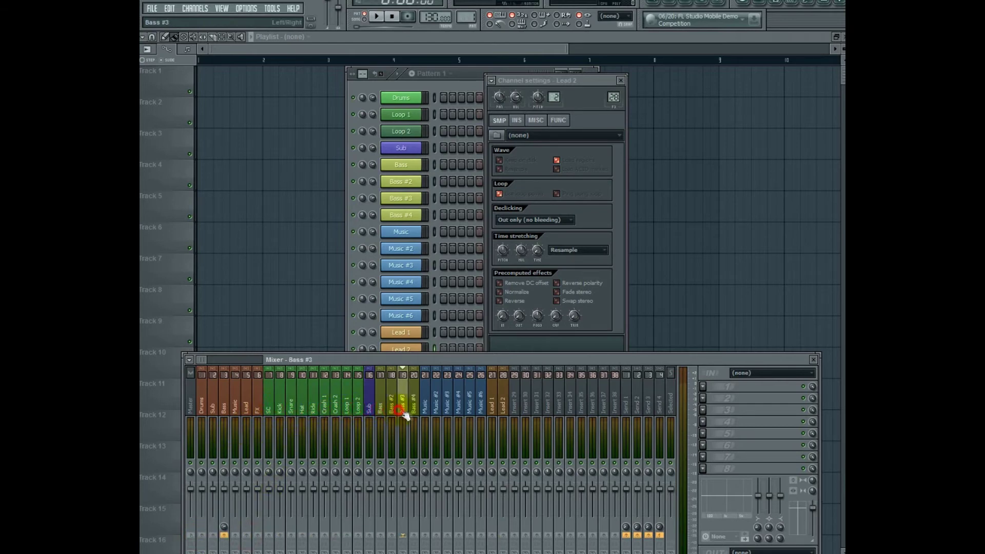
pyautogui.click(414, 409)
pyautogui.click(424, 409)
pyautogui.click(380, 409)
pyautogui.click(403, 409)
pyautogui.click(413, 409)
pyautogui.click(436, 409)
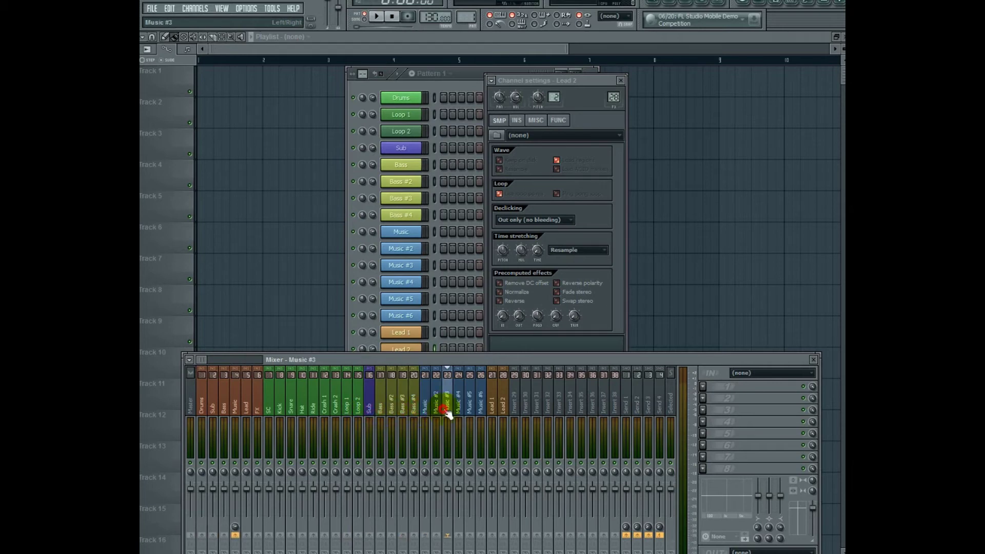
pyautogui.click(447, 409)
pyautogui.click(469, 409)
pyautogui.click(481, 409)
pyautogui.click(492, 409)
pyautogui.click(503, 409)
pyautogui.click(515, 408)
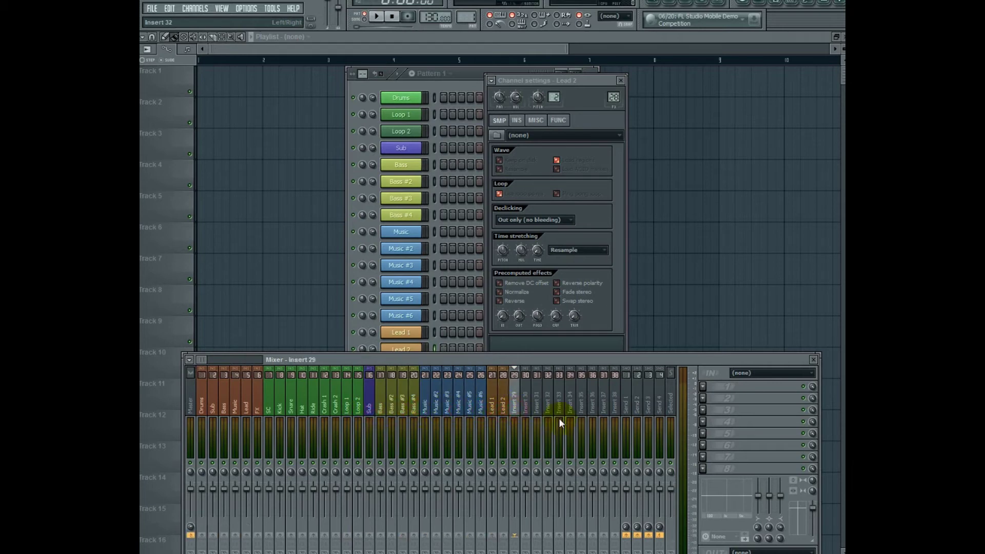
# - Add a new Sampler channel to the channel rack
pyautogui.click(457, 91)
pyautogui.click(196, 8)
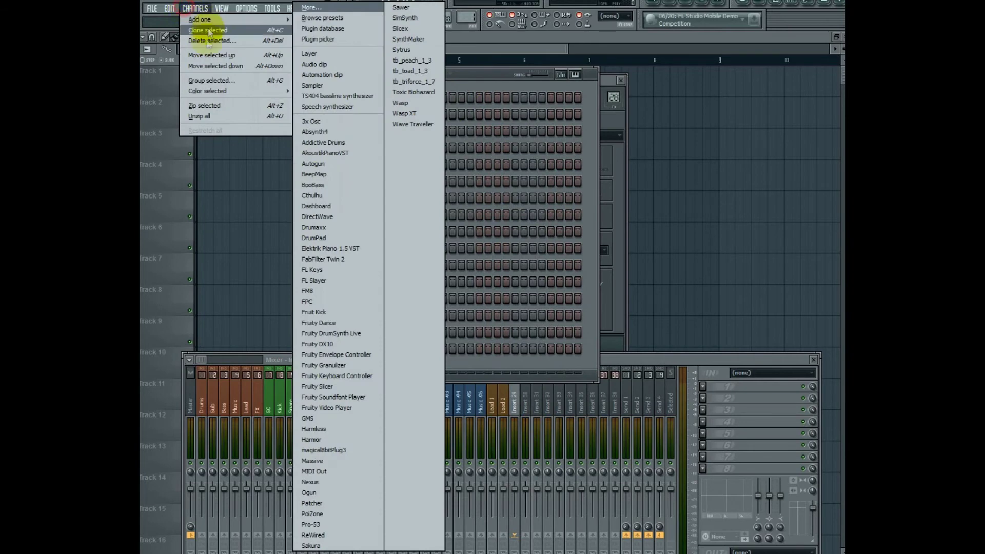
pyautogui.moveTo(209, 23)
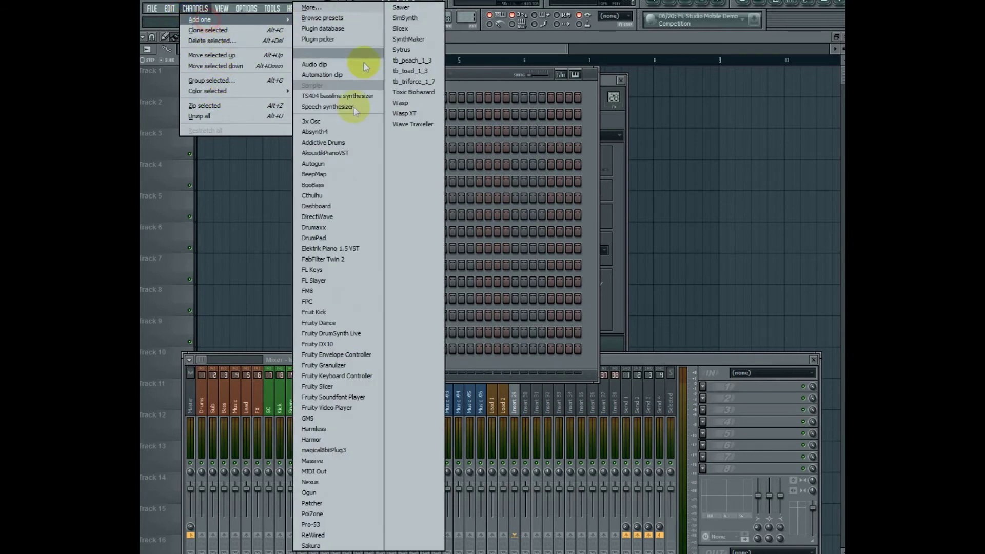
pyautogui.click(341, 84)
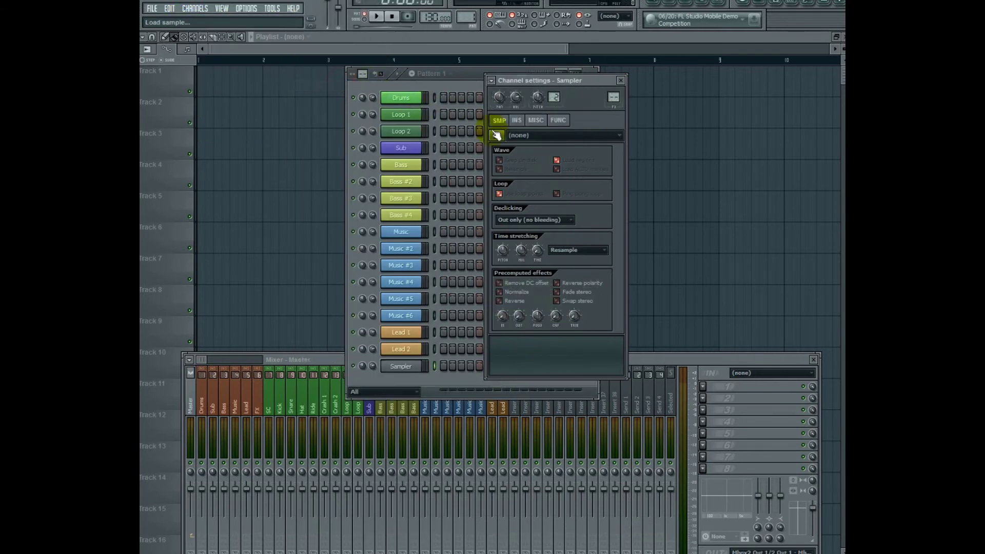
pyautogui.click(621, 81)
# - Rename the new Sampler channel FX and colour it pink
pyautogui.click(401, 366)
pyautogui.rightClick(419, 365)
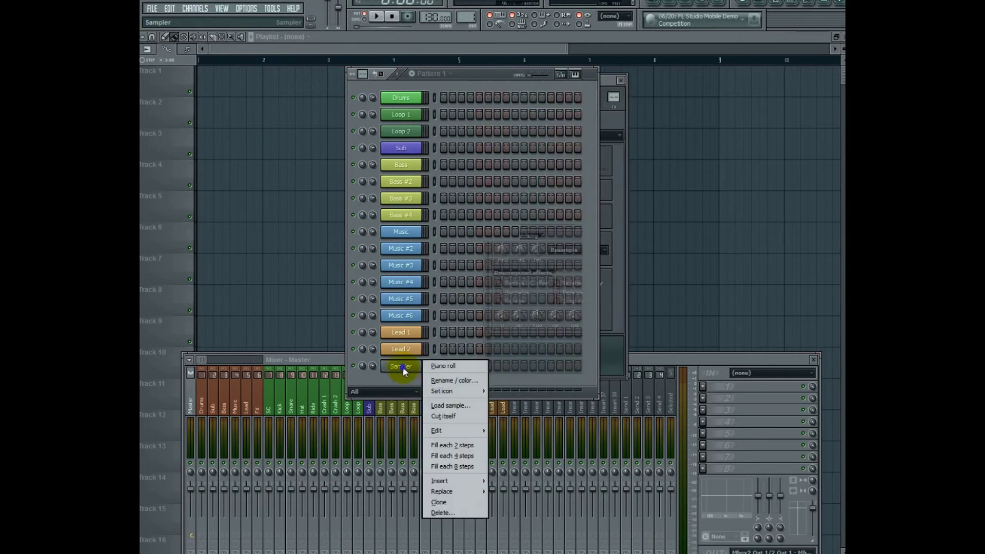
pyautogui.click(455, 382)
pyautogui.write('FX')
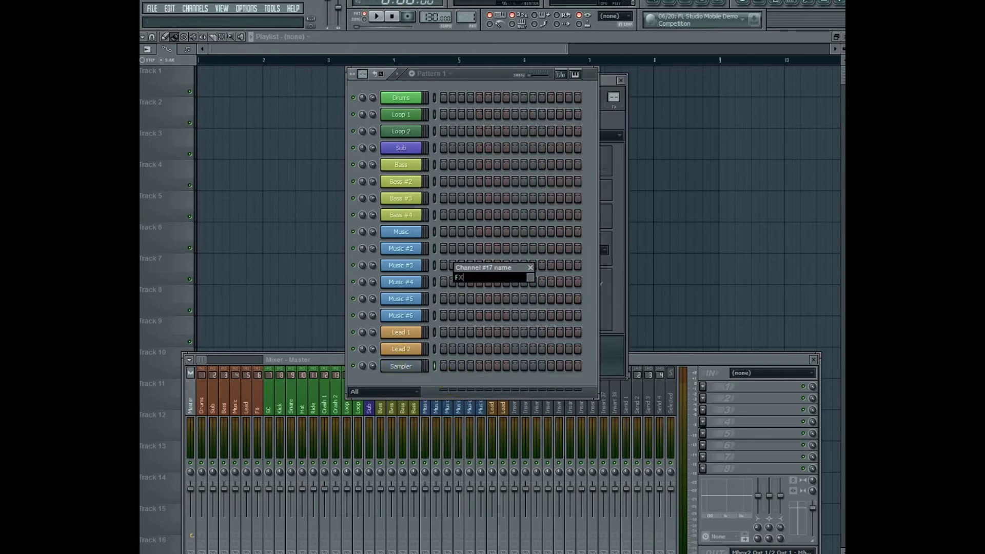
pyautogui.click(530, 277)
pyautogui.click(648, 287)
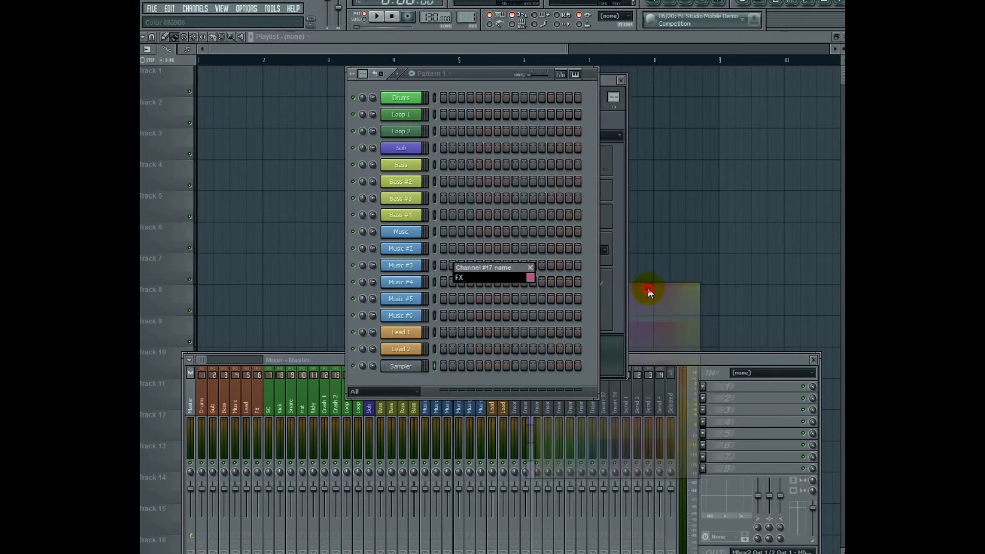
pyautogui.press('Return')
# - Clone the FX channel three times to create FX #2, FX #3 and FX #4
pyautogui.rightClick(420, 366)
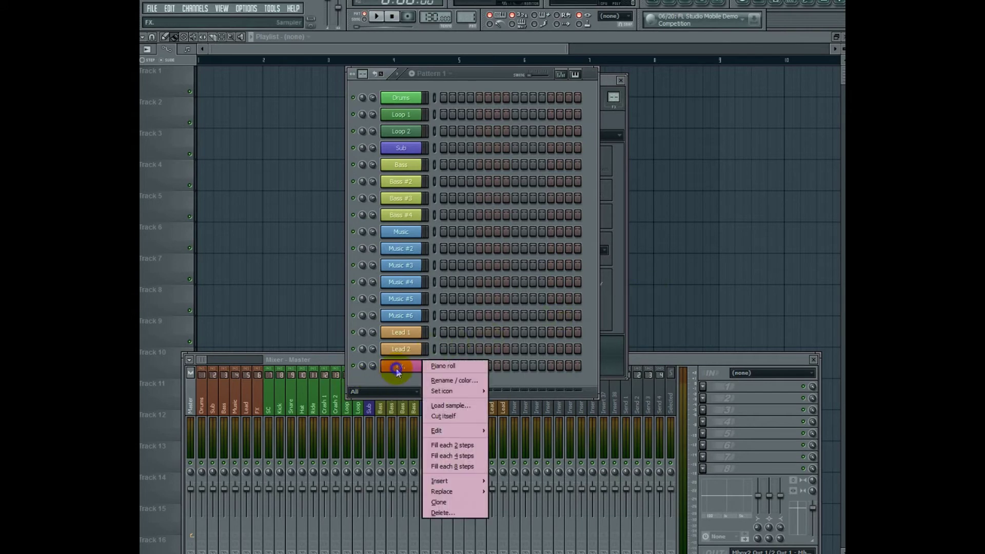
pyautogui.click(468, 503)
pyautogui.rightClick(415, 383)
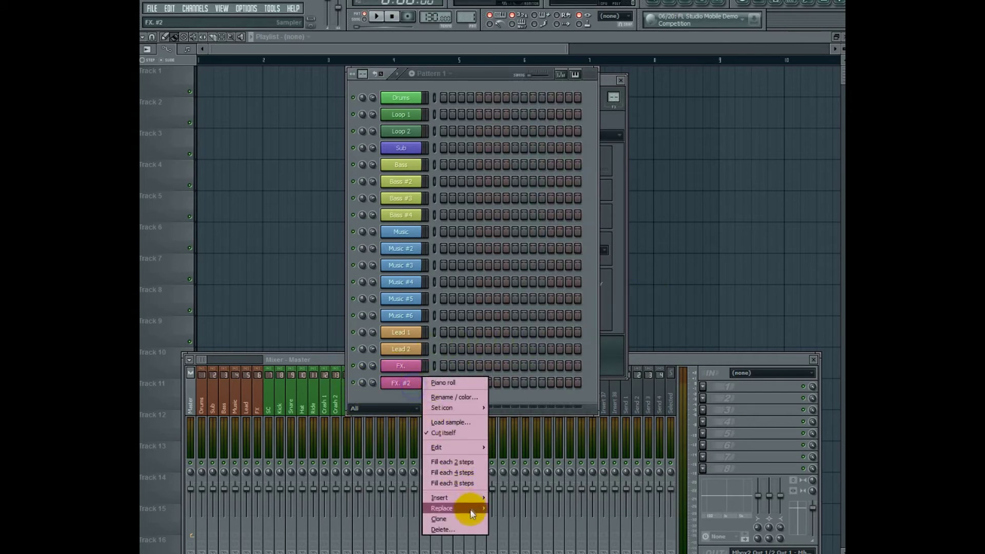
pyautogui.click(468, 519)
pyautogui.rightClick(417, 399)
pyautogui.click(468, 520)
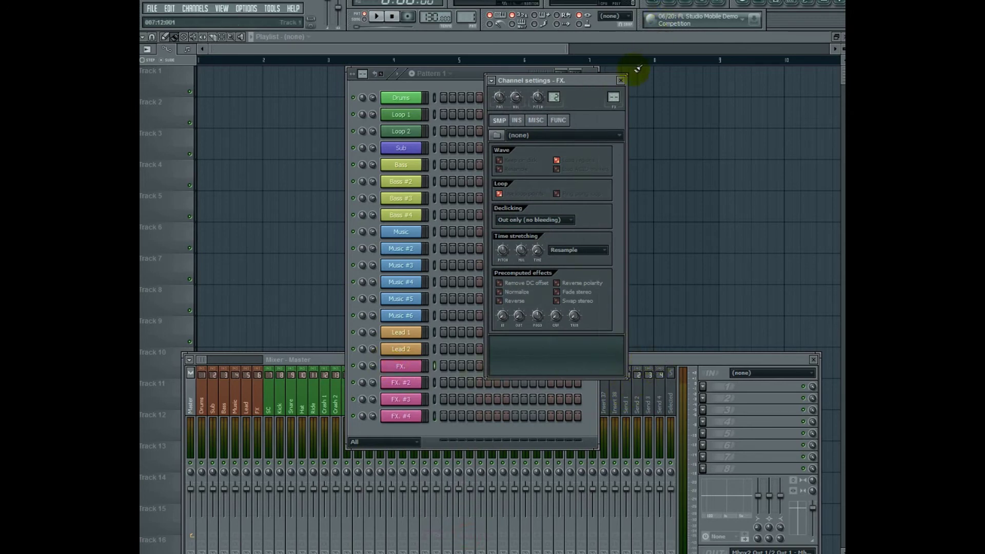
pyautogui.click(620, 81)
# - Link the FX and FX #2 channels to mixer inserts 29 and 30
pyautogui.moveTo(509, 446); pyautogui.dragTo(510, 355)
pyautogui.moveTo(596, 245); pyautogui.dragTo(575, 352)
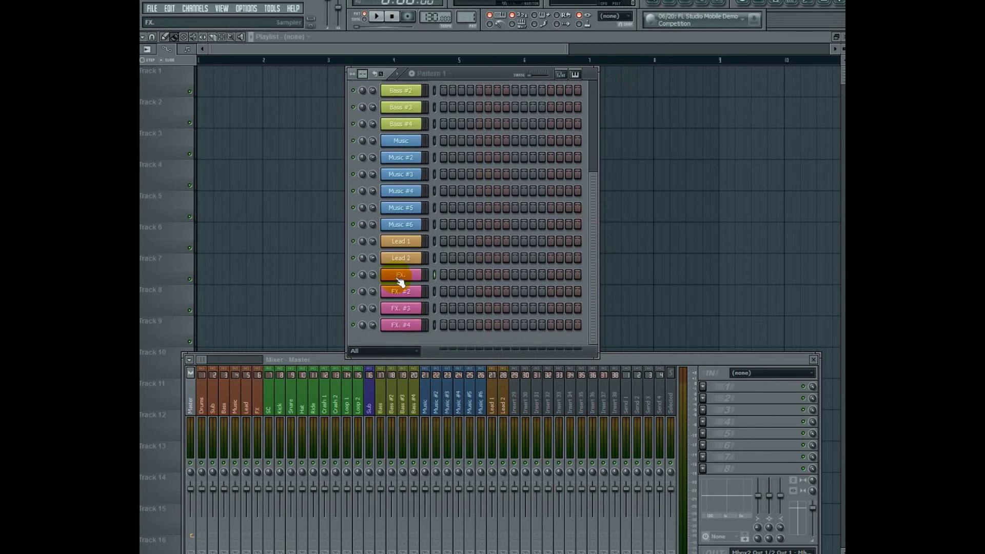
pyautogui.click(402, 276)
pyautogui.click(518, 410)
pyautogui.hotkey('ctrl', 'l')
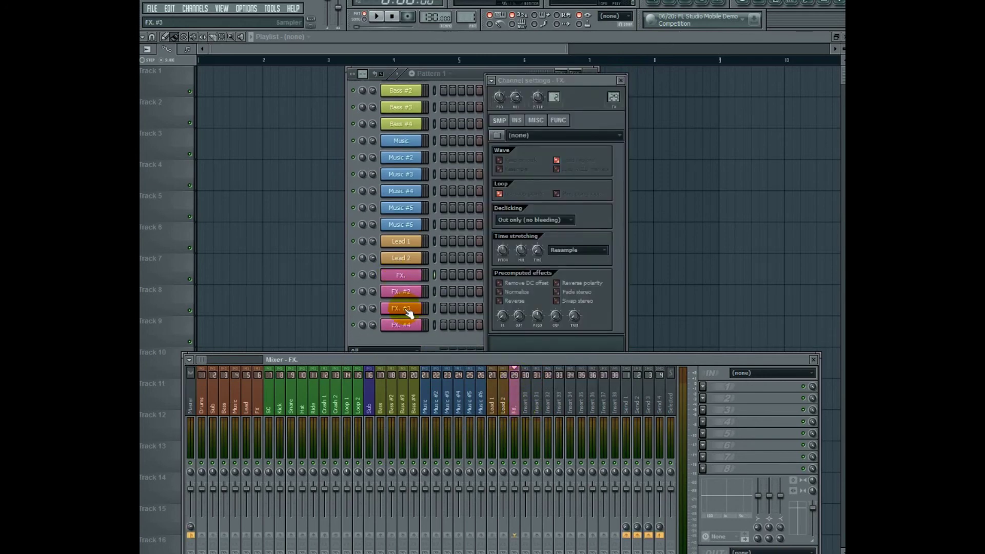
pyautogui.click(401, 291)
pyautogui.click(525, 405)
pyautogui.hotkey('ctrl', 'l')
# - Link FX #3 and FX #4 to mixer inserts 31 and 32
pyautogui.click(401, 308)
pyautogui.click(537, 406)
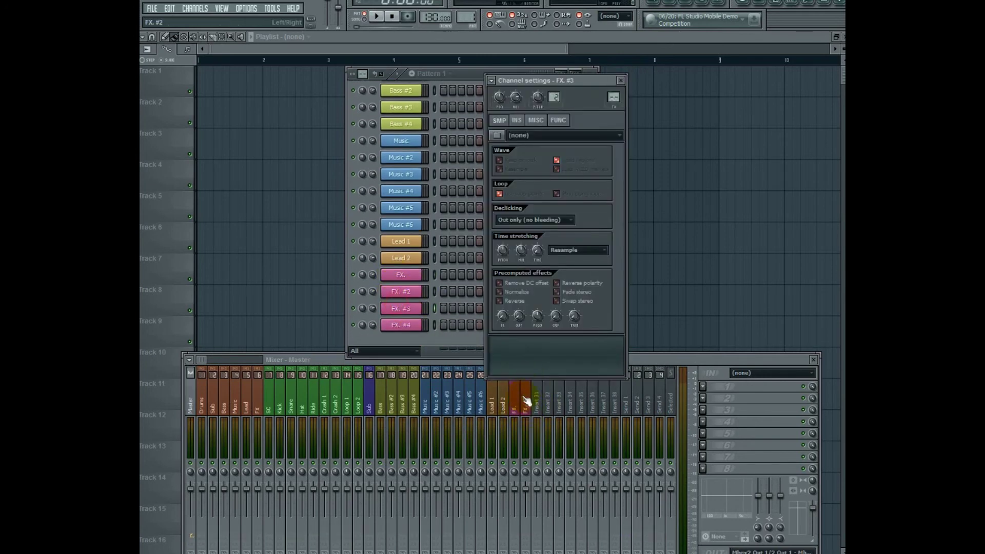
pyautogui.hotkey('ctrl', 'l')
pyautogui.click(401, 325)
pyautogui.click(558, 408)
pyautogui.hotkey('ctrl', 'l')
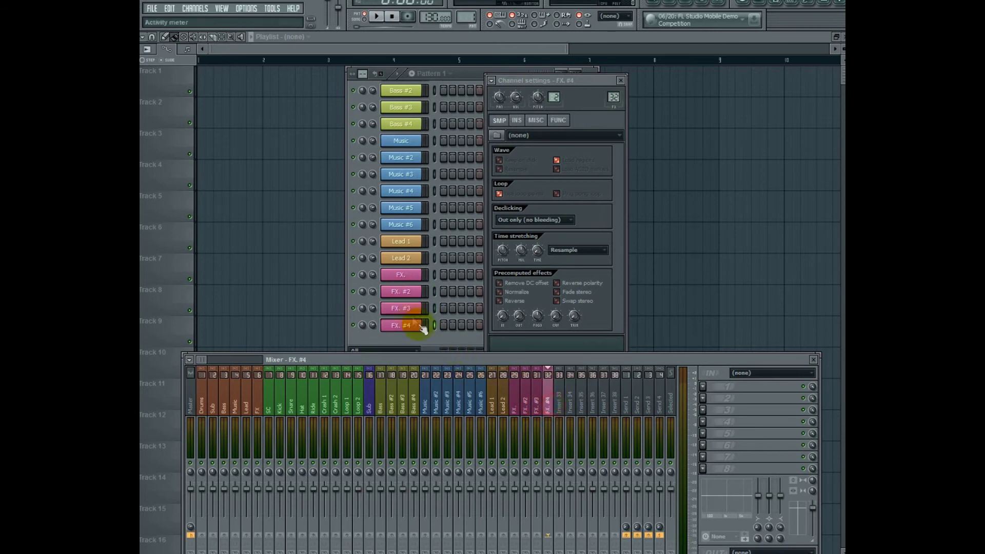
# - Route the FX and FX #2 inserts into the FX bus instead of Master
pyautogui.click(517, 405)
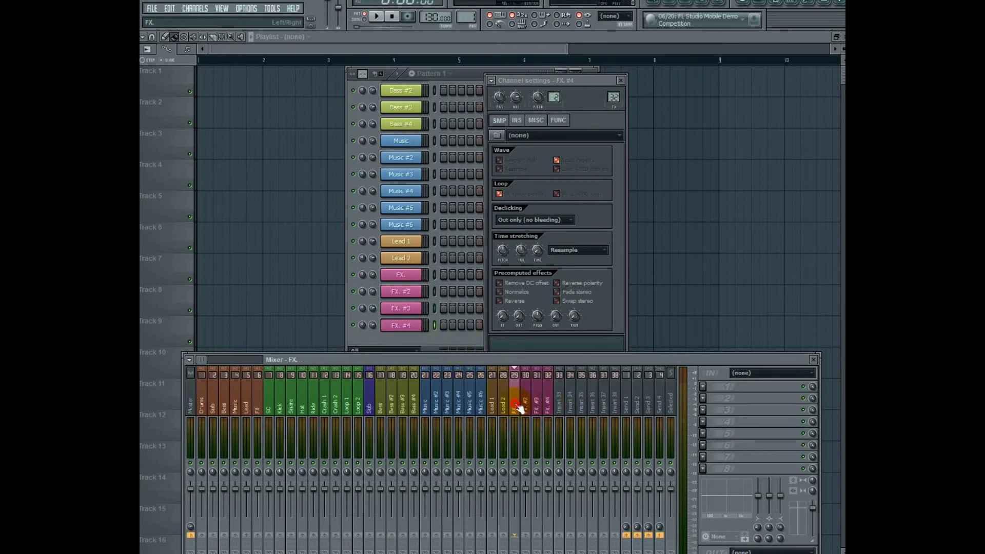
pyautogui.click(191, 535)
pyautogui.click(235, 534)
pyautogui.click(247, 534)
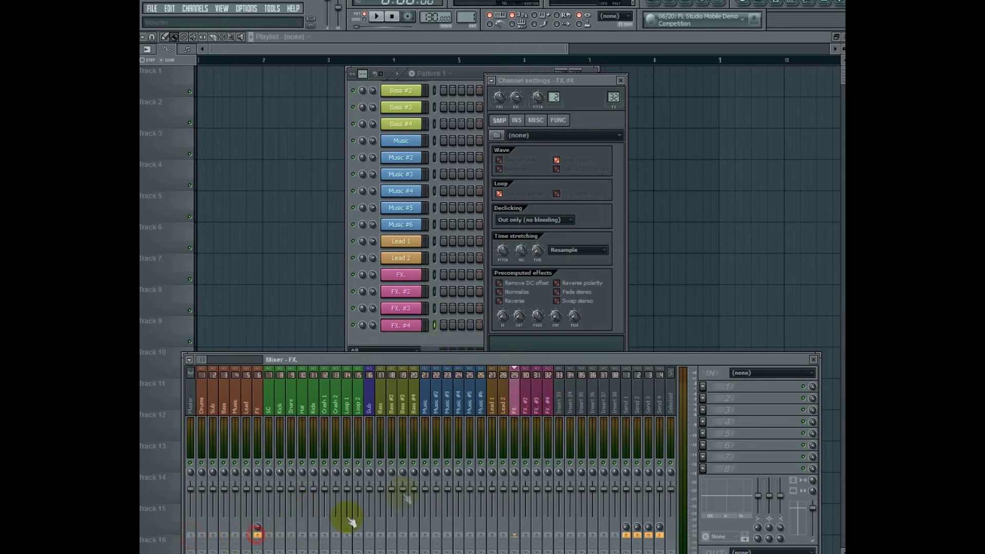
pyautogui.click(525, 405)
pyautogui.click(190, 535)
pyautogui.click(258, 535)
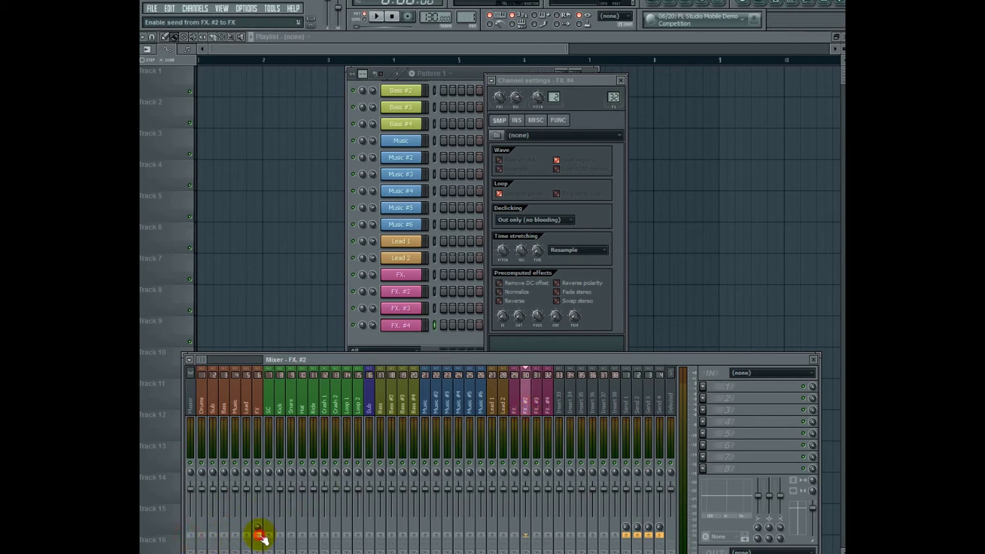
# - Route FX #3 and FX #4 into the FX bus and close the FX #4 channel settings
pyautogui.click(542, 409)
pyautogui.click(190, 534)
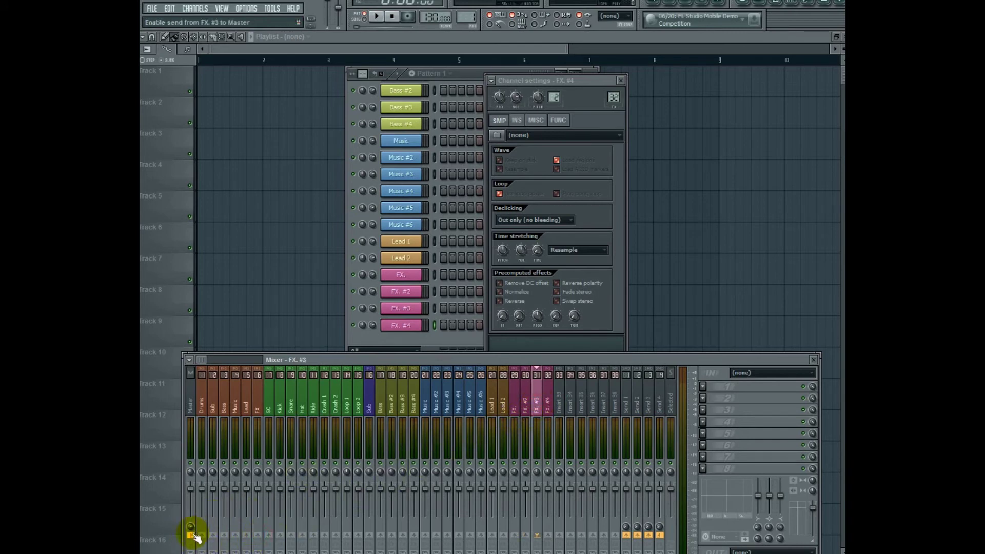
pyautogui.click(257, 534)
pyautogui.click(547, 403)
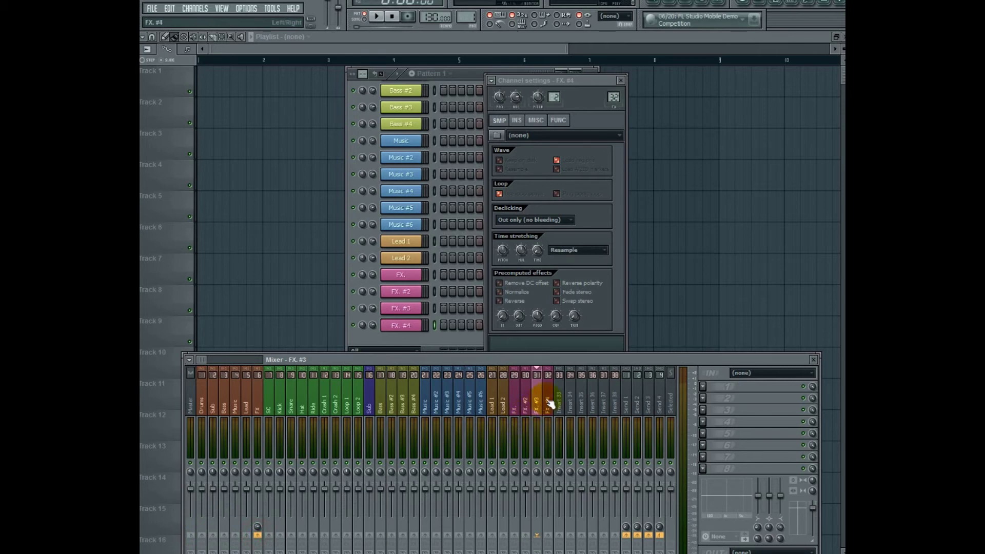
pyautogui.click(190, 535)
pyautogui.click(261, 535)
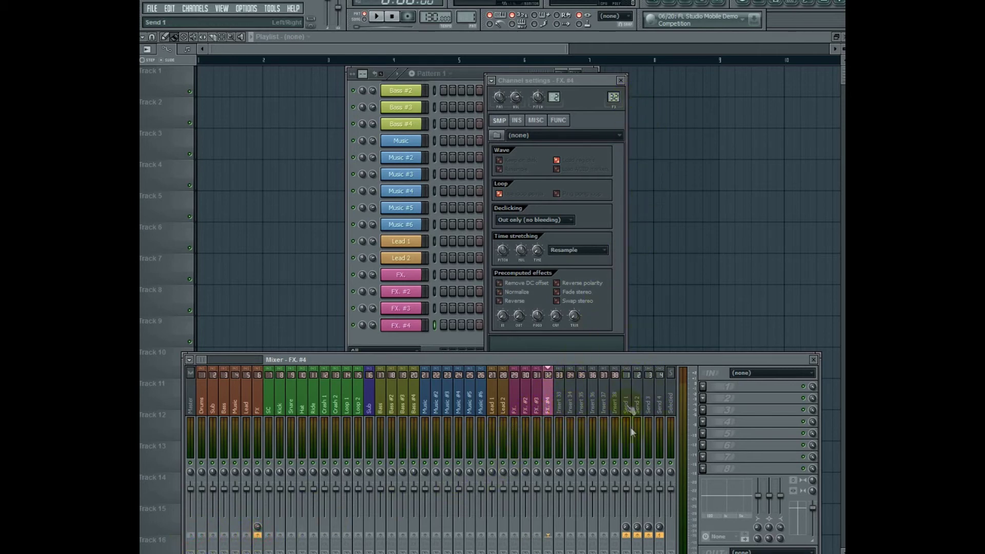
pyautogui.click(621, 81)
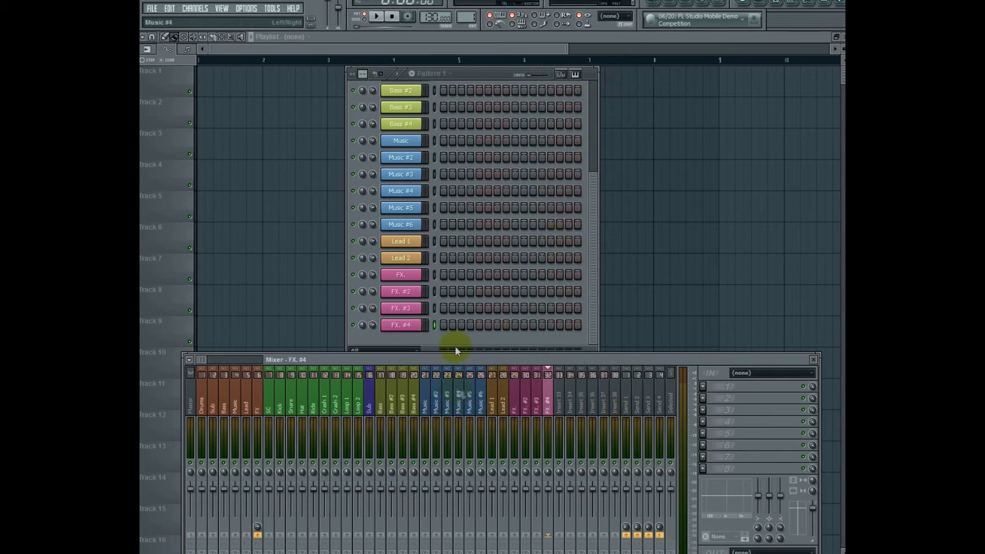
# - Enable the Kick insert's send to the SC track
pyautogui.click(268, 405)
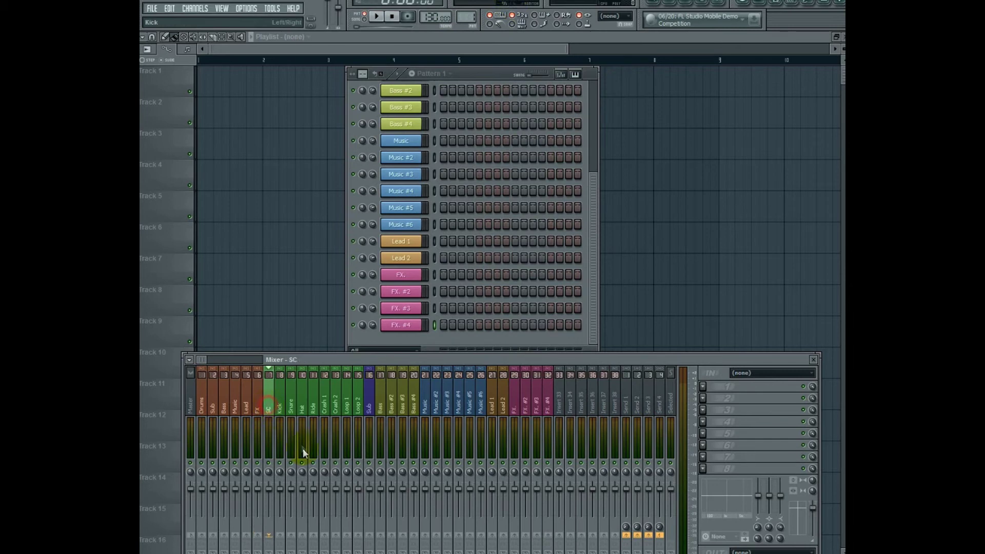
pyautogui.click(283, 437)
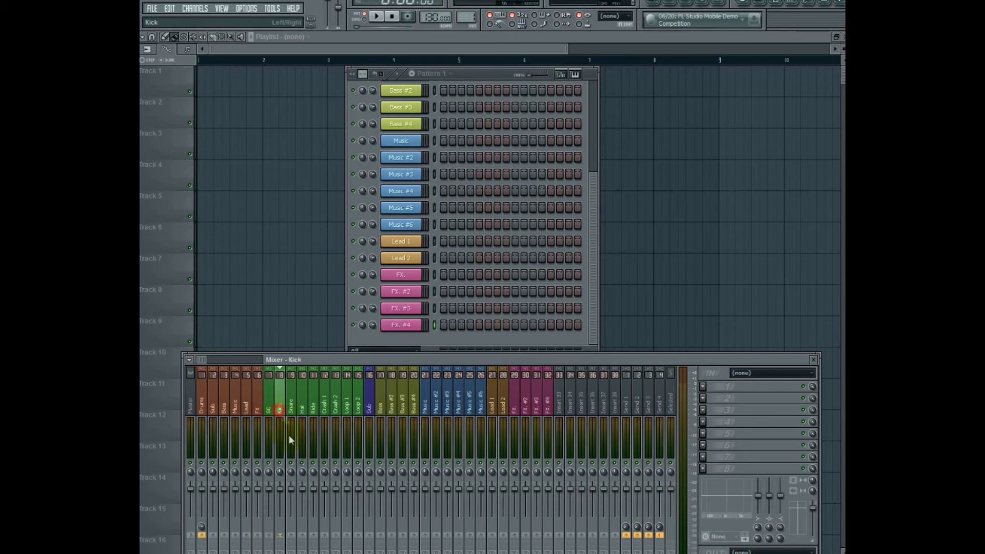
pyautogui.click(270, 536)
# - Load Fruity Limiter into the first effect slot of the Sub track
pyautogui.click(272, 420)
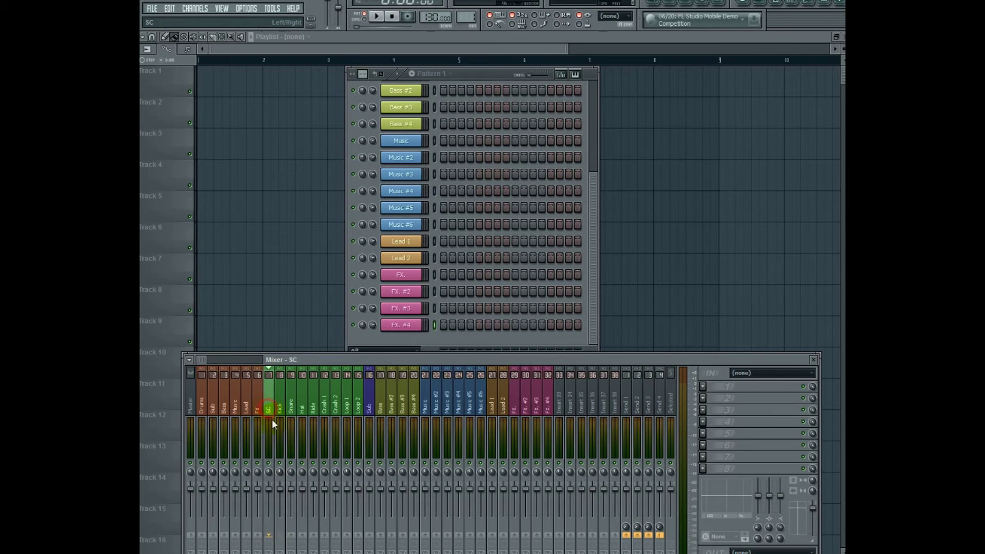
pyautogui.click(370, 409)
pyautogui.click(703, 389)
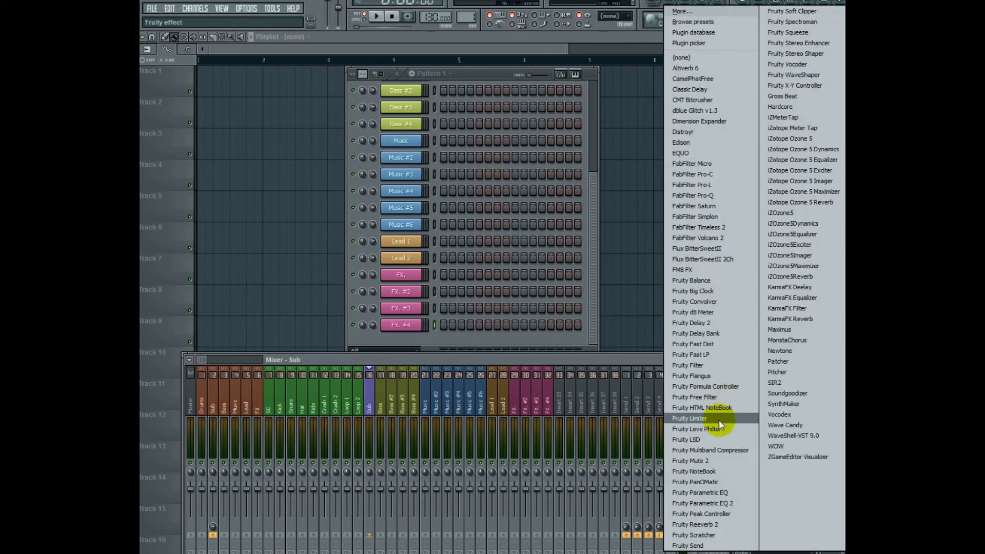
pyautogui.click(716, 418)
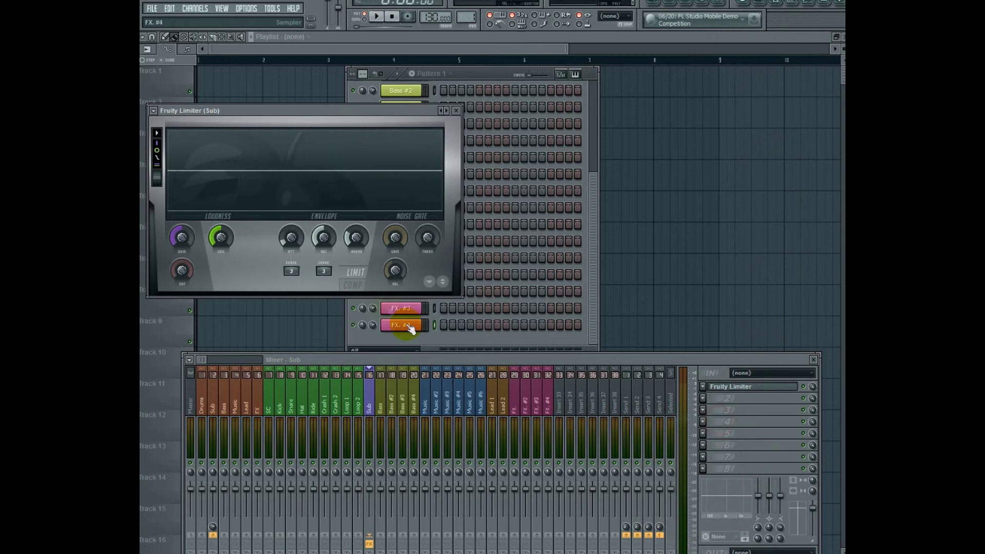
# - Sidechain SC to Sub, with the limiter in COMP mode using SC as sidechain input
pyautogui.click(272, 409)
pyautogui.rightClick(371, 533)
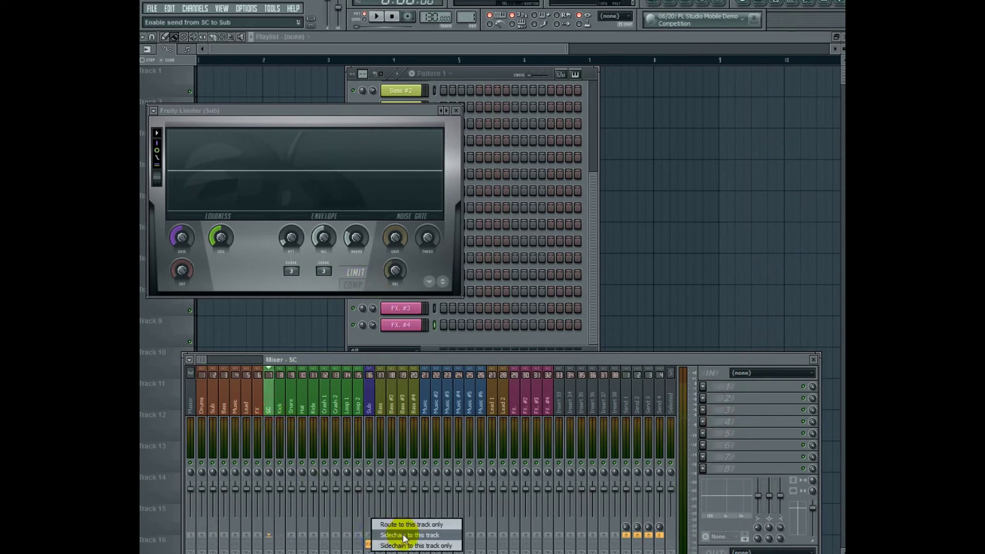
pyautogui.click(392, 535)
pyautogui.click(353, 280)
pyautogui.click(323, 273)
pyautogui.click(336, 291)
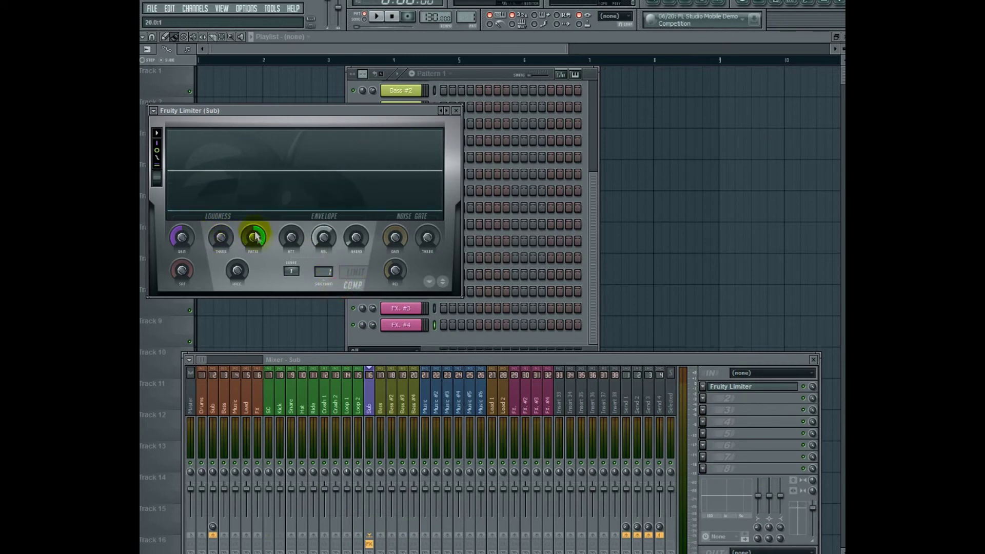
pyautogui.click(458, 112)
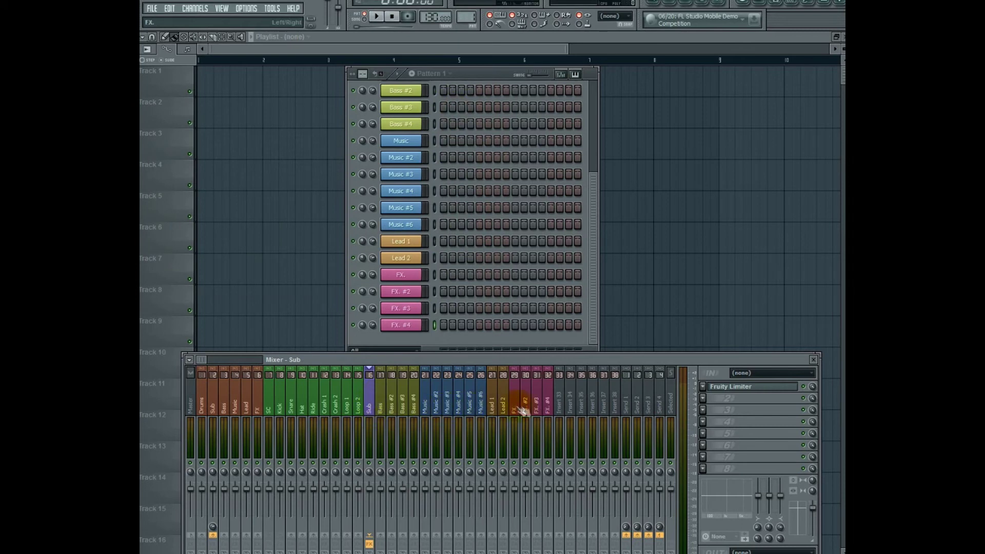
# - Rename Send 1 to Verb1 and Send 2 to Verb2
pyautogui.click(624, 410)
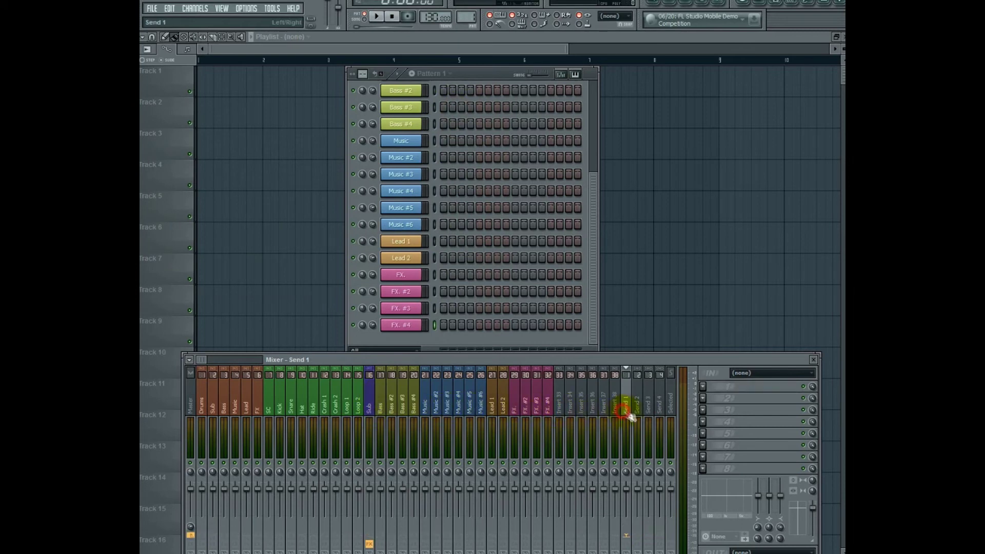
pyautogui.doubleClick(629, 413)
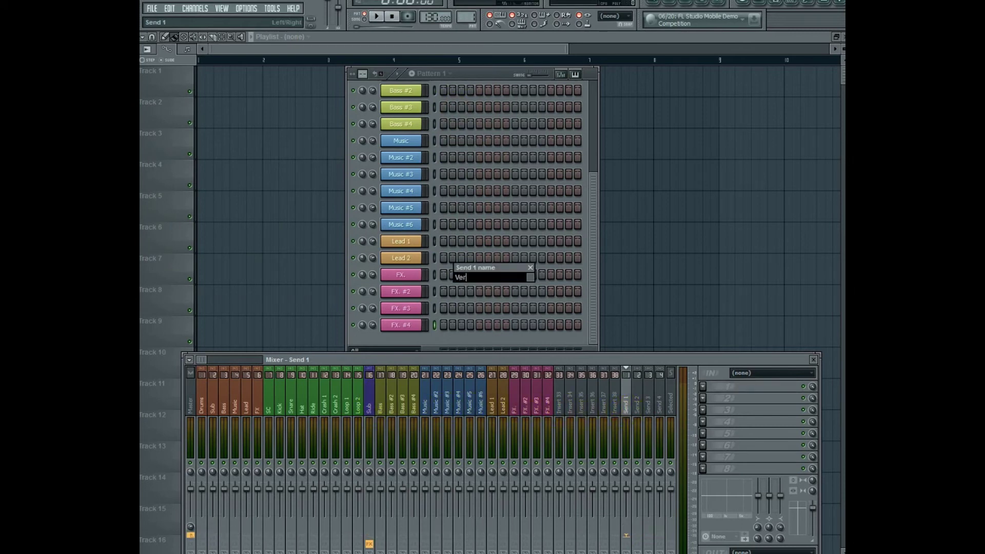
pyautogui.write('Verb1')
pyautogui.press('Return')
pyautogui.click(639, 411)
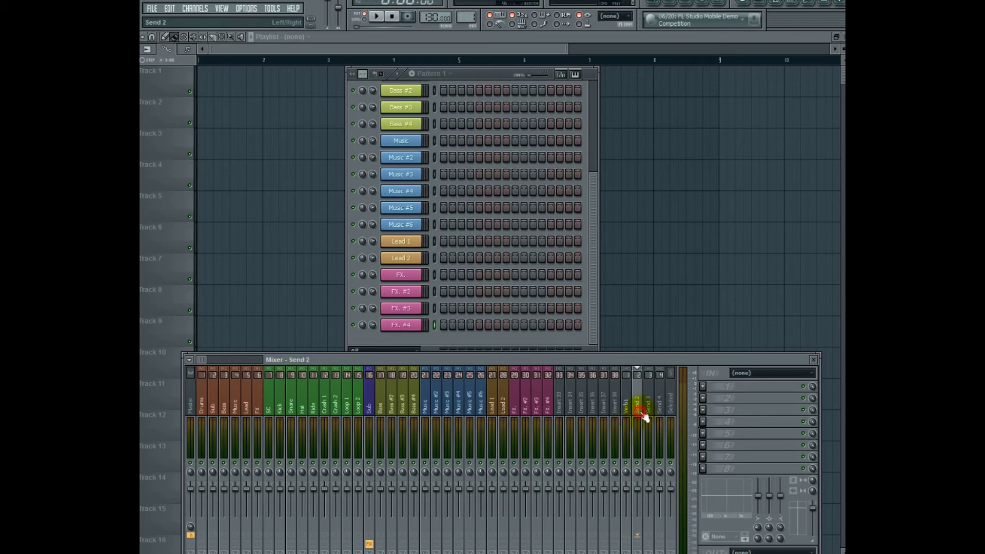
pyautogui.doubleClick(641, 415)
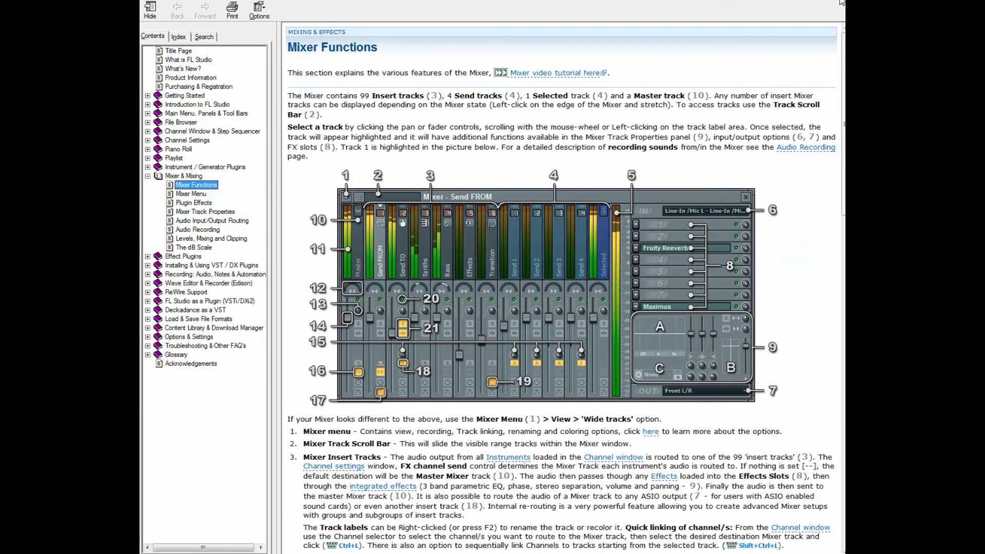
# - Rename Send 3 to Dlay1 and Send 4 to Dlay2
pyautogui.click(658, 401)
pyautogui.doubleClick(650, 409)
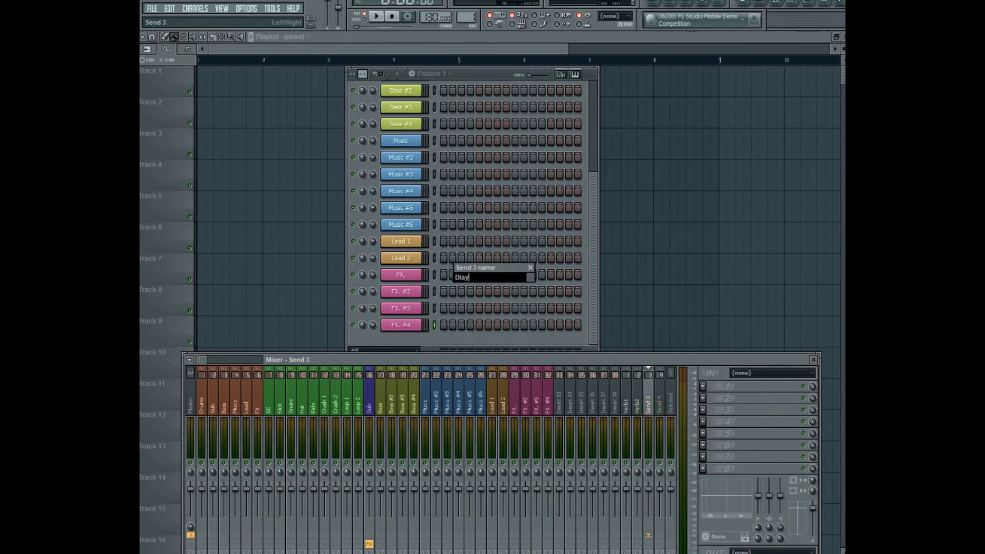
pyautogui.write('Dlay1')
pyautogui.press('Return')
pyautogui.doubleClick(662, 408)
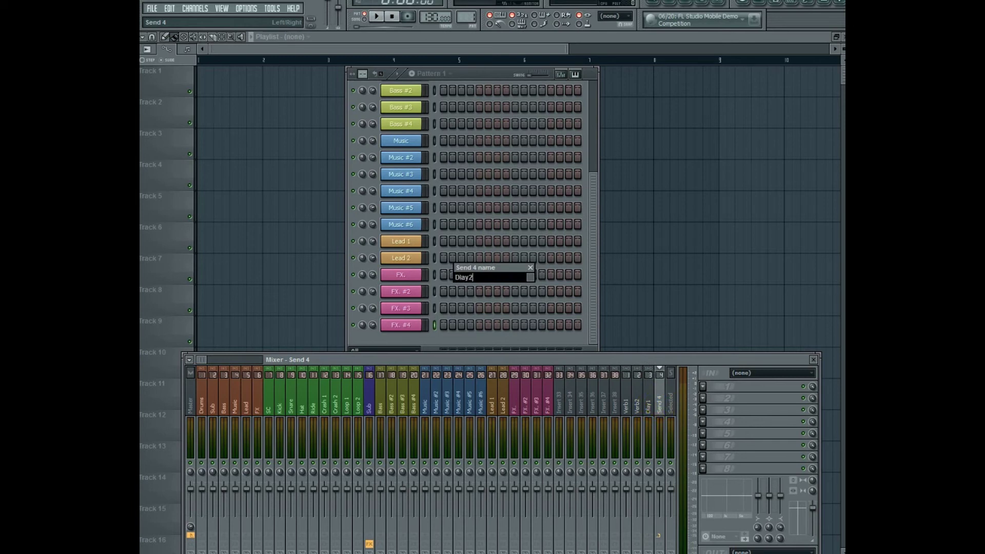
pyautogui.press('Return')
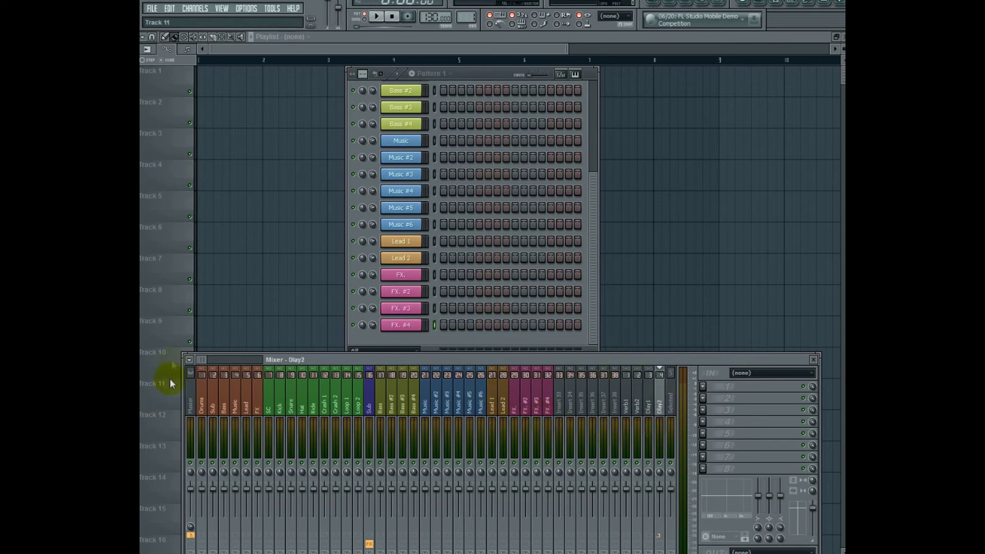
# - Move the mixer selection from SC across to Bass and scroll the channel rack to the top
pyautogui.click(268, 410)
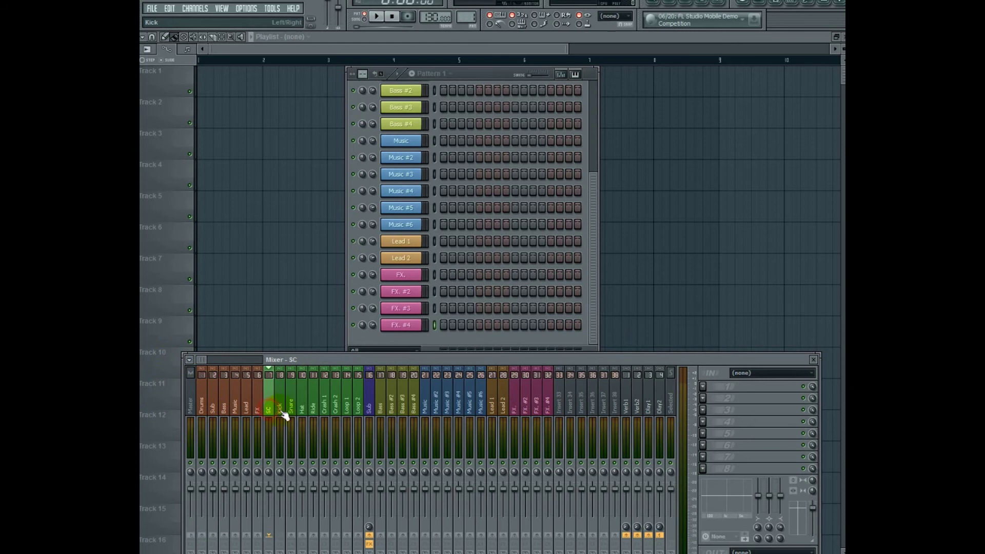
pyautogui.moveTo(285, 414); pyautogui.dragTo(564, 418)
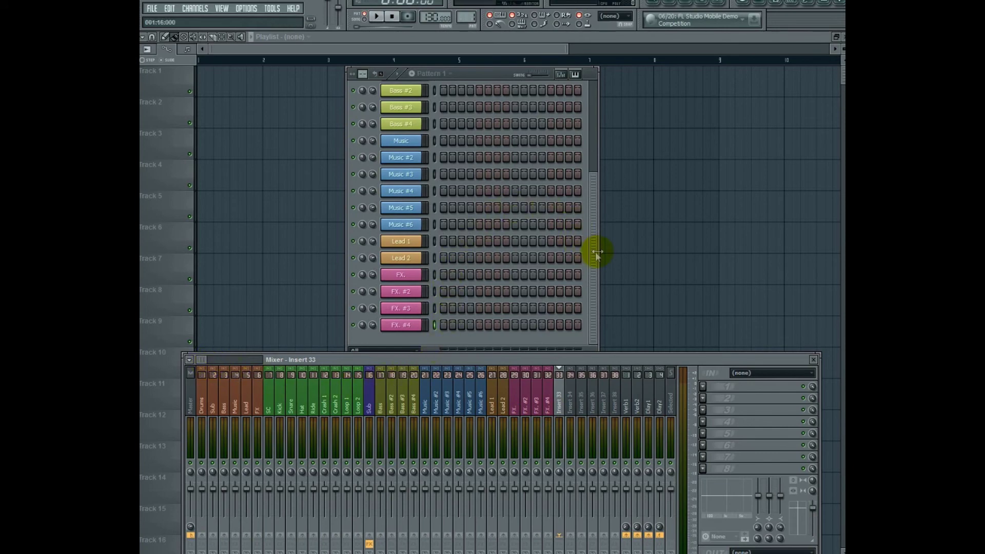
pyautogui.moveTo(597, 253); pyautogui.dragTo(594, 92)
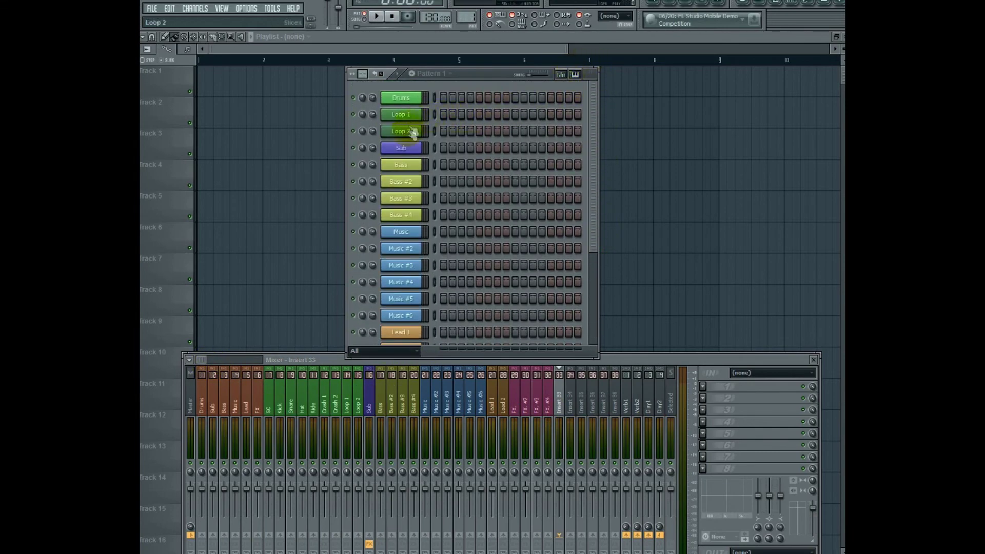
pyautogui.moveTo(593, 196); pyautogui.dragTo(607, 321)
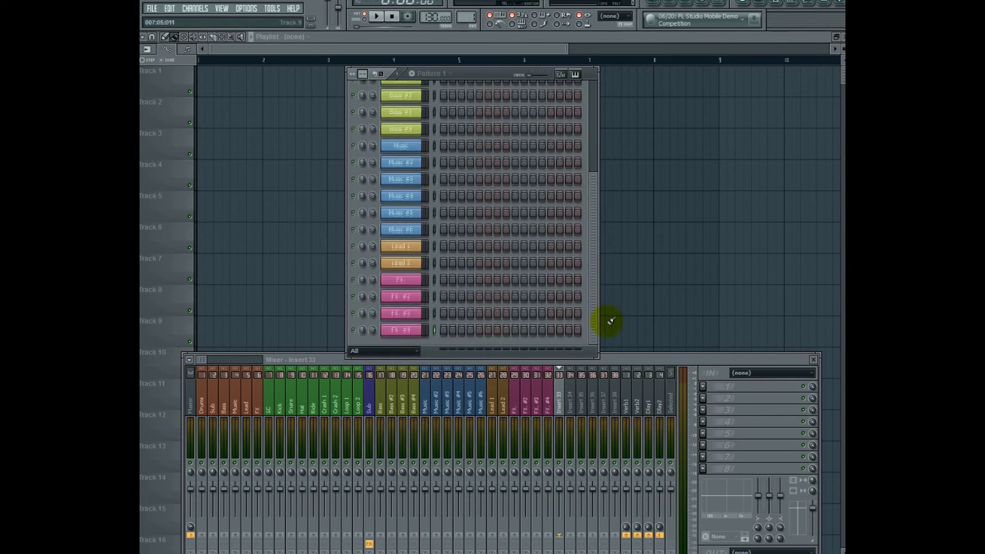
pyautogui.click(324, 360)
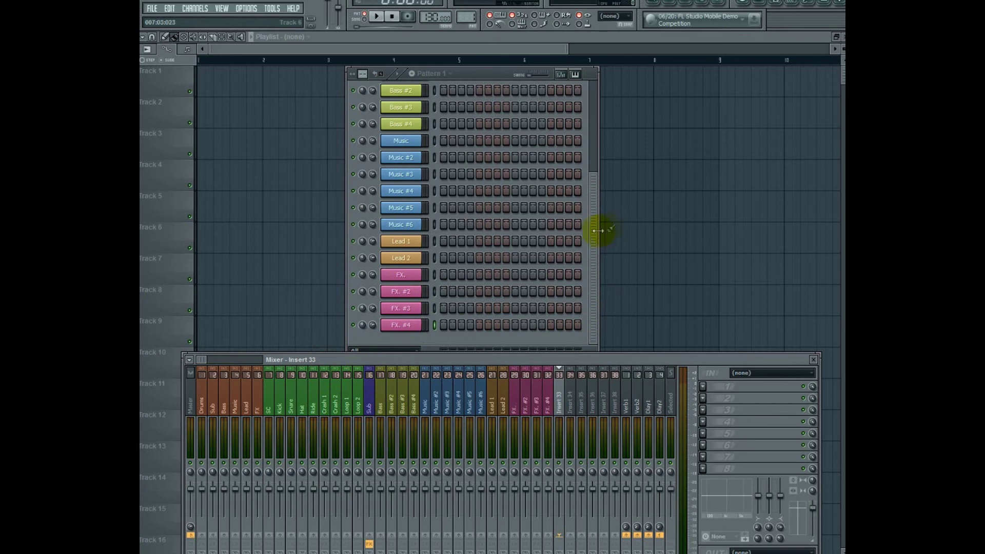
pyautogui.moveTo(598, 230); pyautogui.dragTo(610, 93)
# - Open the Drums channel's FPC settings, try a few pads, and raise the Mixer window higher
pyautogui.click(403, 98)
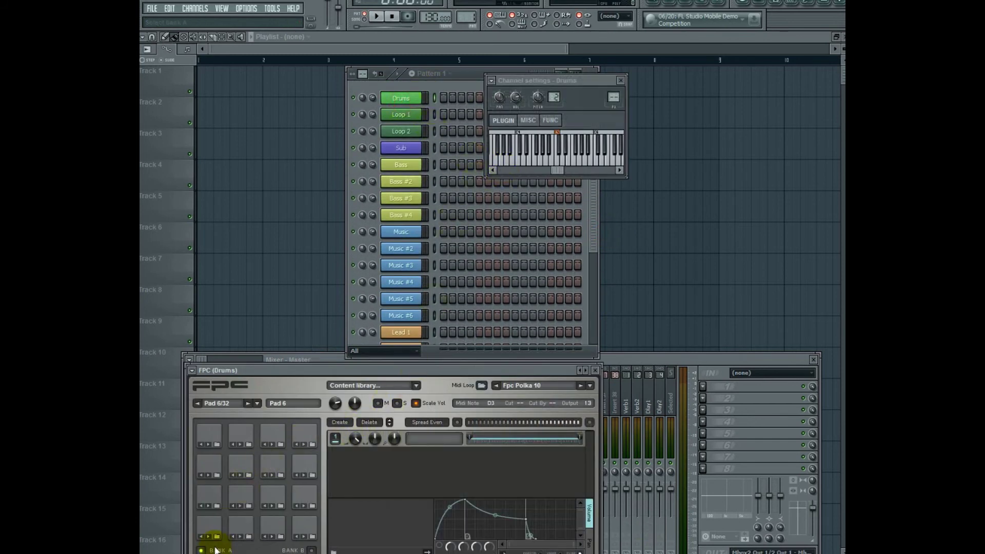
pyautogui.click(208, 527)
pyautogui.click(270, 527)
pyautogui.click(248, 500)
pyautogui.click(611, 376)
pyautogui.moveTo(629, 359); pyautogui.dragTo(642, 302)
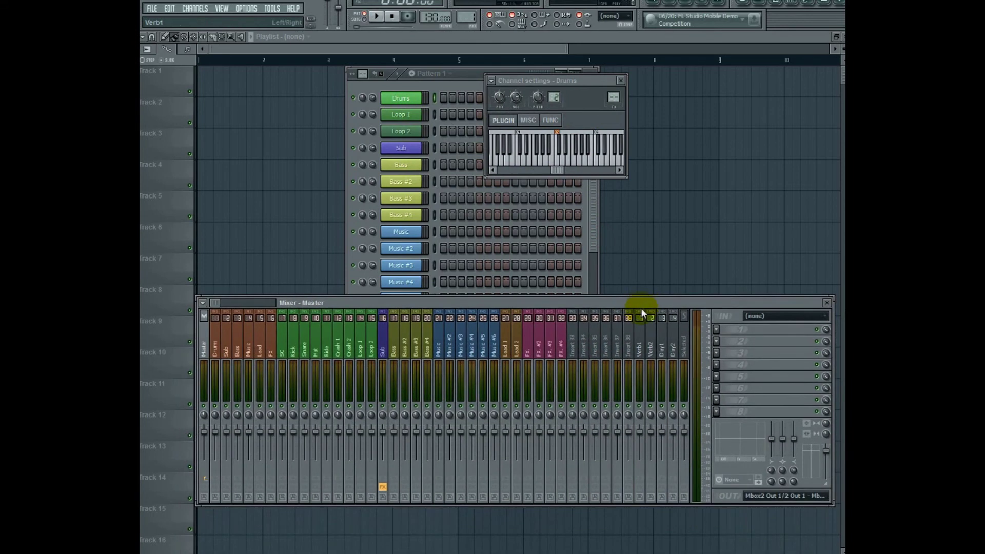
# - Load Flux BitterSweet II and then Fruity Limiter into the SC track's first two slots
pyautogui.click(285, 349)
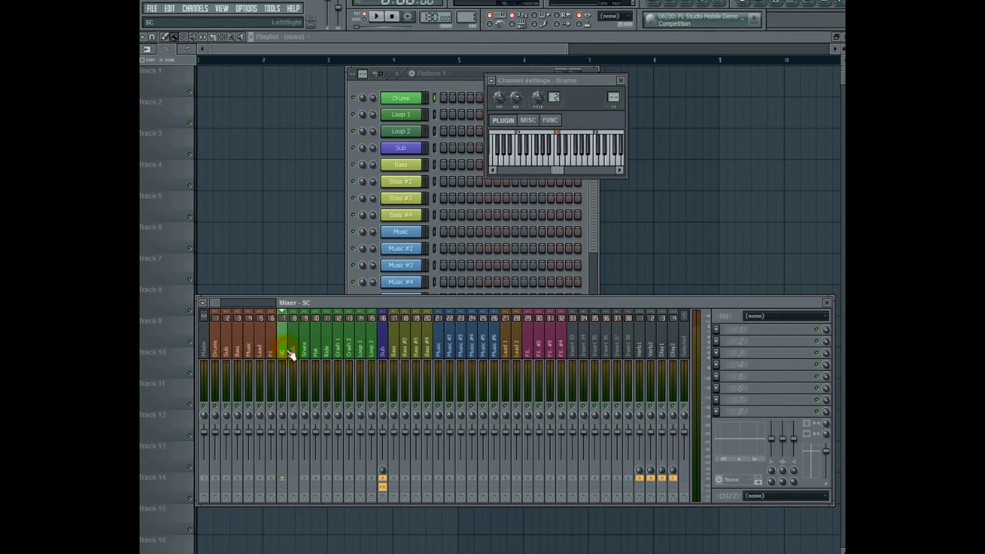
pyautogui.click(711, 328)
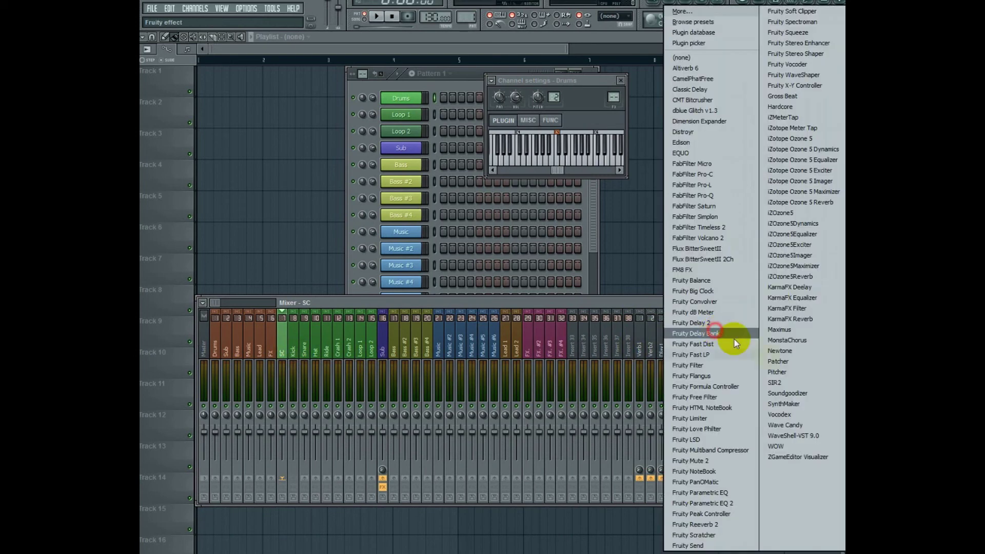
pyautogui.click(708, 249)
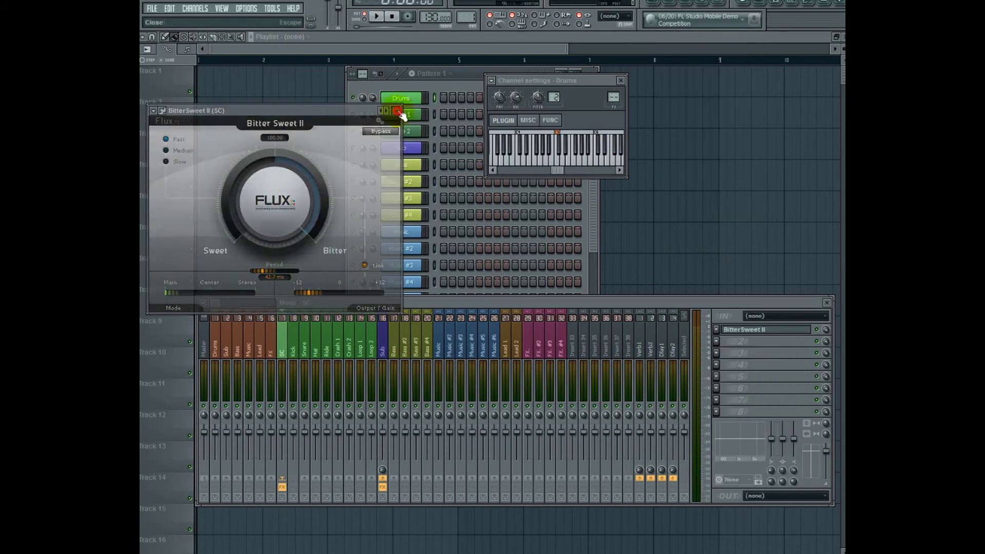
pyautogui.click(402, 115)
pyautogui.click(718, 342)
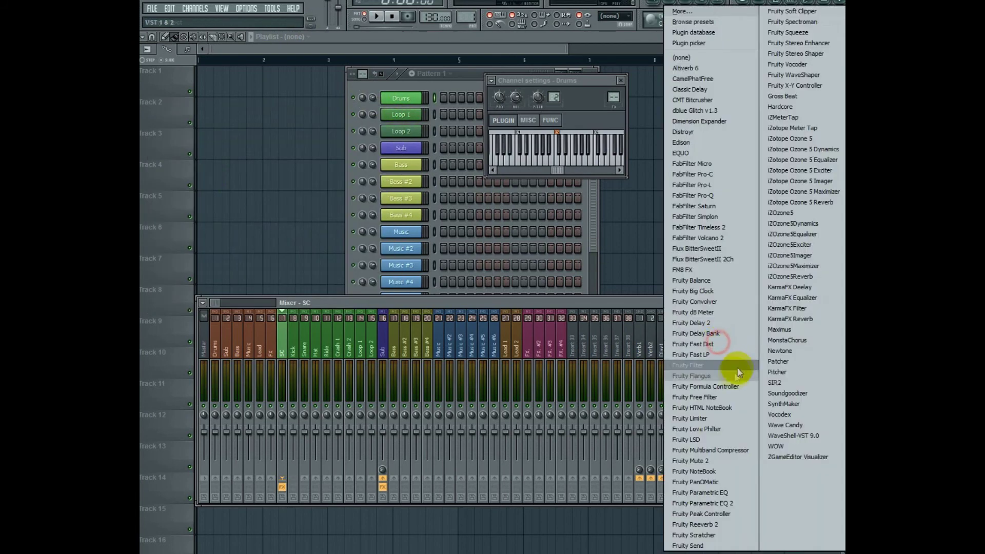
pyautogui.click(723, 419)
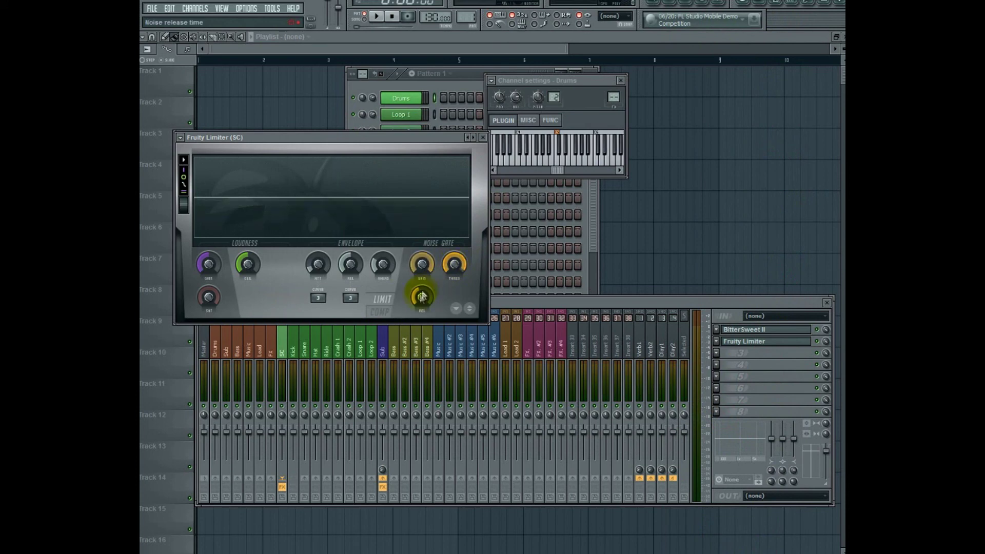
# - Lower the Fruity Limiter noise gate gain on SC and close the plugin
pyautogui.moveTo(421, 264); pyautogui.dragTo(421, 287)
pyautogui.click(433, 296)
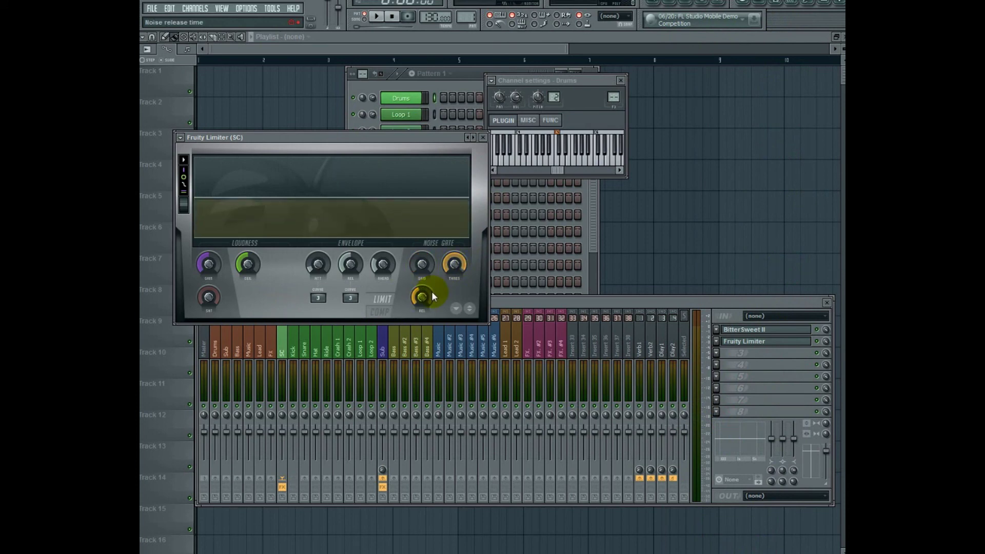
pyautogui.click(483, 137)
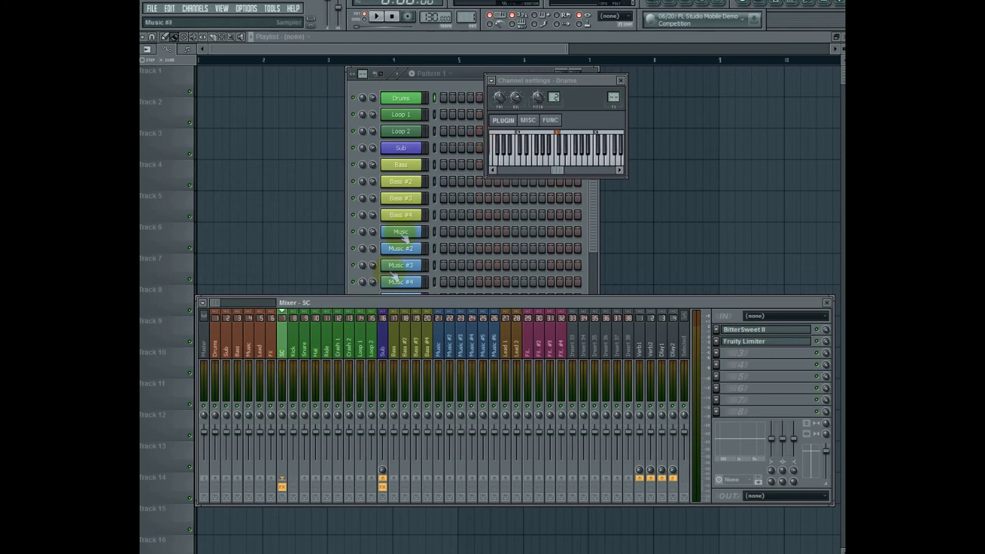
# - Open the Drums FPC plugin, move it up, and select the first pad
pyautogui.click(402, 97)
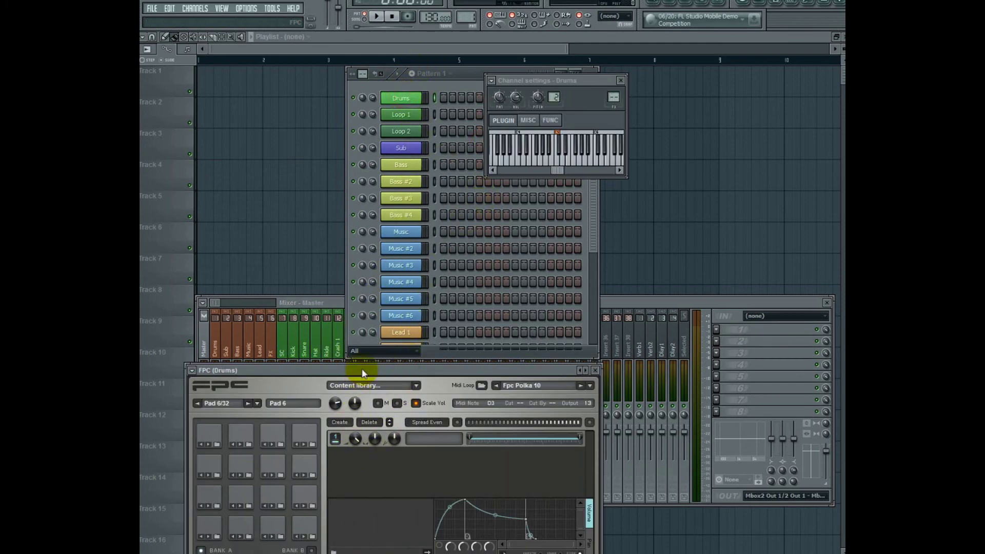
pyautogui.moveTo(361, 370); pyautogui.dragTo(525, 109)
pyautogui.click(376, 273)
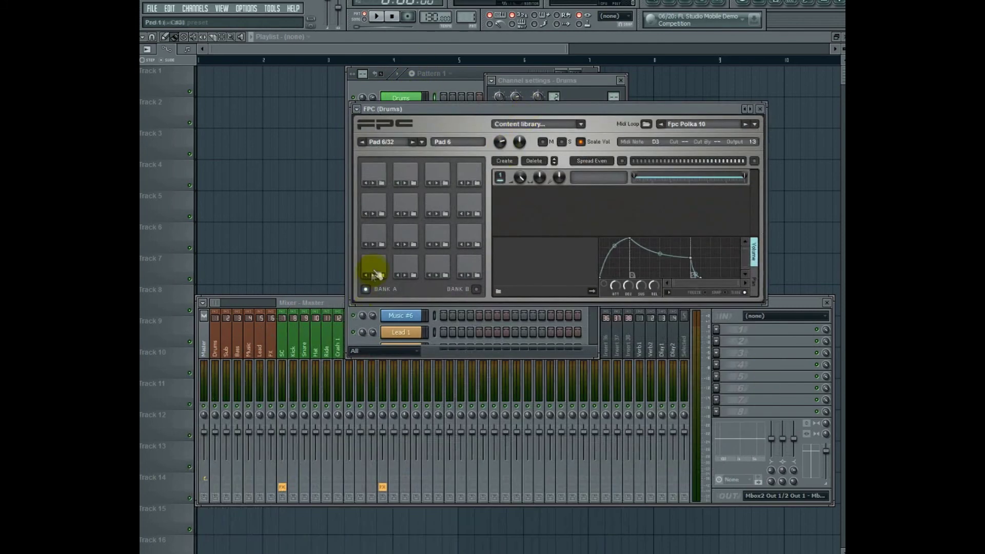
# - Load VEH2 Soft Kicks - 023 from the browser onto FPC pad 1 and audition it
pyautogui.click(691, 6)
pyautogui.click(209, 213)
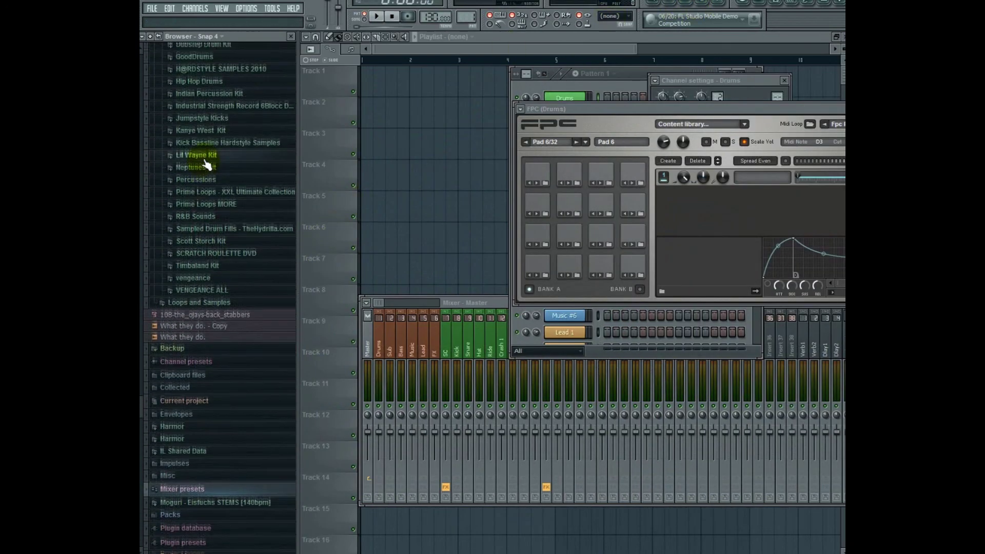
pyautogui.scroll(6, 208, 164)
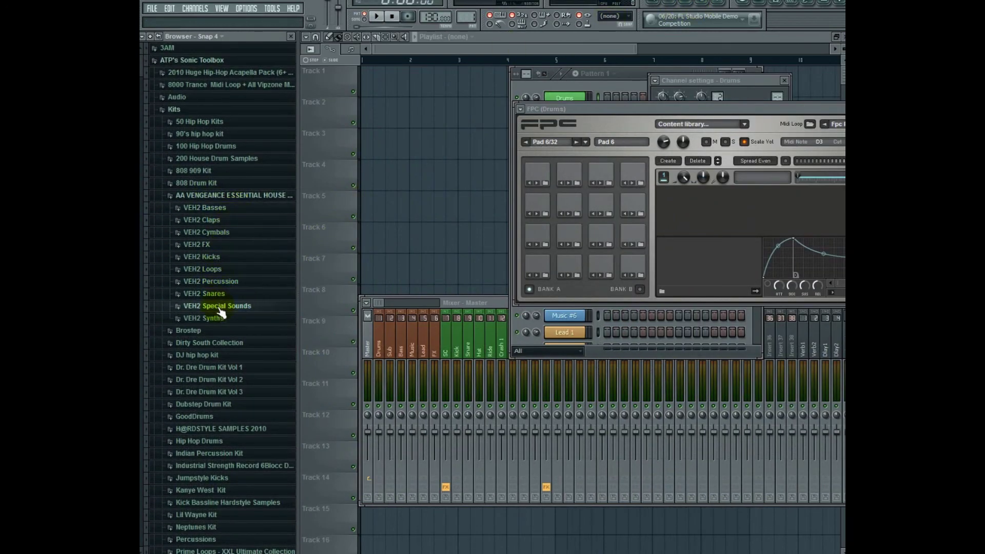
pyautogui.click(218, 257)
pyautogui.click(228, 303)
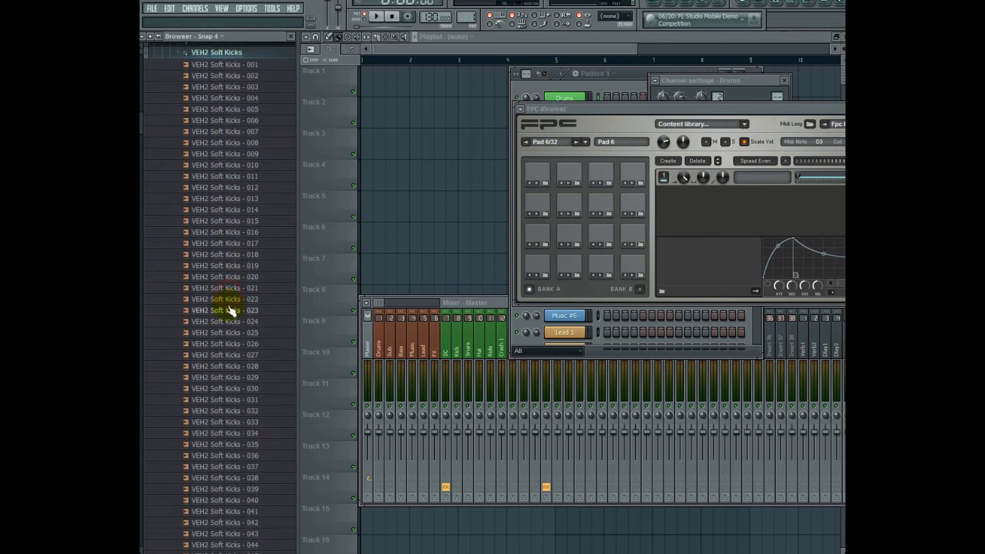
pyautogui.moveTo(231, 311); pyautogui.dragTo(534, 264)
pyautogui.click(545, 265)
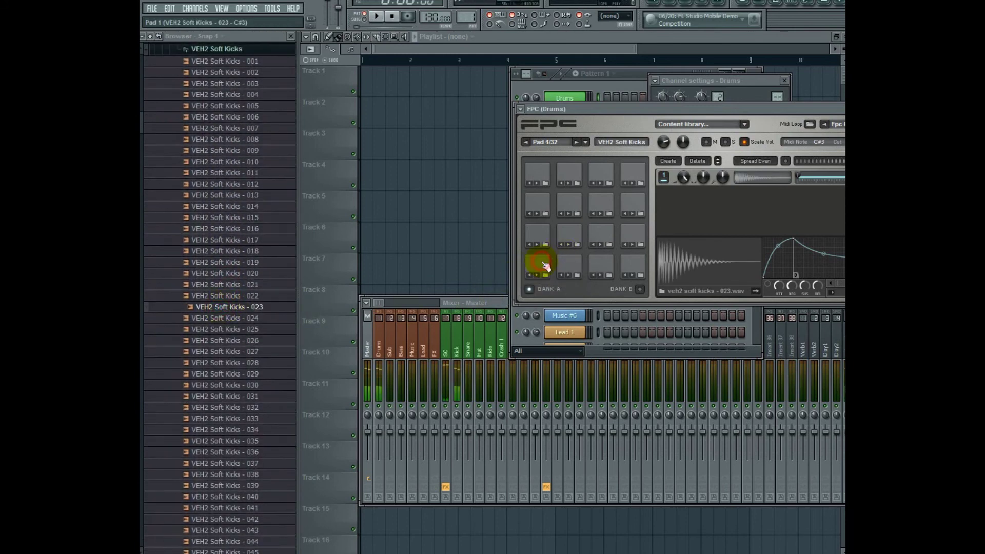
pyautogui.click(291, 36)
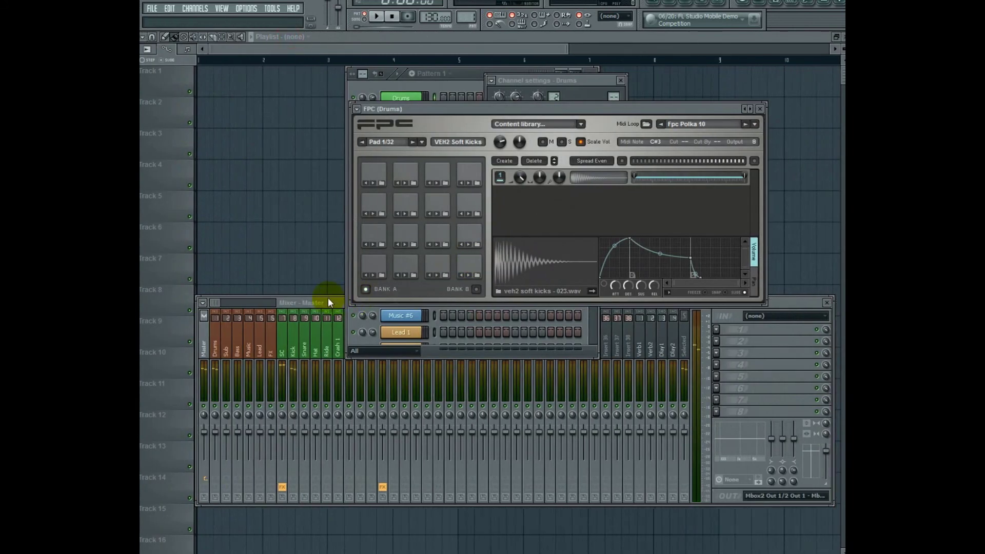
pyautogui.click(328, 299)
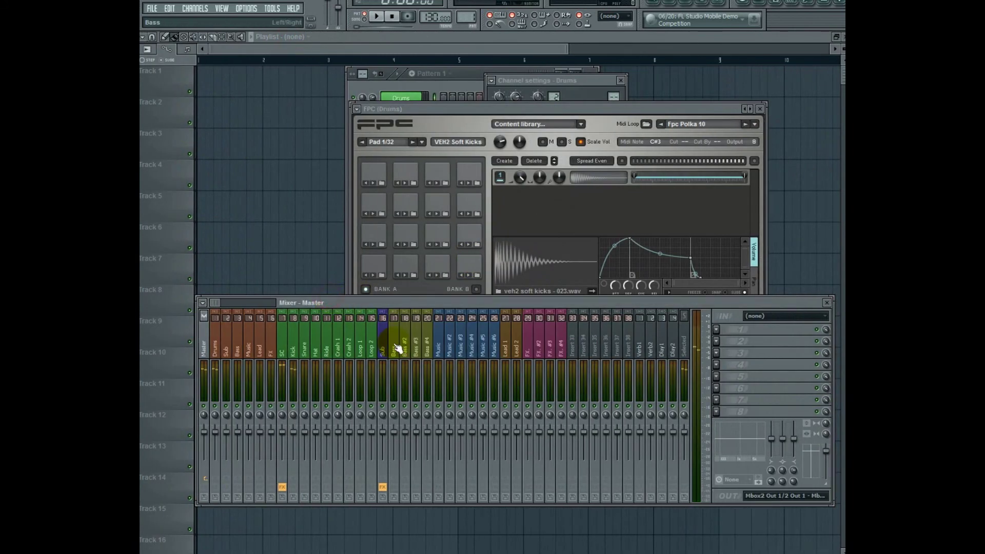
pyautogui.click(448, 96)
# - Draw a long Sub note in Pattern 1 and place Pattern 1 on playlist Track 1
pyautogui.rightClick(410, 146)
pyautogui.click(452, 157)
pyautogui.click(167, 359)
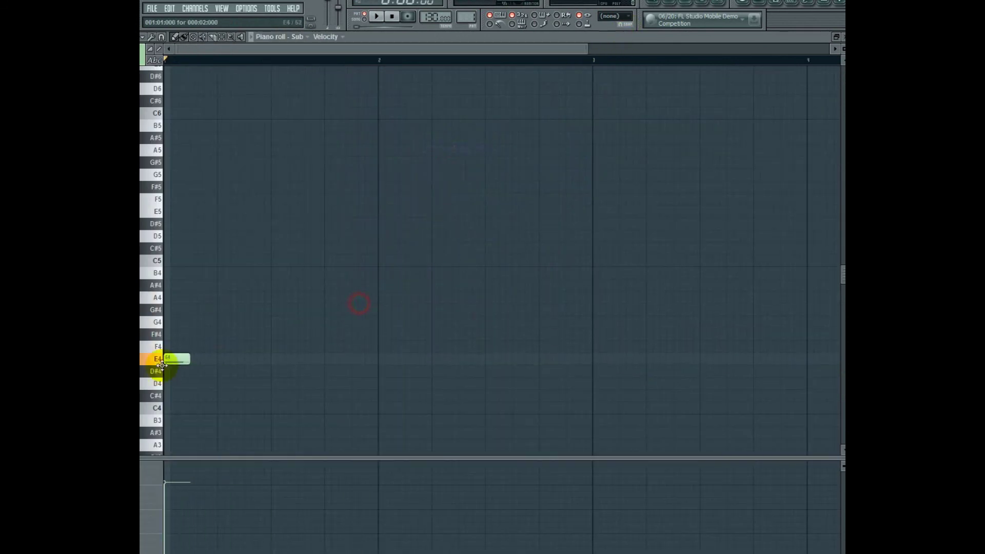
pyautogui.moveTo(162, 365); pyautogui.dragTo(591, 398)
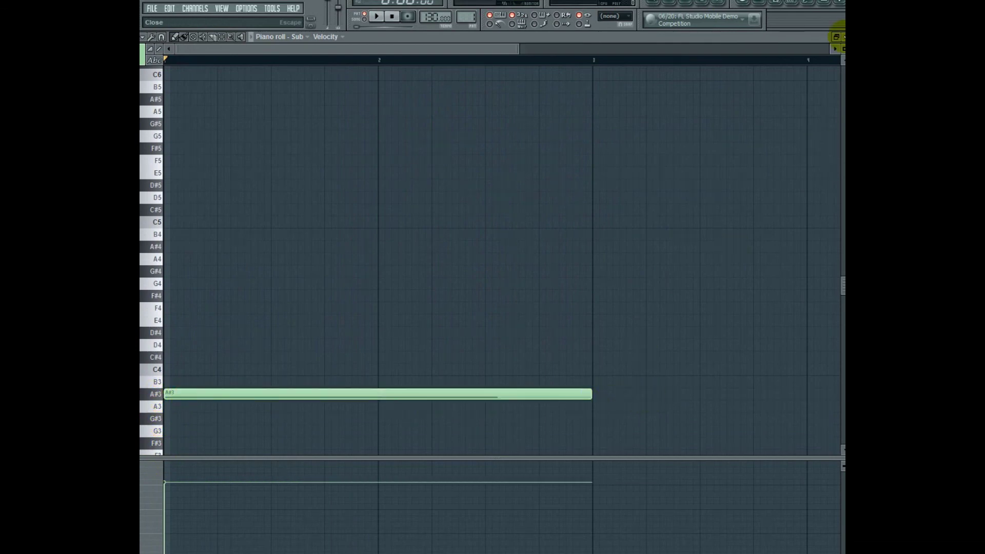
pyautogui.click(843, 37)
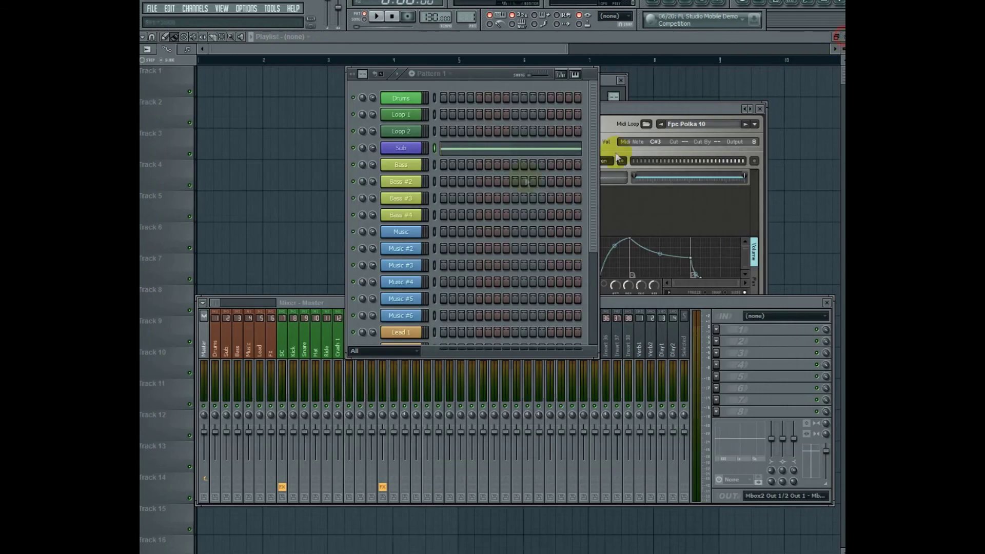
pyautogui.click(211, 79)
pyautogui.click(260, 84)
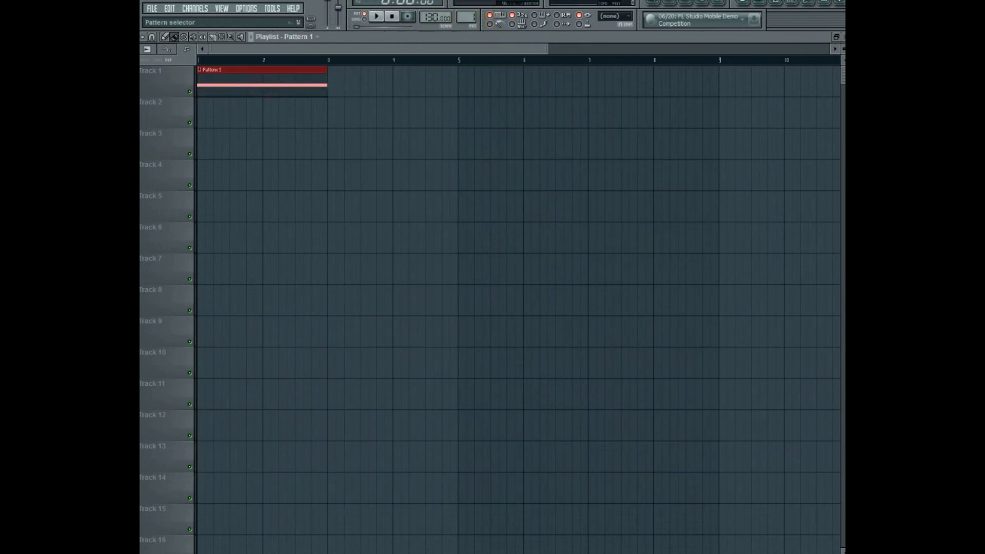
# - Draw four short kick notes in the Drums piano roll for Pattern 2
pyautogui.click(656, 7)
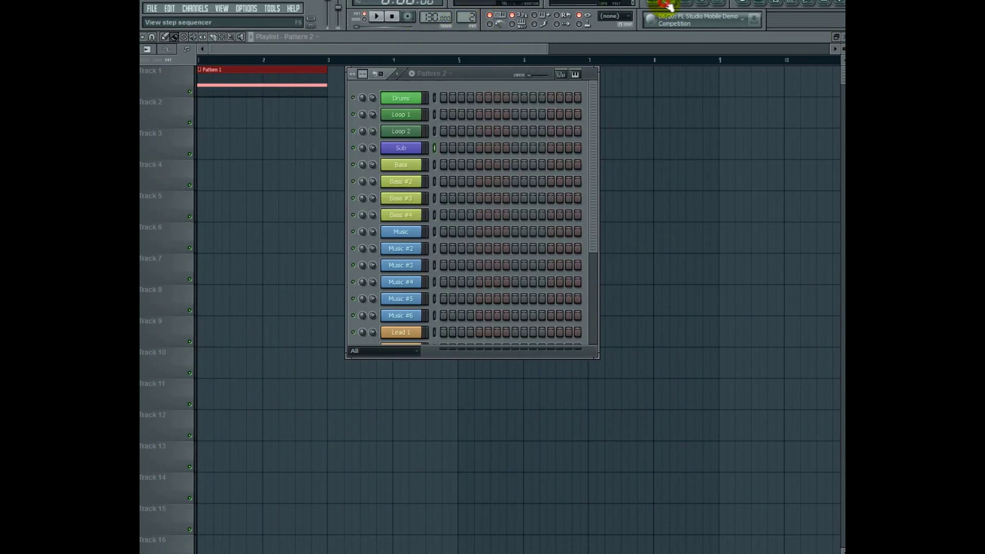
pyautogui.click(452, 96)
pyautogui.click(189, 260)
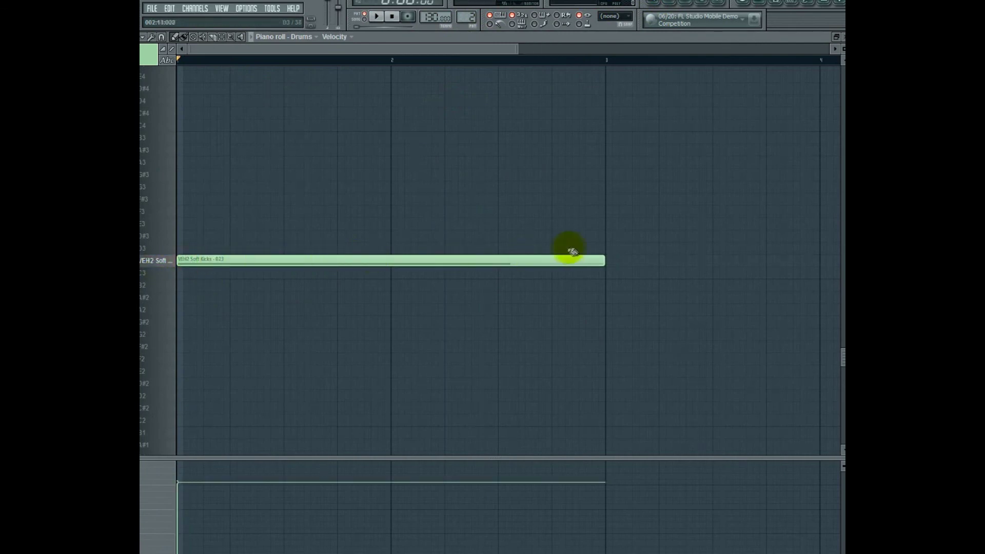
pyautogui.moveTo(610, 264); pyautogui.dragTo(200, 286)
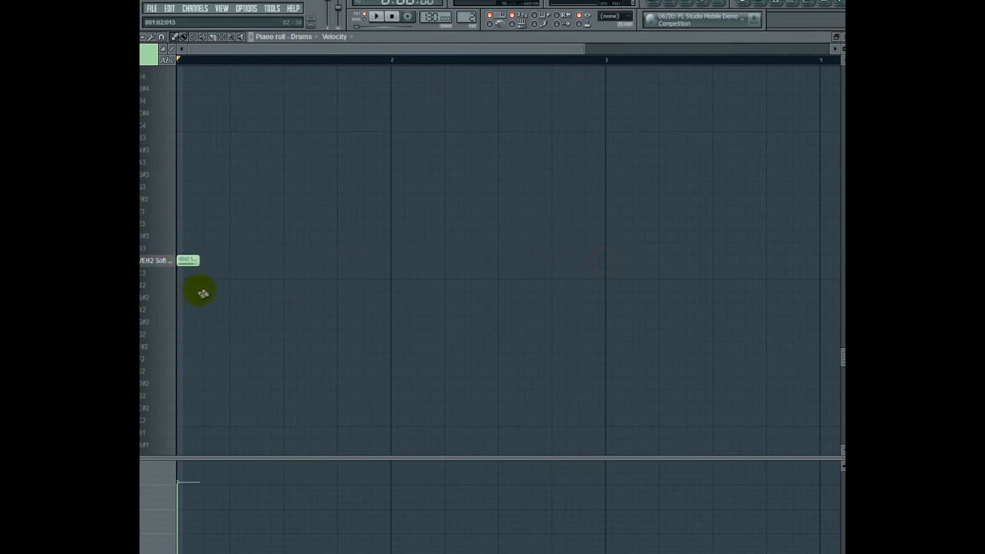
pyautogui.click(231, 259)
pyautogui.click(286, 260)
pyautogui.click(339, 260)
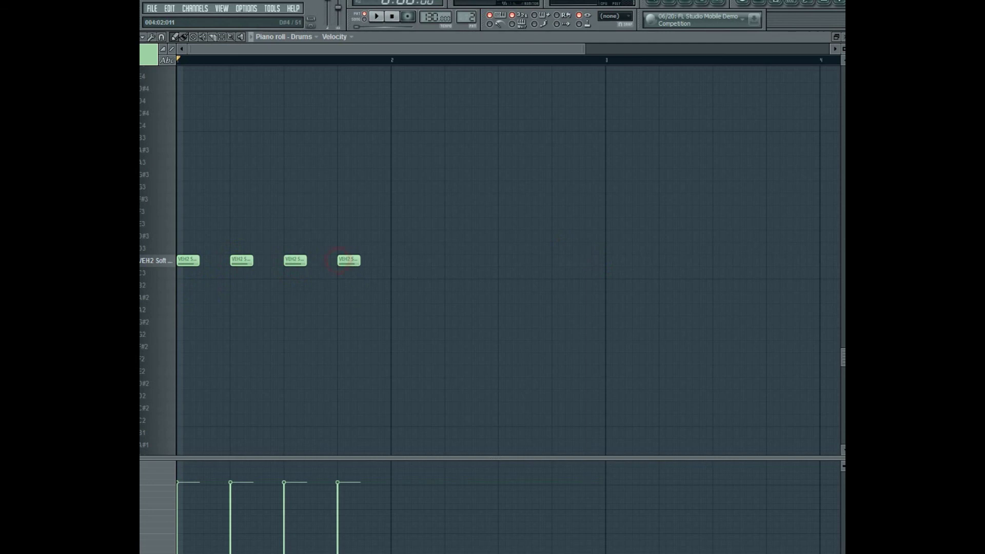
pyautogui.click(843, 37)
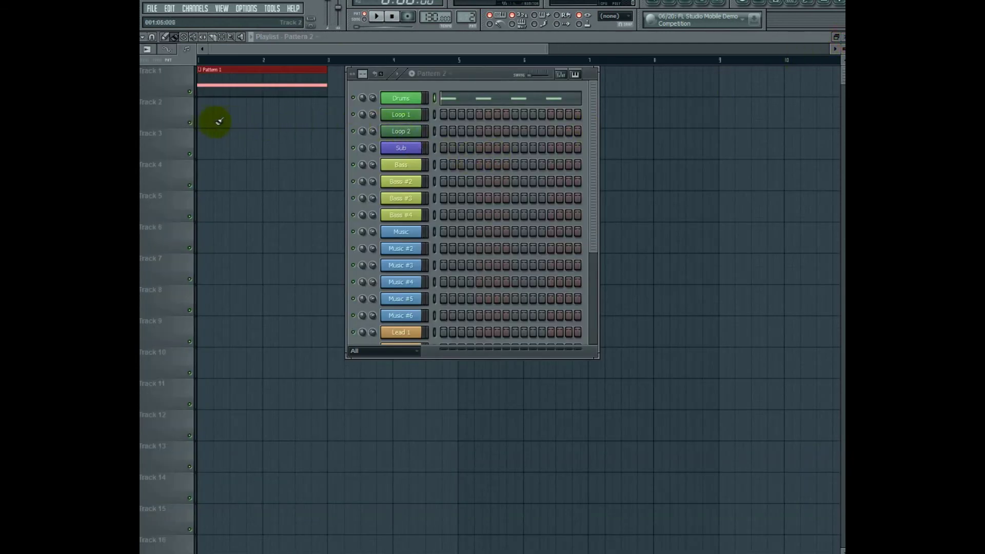
# - Place two Pattern 2 clips on playlist Track 2 and start playback
pyautogui.click(219, 121)
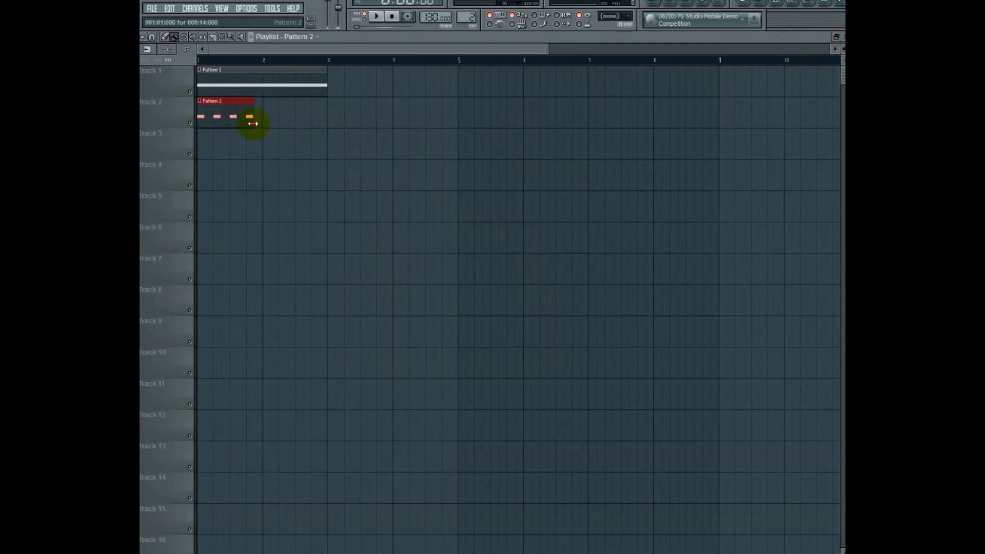
pyautogui.moveTo(277, 118); pyautogui.dragTo(298, 120)
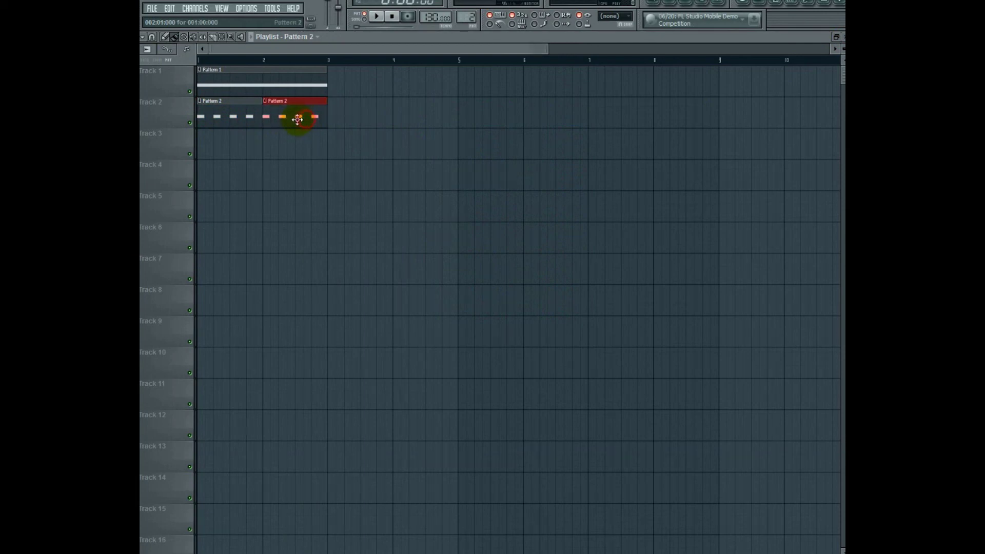
pyautogui.press('space')
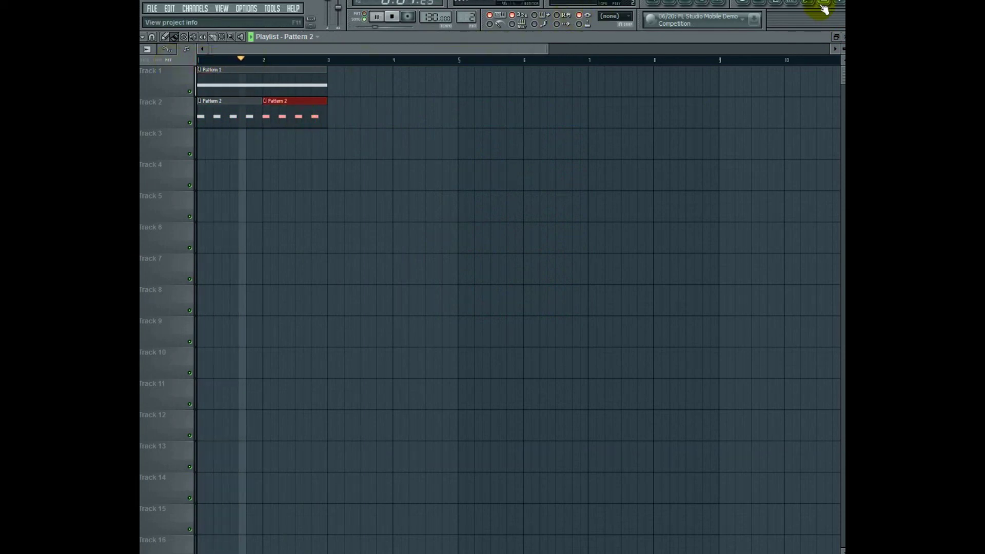
# - Show the mixer with the SC insert's effects visible, then stop playback
pyautogui.click(715, 5)
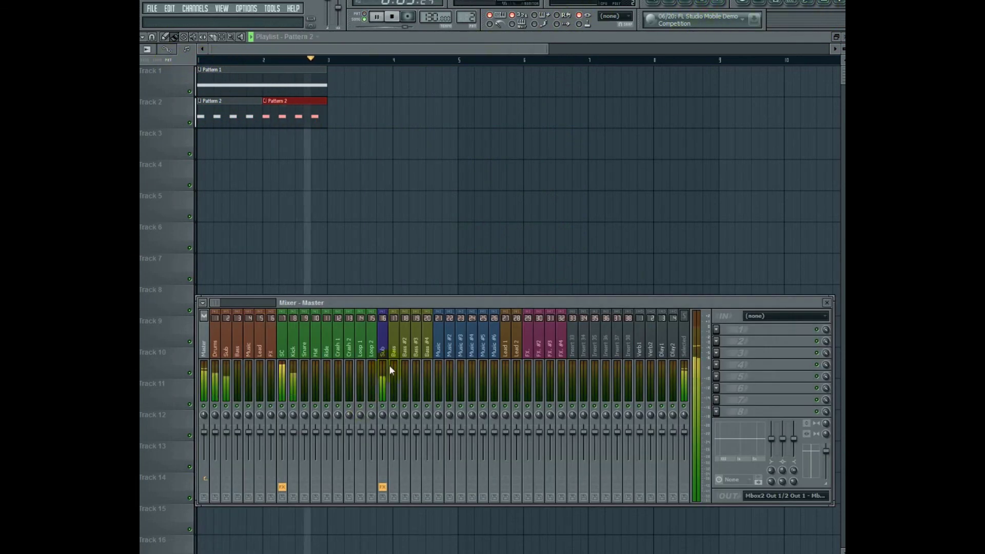
pyautogui.click(282, 377)
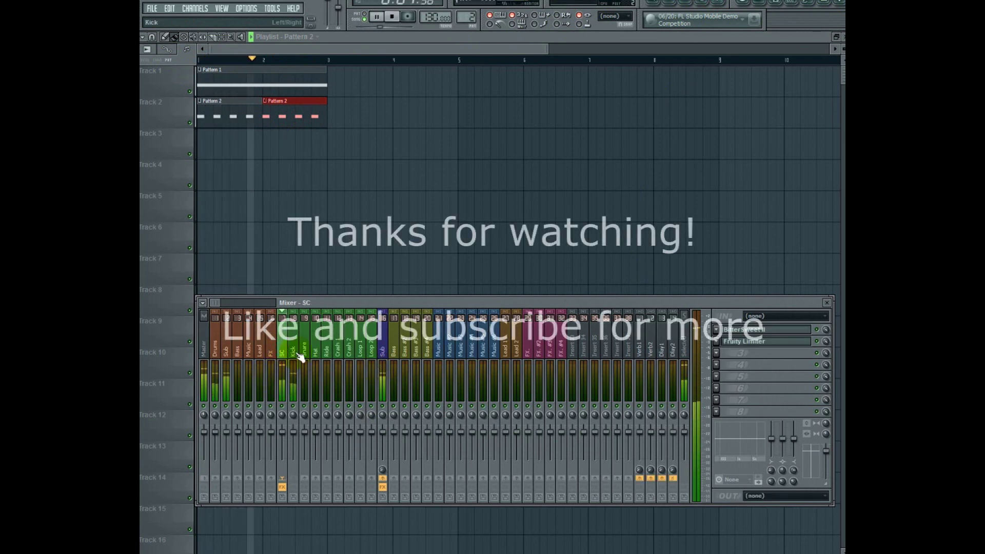
pyautogui.click(391, 17)
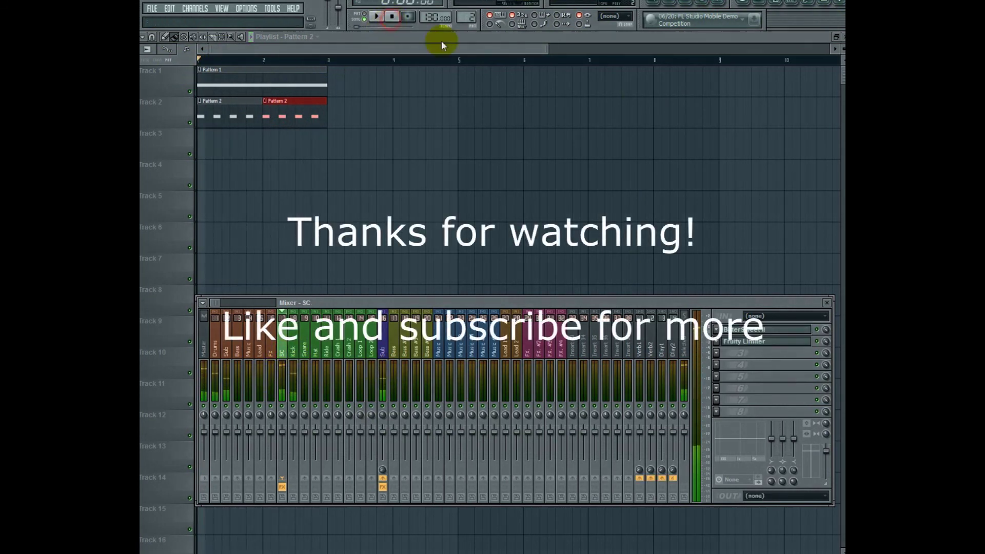